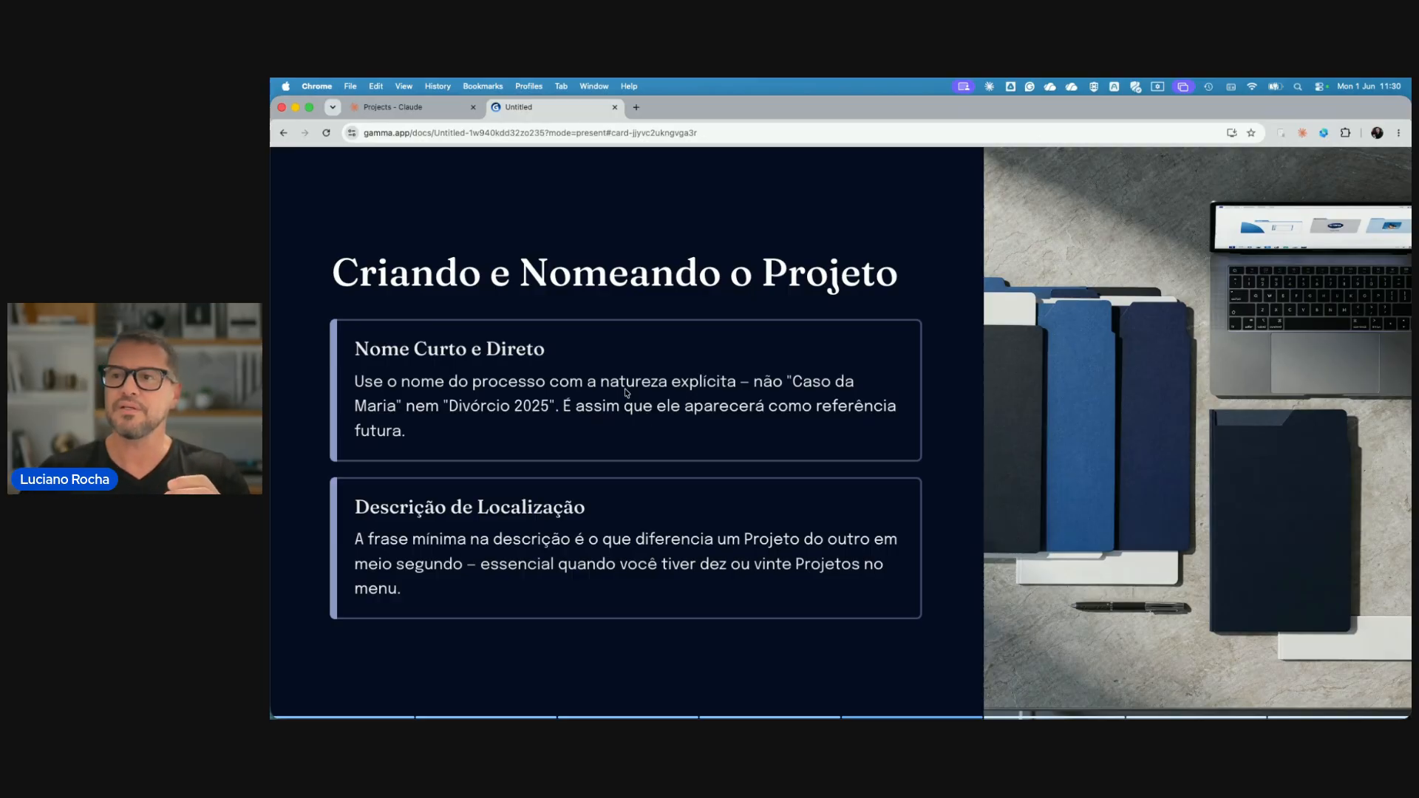
Switch to Claude, go to the projects list and start a new project.
{"action": "mouse_move", "coordinate": [532, 170]}
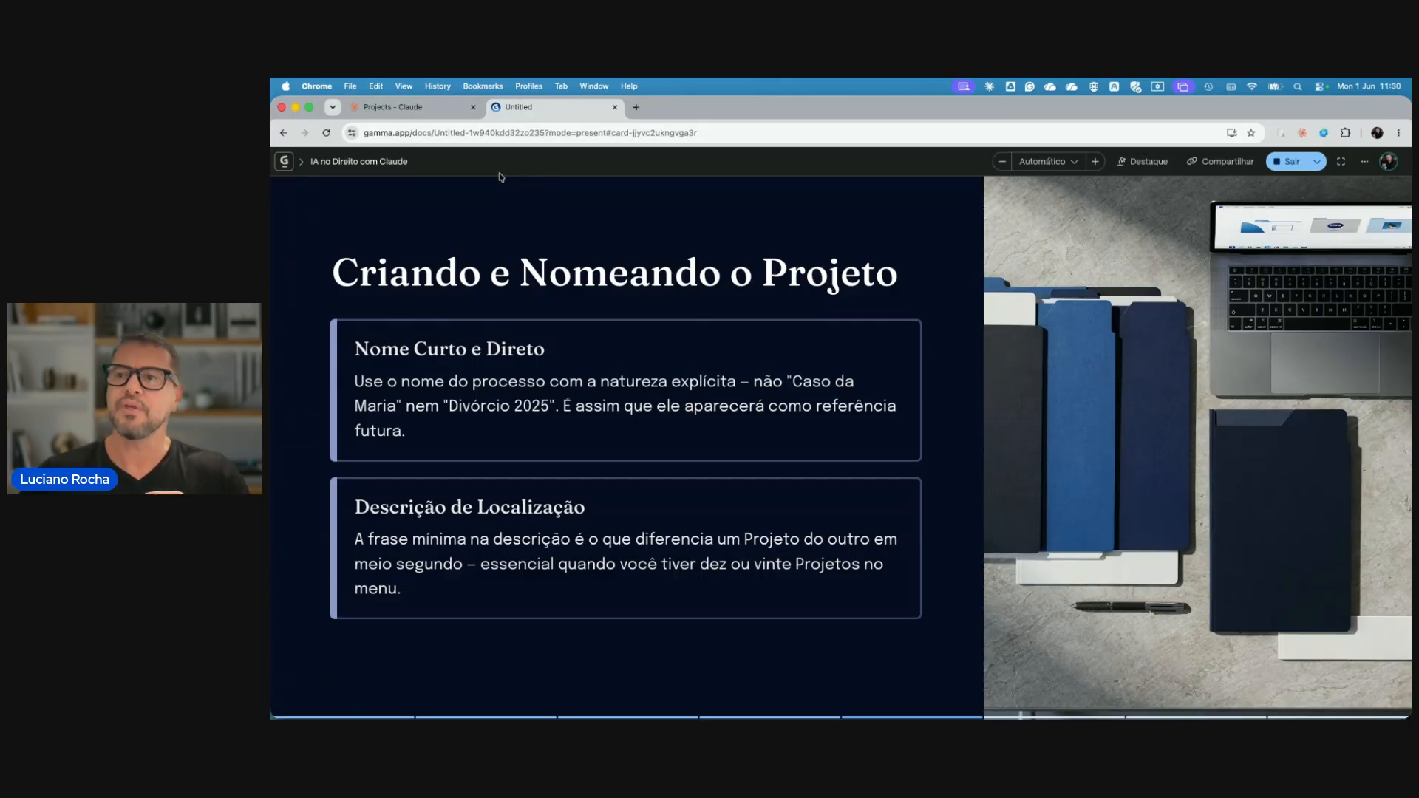
{"action": "left_click", "coordinate": [427, 108]}
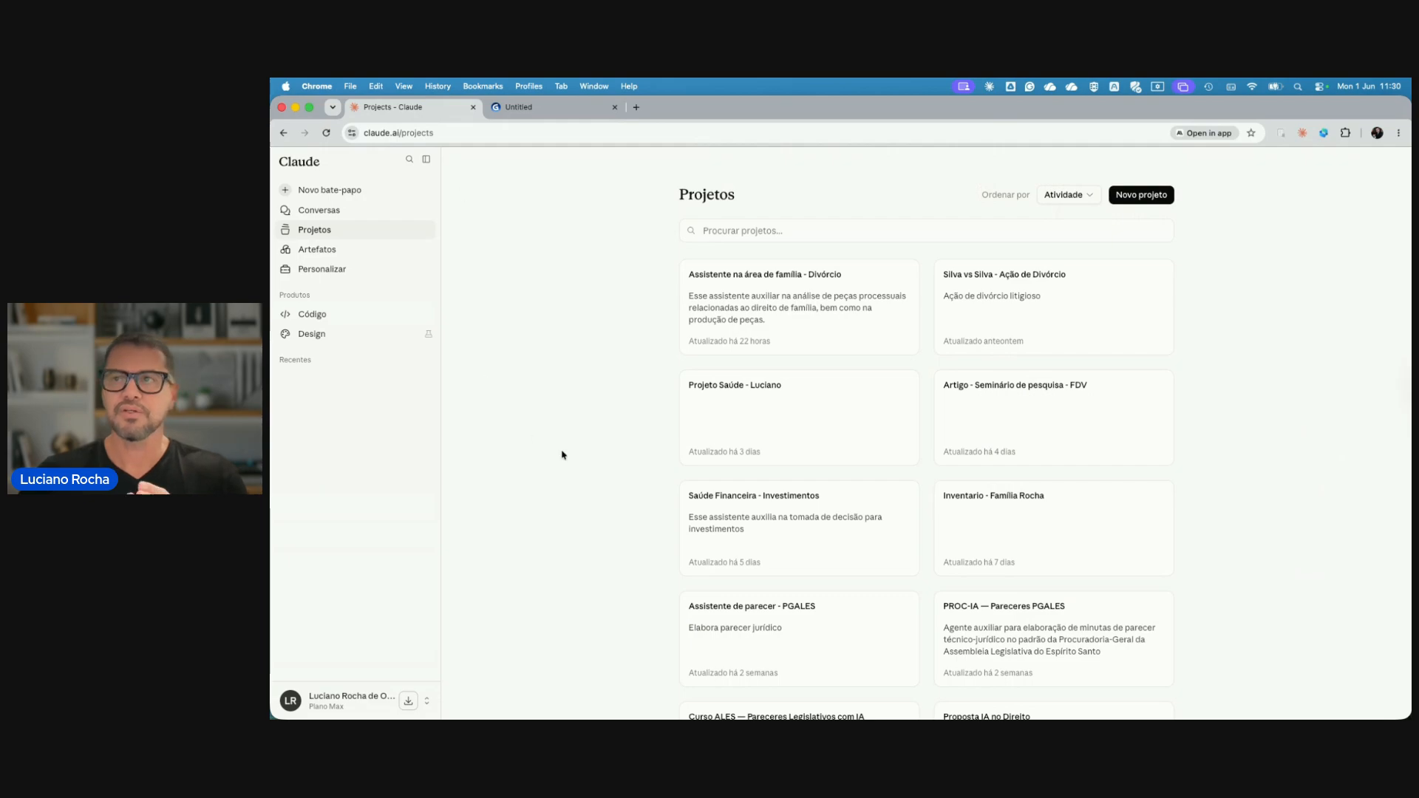
{"action": "left_click", "coordinate": [341, 193]}
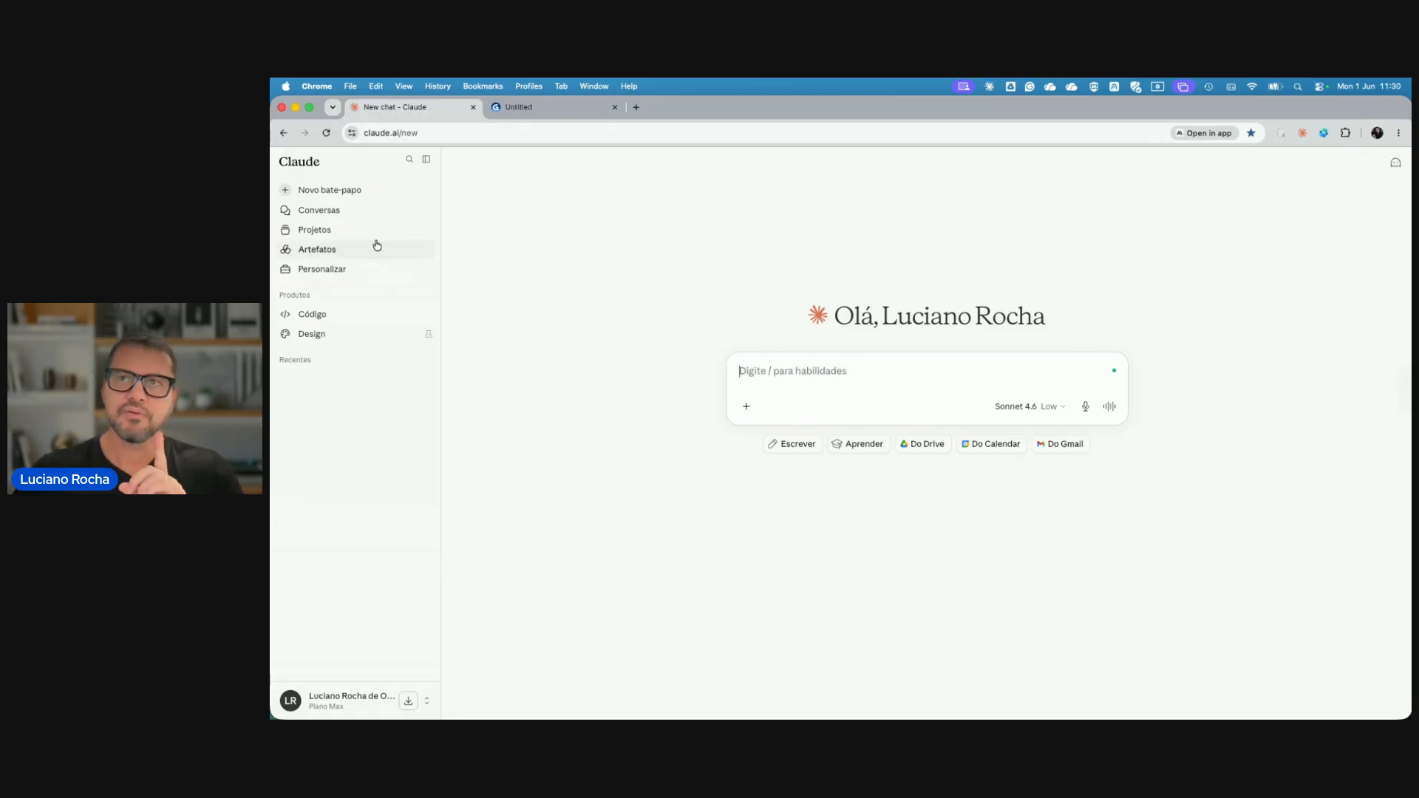
{"action": "left_click", "coordinate": [327, 232]}
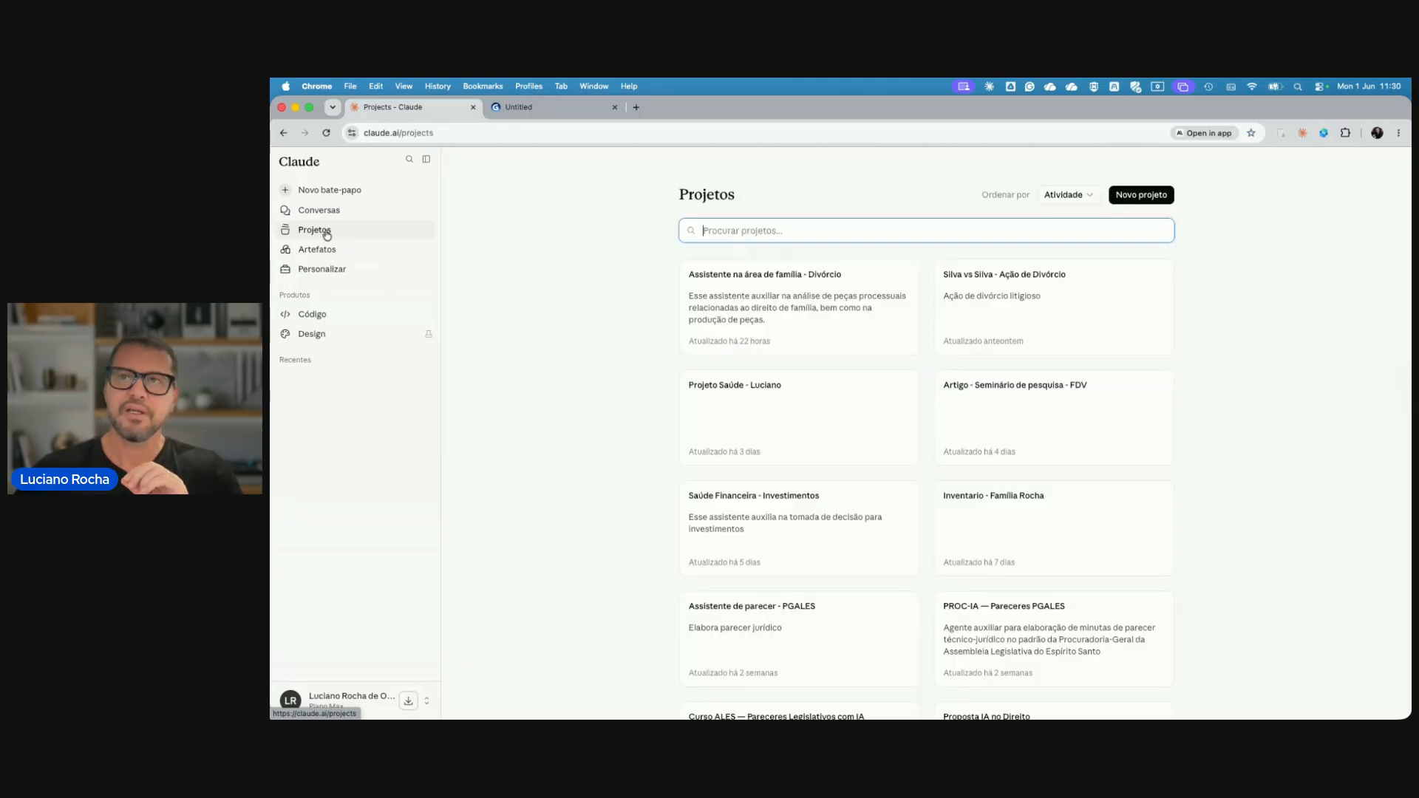
{"action": "left_click", "coordinate": [1156, 197]}
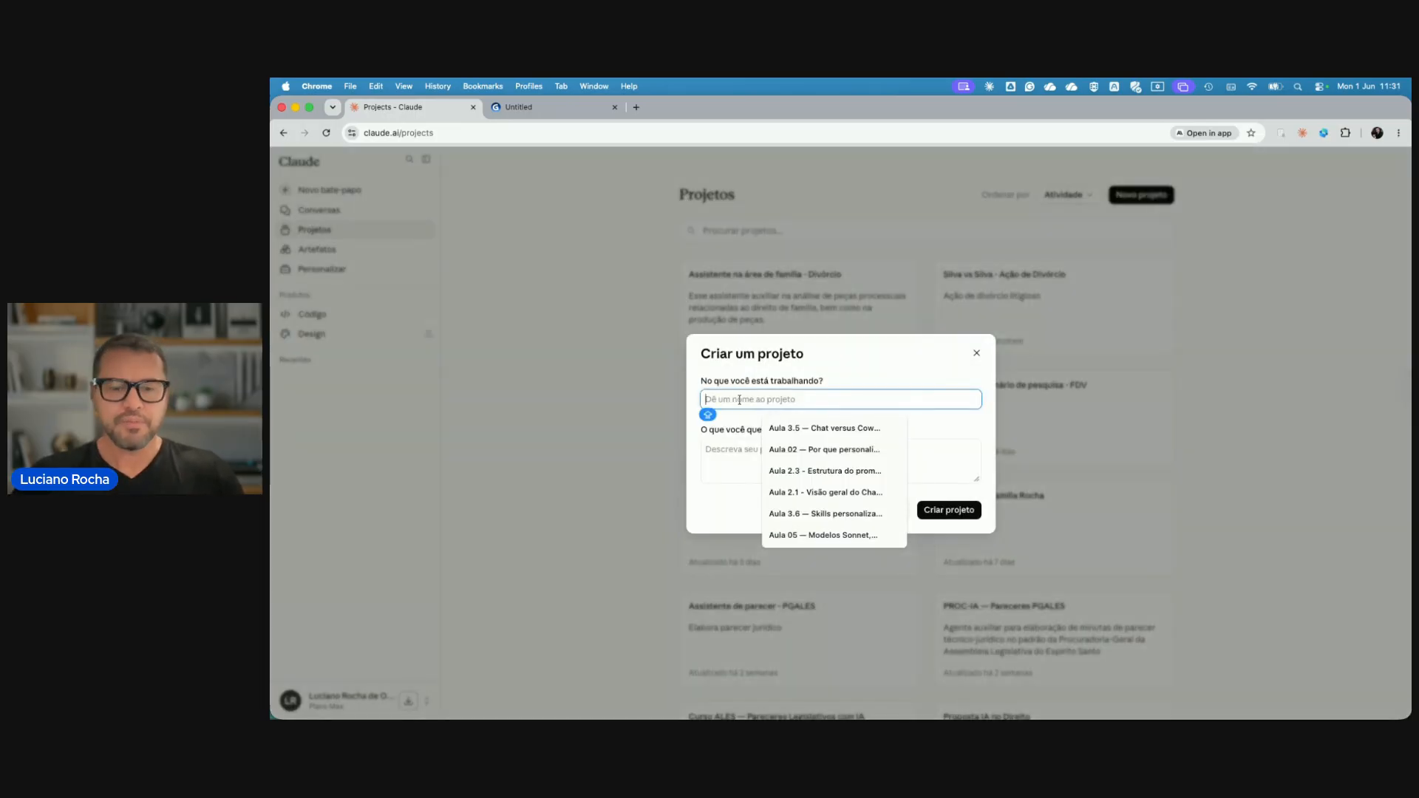
Name the project "Caso", followed by the two parties' surnames joined by "vs" and "- Ação de Divórcio - Proc número XYZ".
{"action": "type", "text": "CASO"}
{"action": "key", "text": "Caps_Lock"}
{"action": "key", "text": "BackSpace"}
{"action": "key", "text": "BackSpace"}
{"action": "key", "text": "BackSpace"}
{"action": "key", "text": "BackSpace"}
{"action": "type", "text": "Caso Silva vs Silc"}
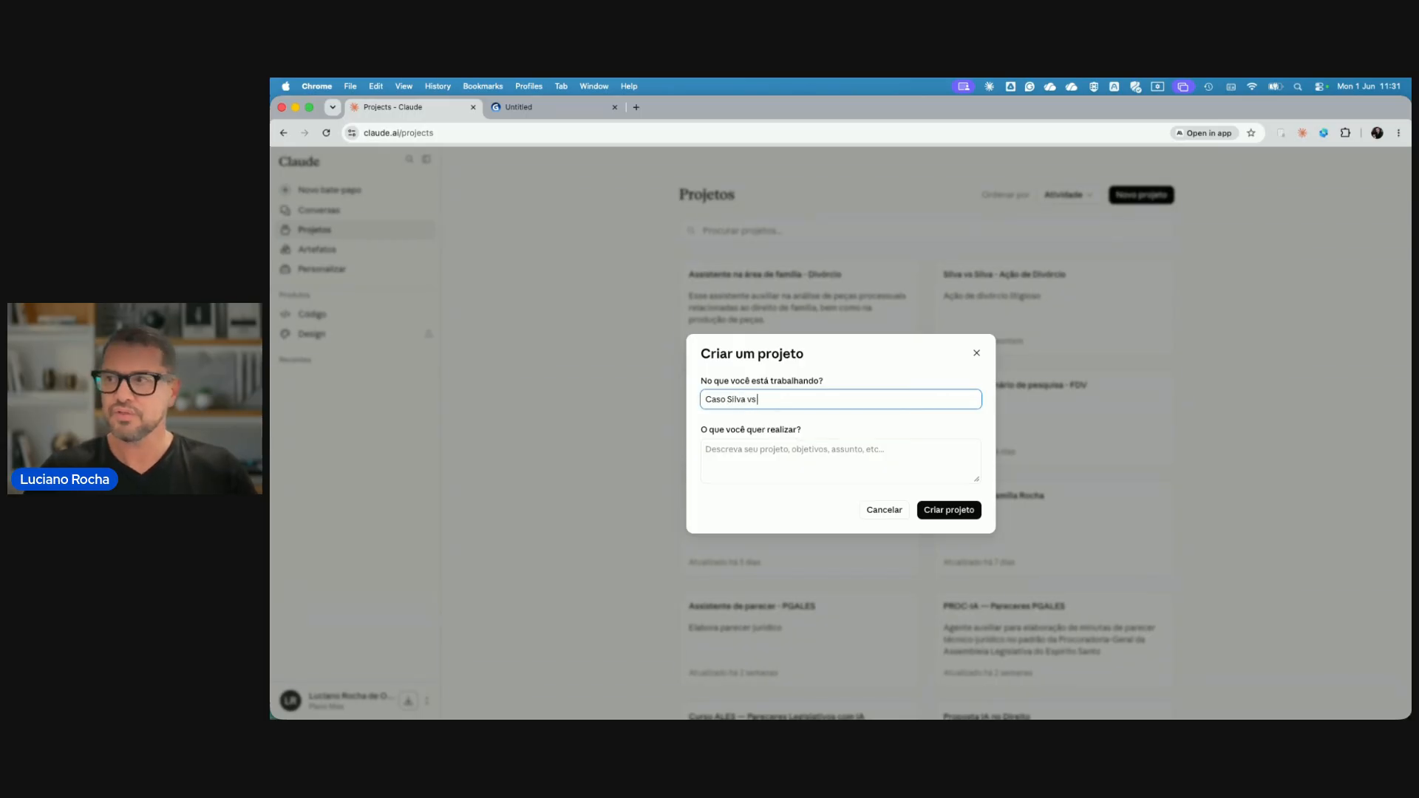
{"action": "key", "text": "BackSpace"}
{"action": "key", "text": "BackSpace"}
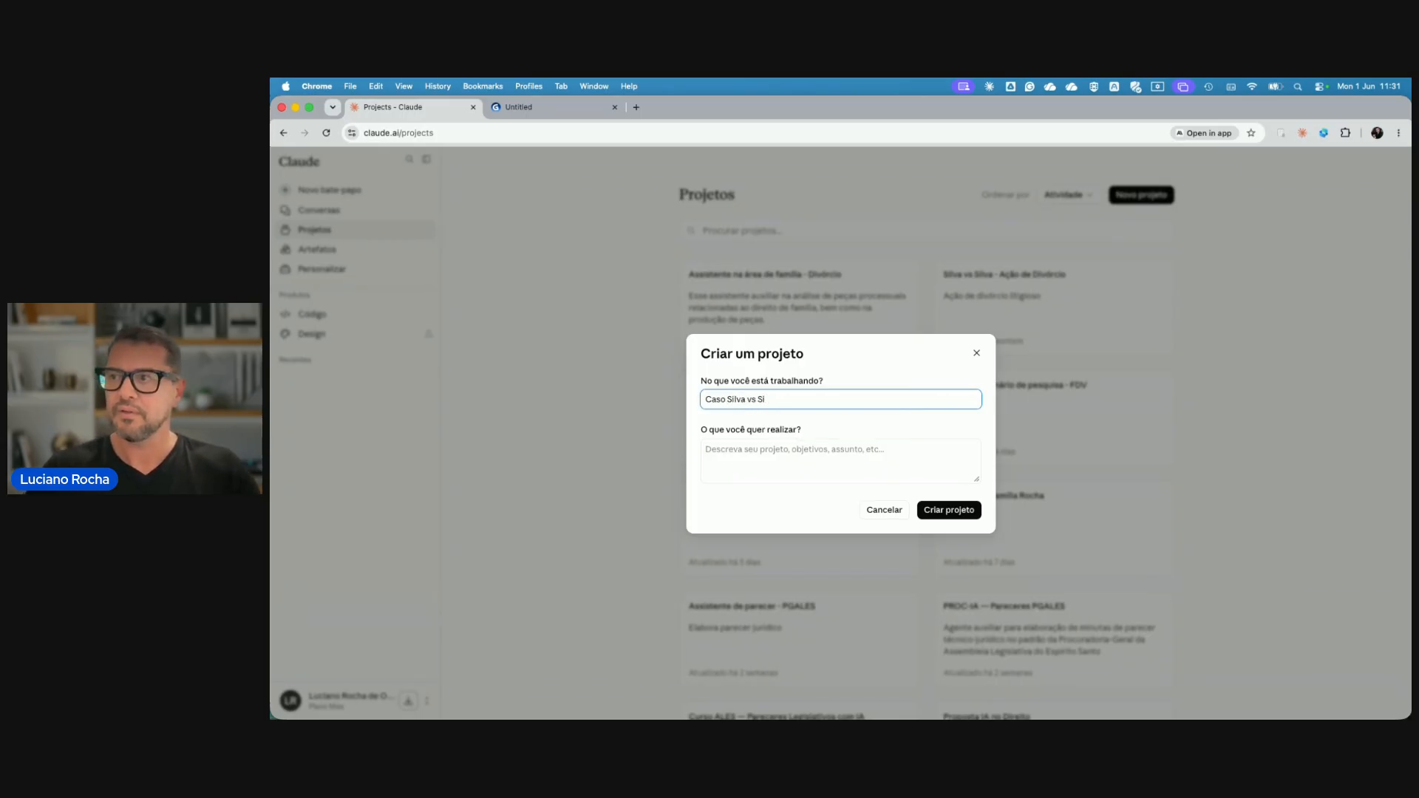
{"action": "type", "text": "ila"}
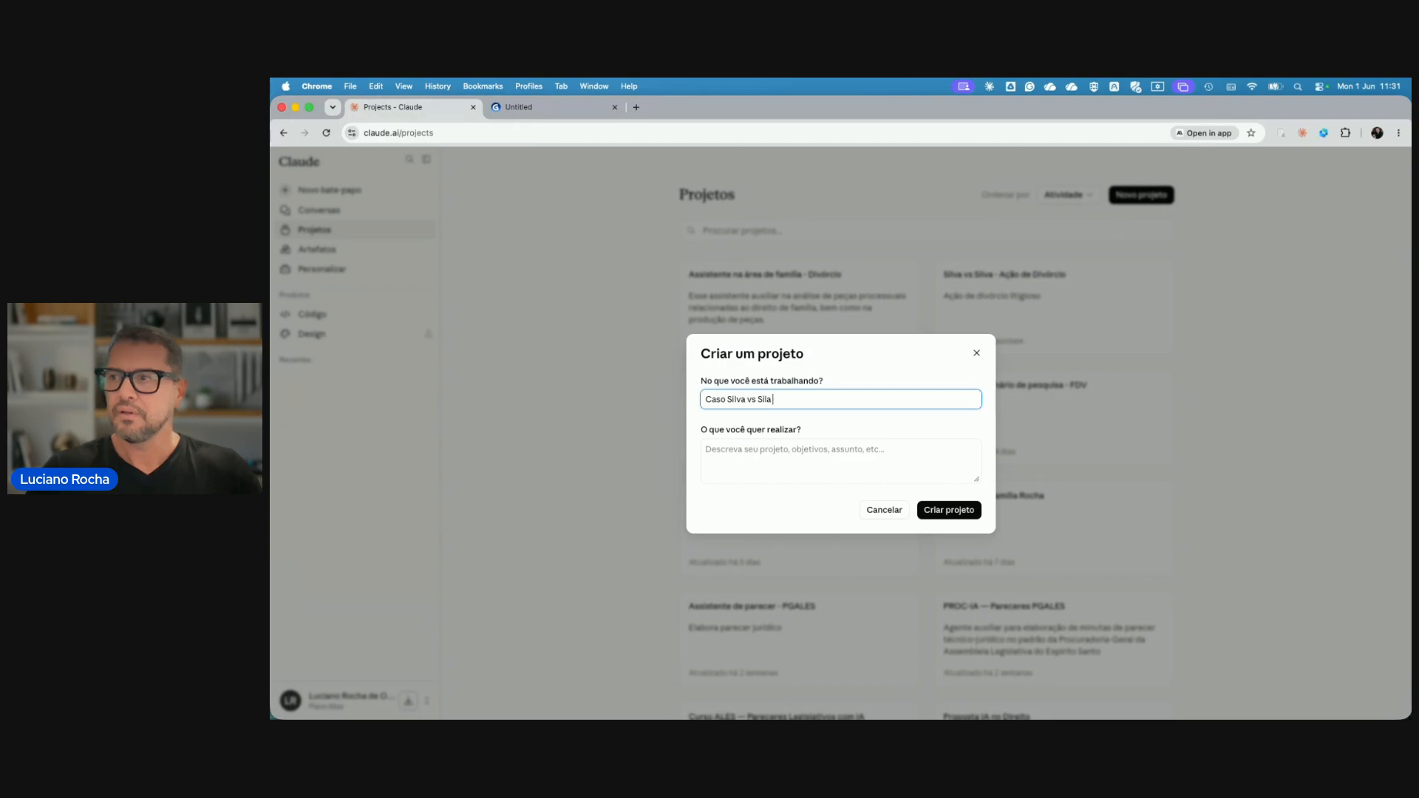
{"action": "key", "text": "BackSpace"}
{"action": "type", "text": "va - Ação de Divórcio - Proc n"}
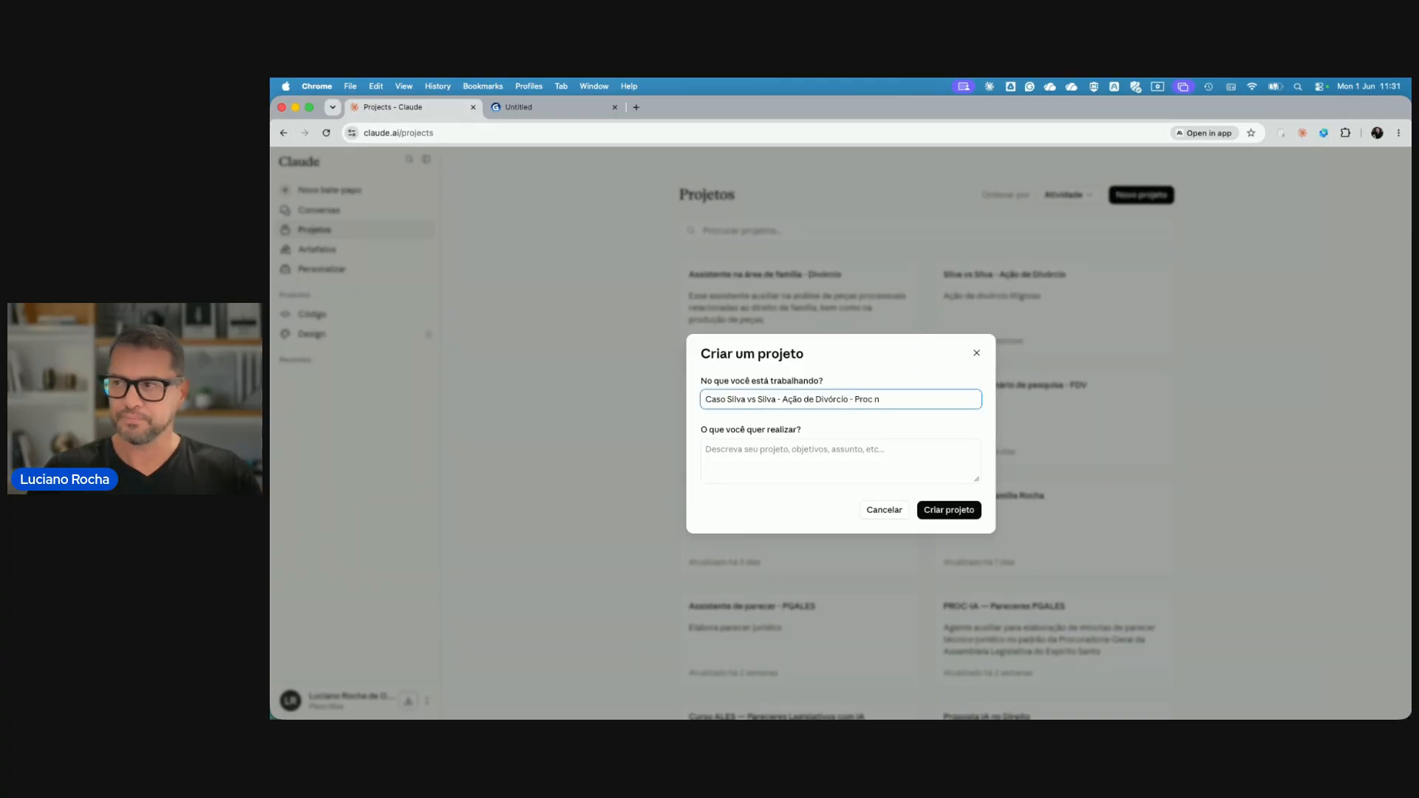
{"action": "type", "text": "u"}
{"action": "key", "text": "BackSpace"}
{"action": "type", "text": "úmero XYZ"}
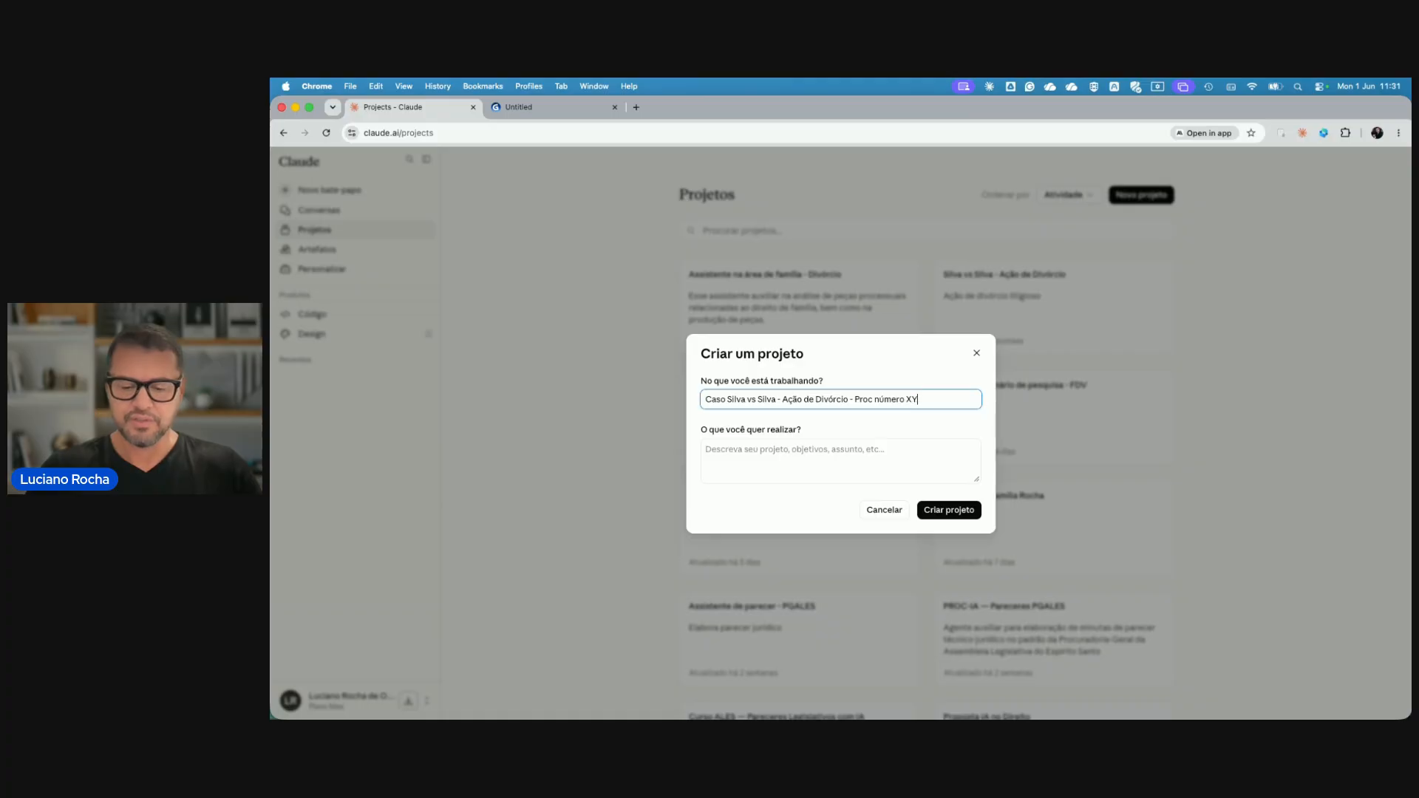
Describe the project as "Caso de divórcio envolvendo", both parties' full names and ", com guarda, alimentos etc", and create it.
{"action": "left_click", "coordinate": [744, 449]}
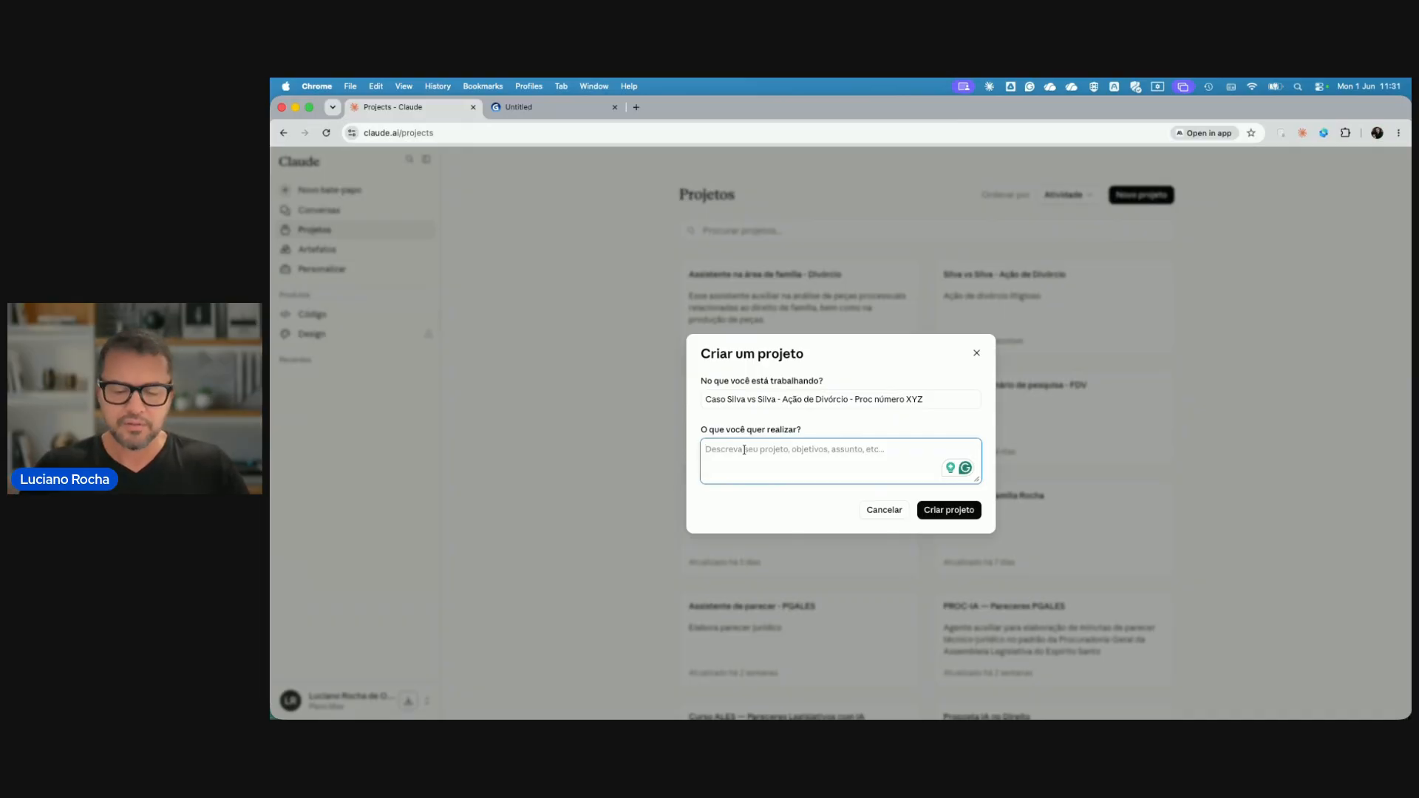
{"action": "type", "text": "CAso"}
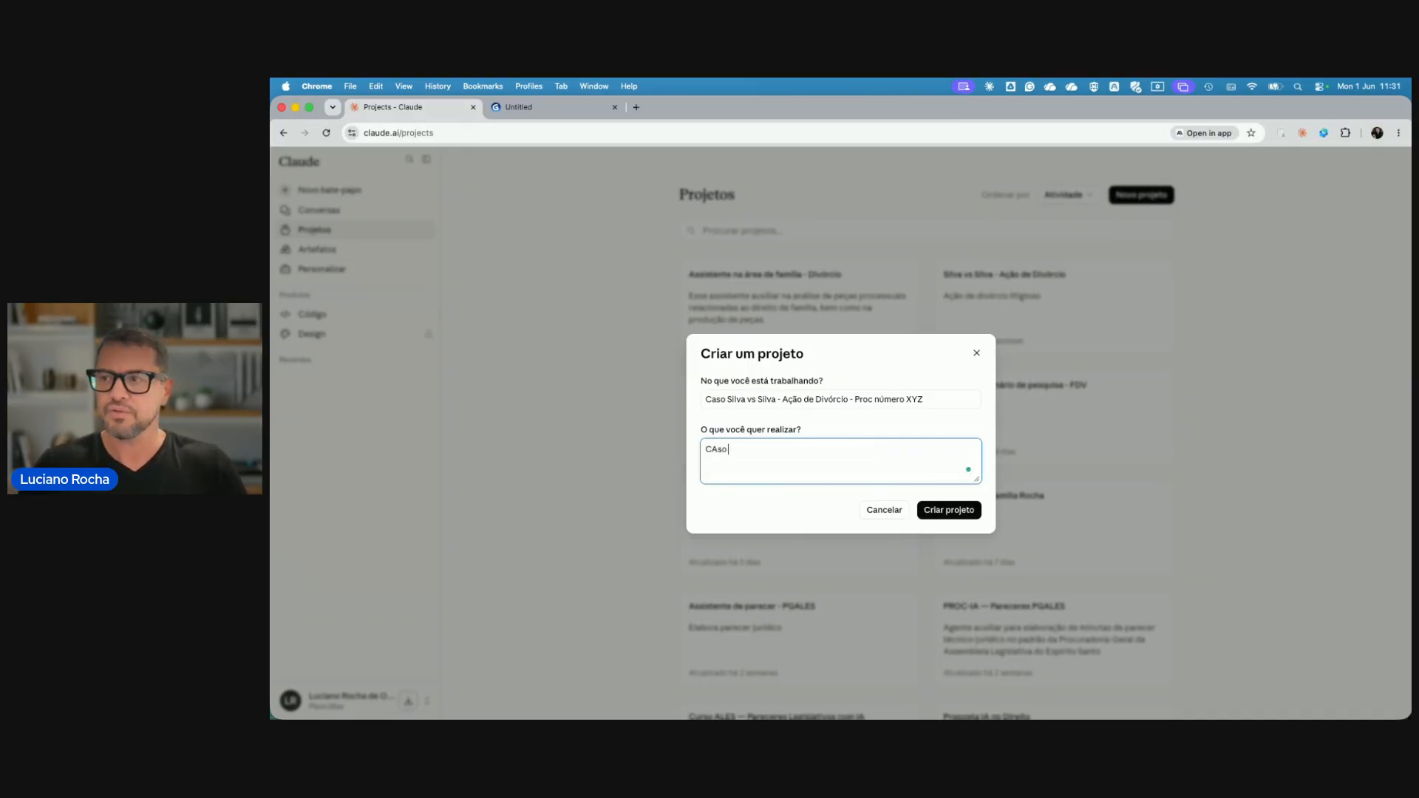
{"action": "type", "text": " dso de "}
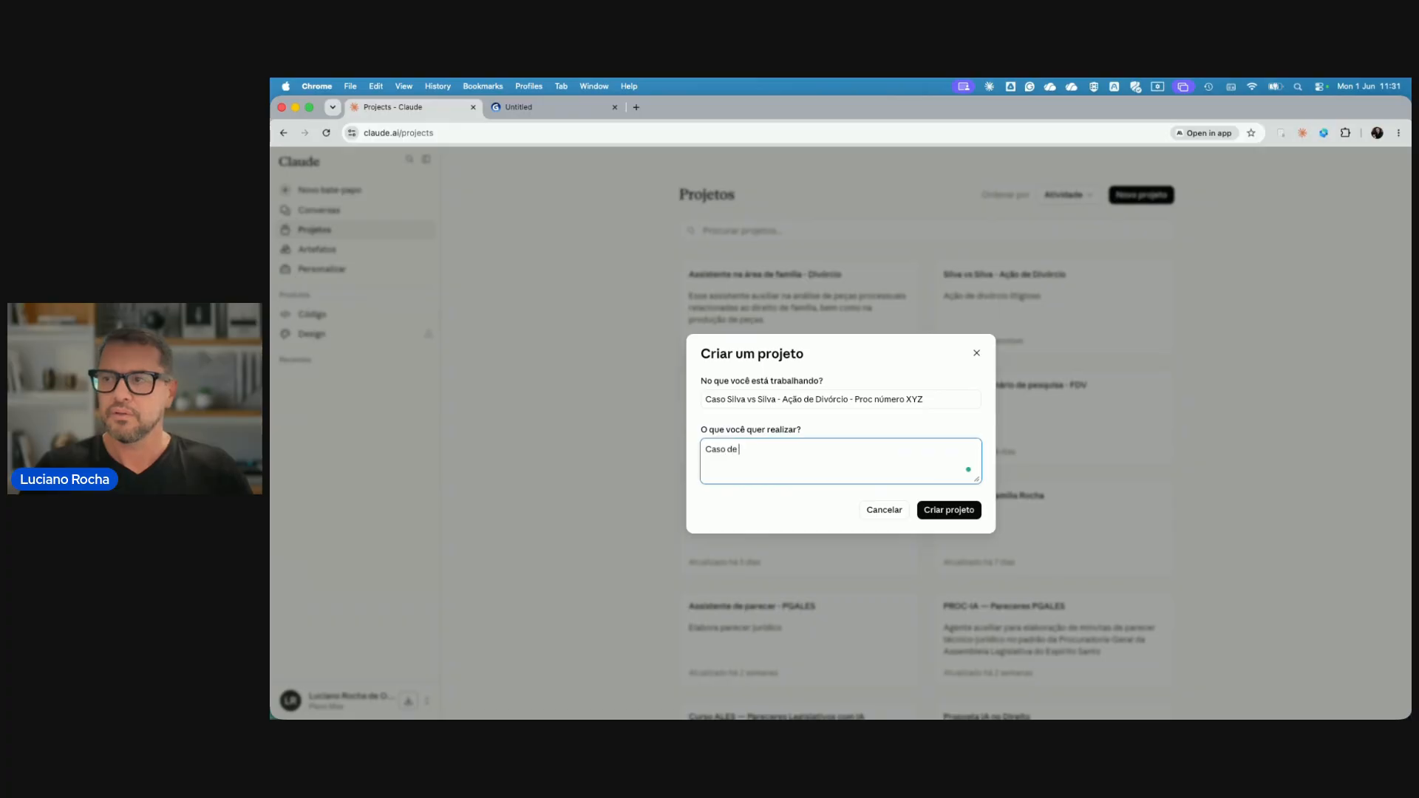
{"action": "type", "text": "divór"}
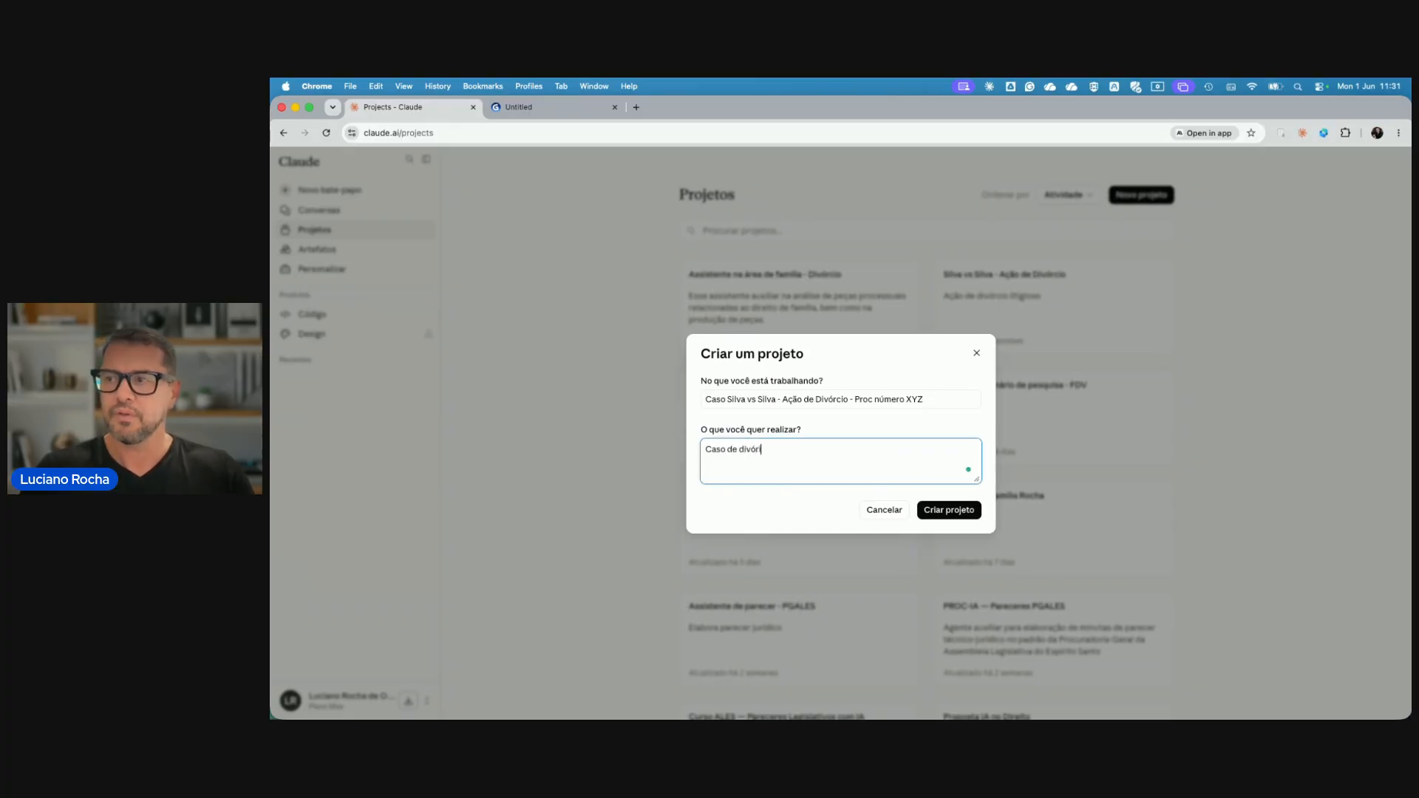
{"action": "type", "text": "cio envolven"}
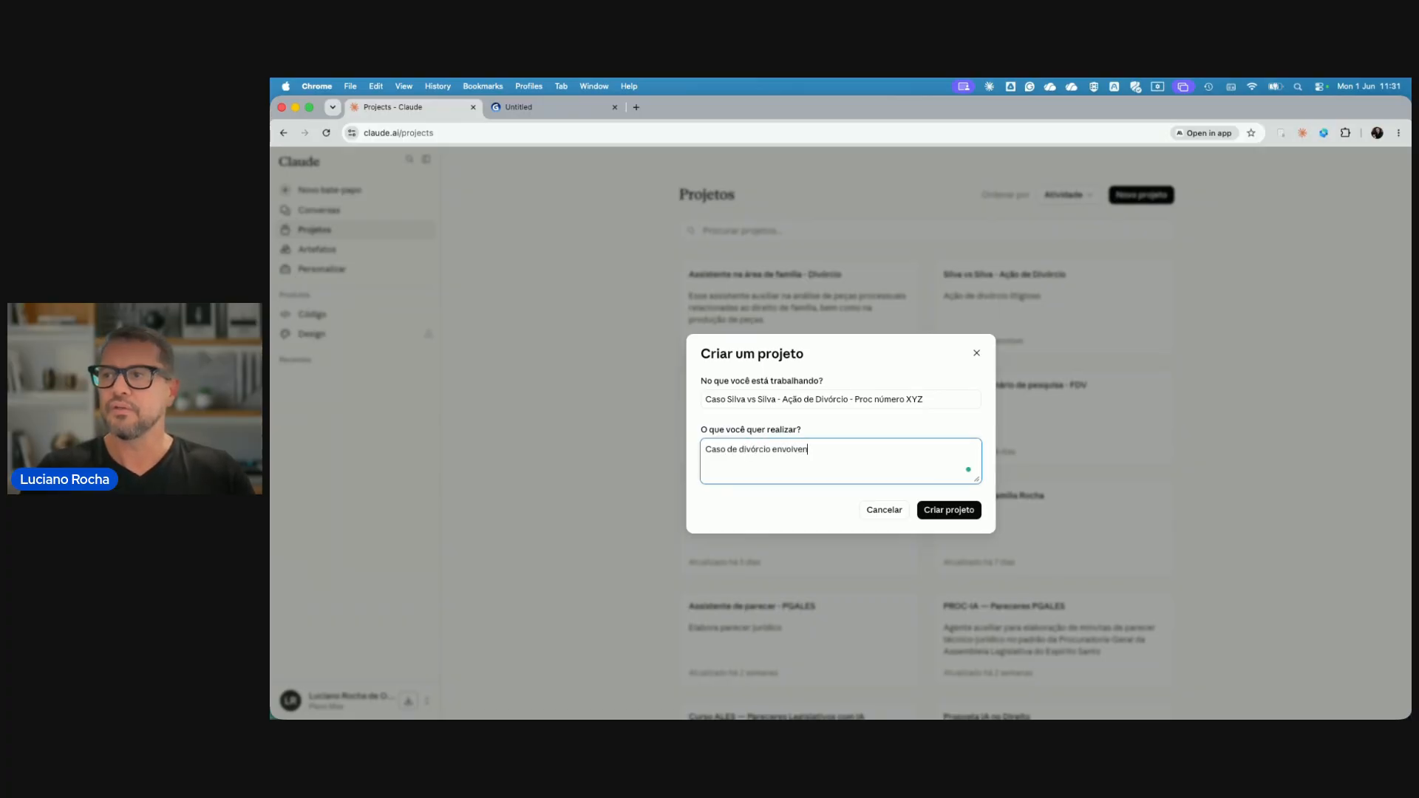
{"action": "type", "text": "do Joao da Si"}
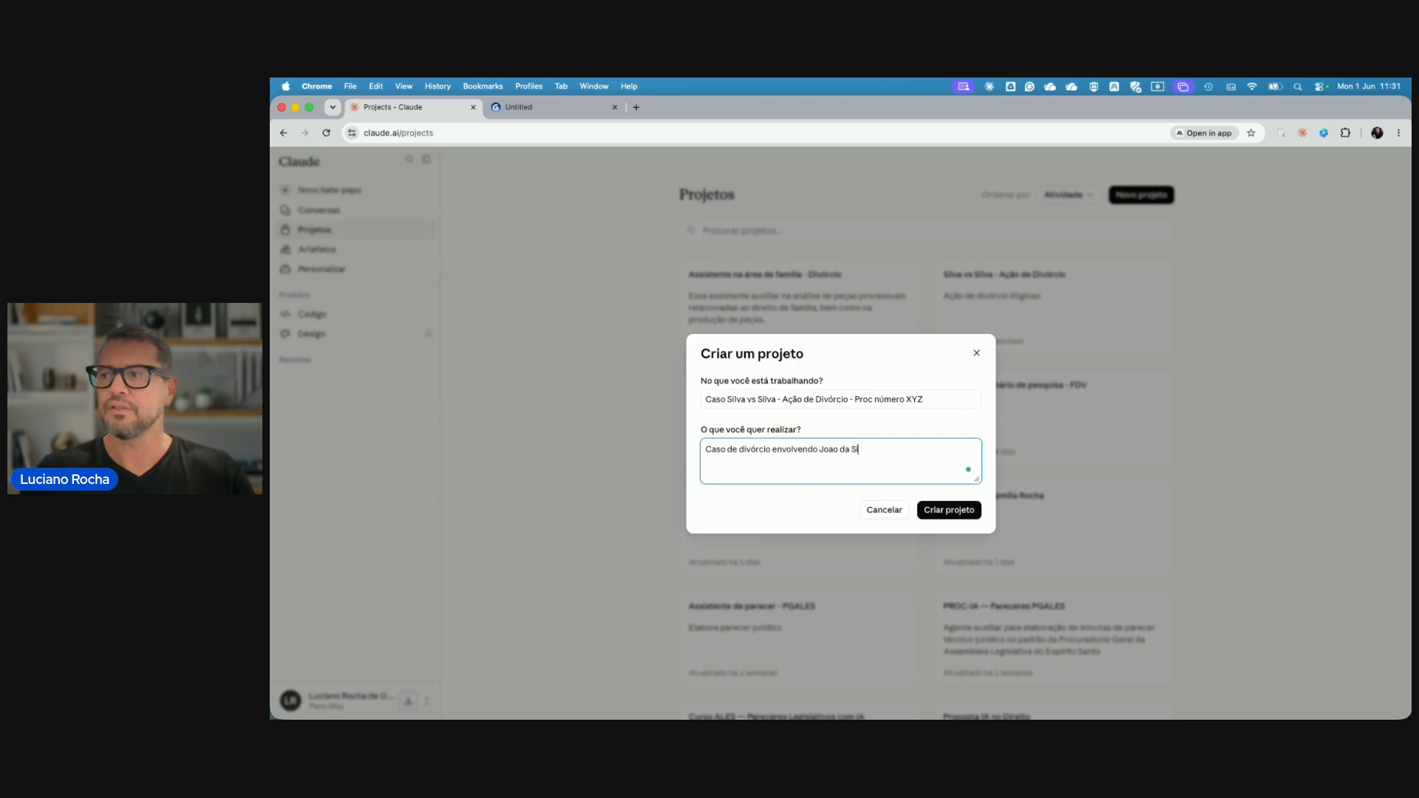
{"action": "type", "text": "lva e Maria da Silva, com"}
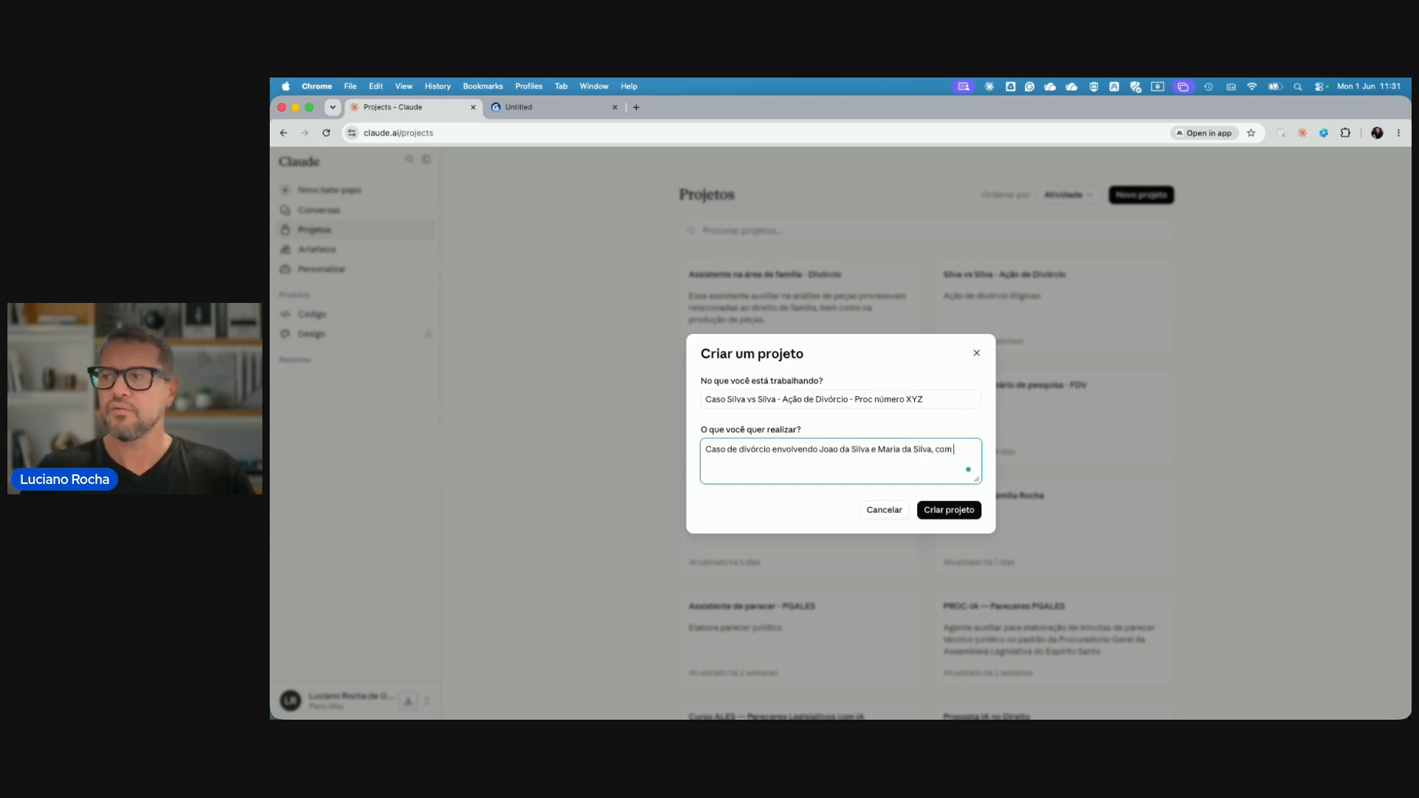
{"action": "type", "text": " guarda de alim"}
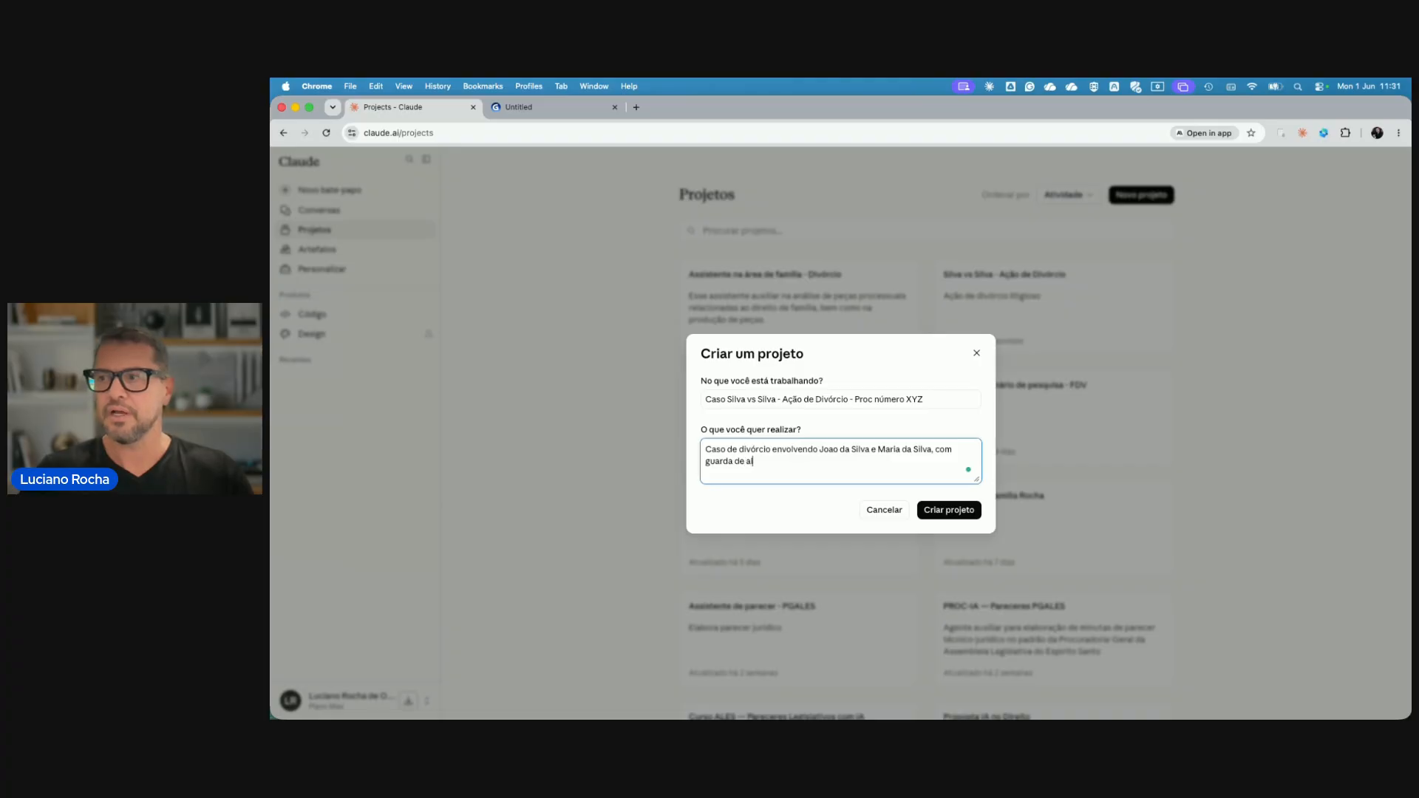
{"action": "key", "text": "BackSpace"}
{"action": "key", "text": "BackSpace"}
{"action": "key", "text": "BackSpace"}
{"action": "key", "text": "BackSpace"}
{"action": "key", "text": "BackSpace"}
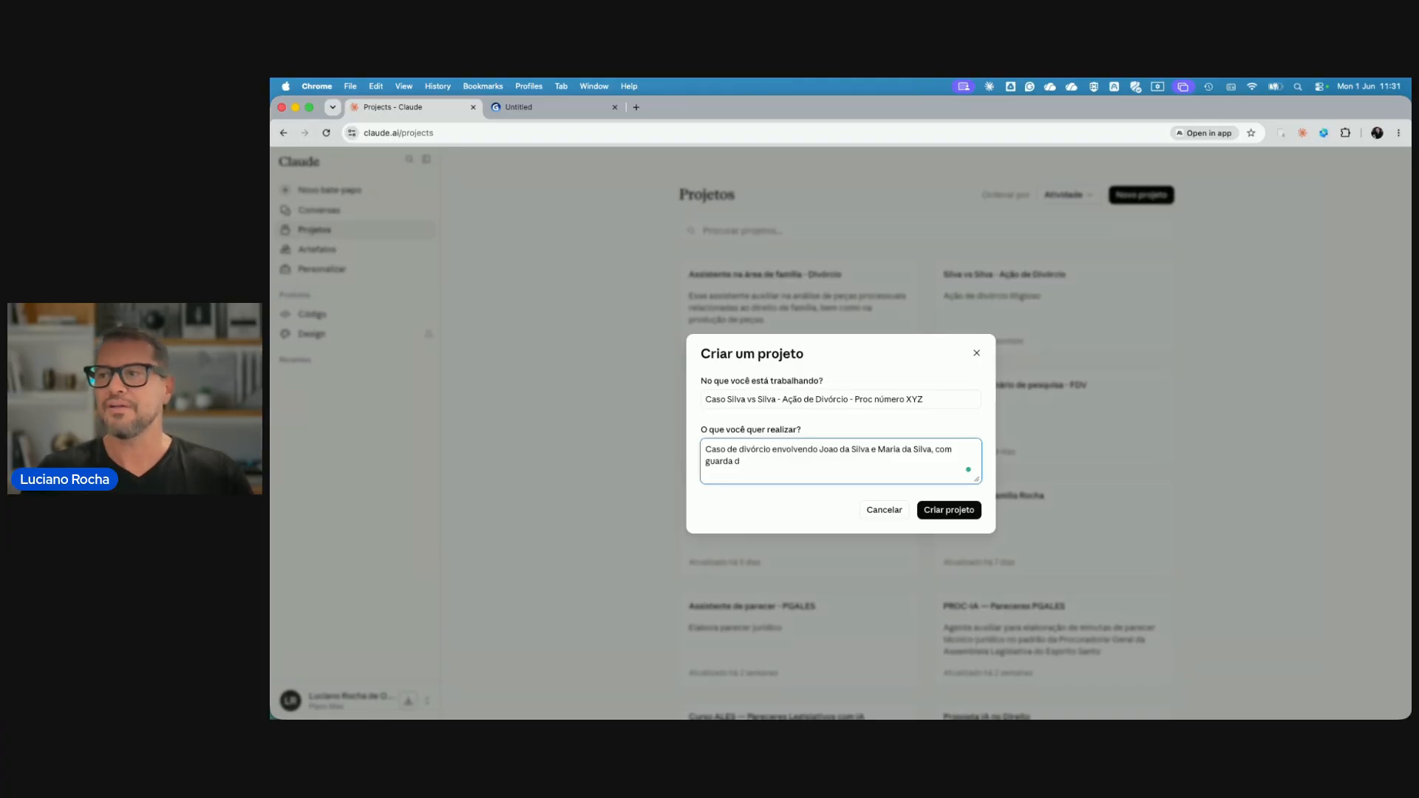
{"action": "type", "text": ", alimentos"}
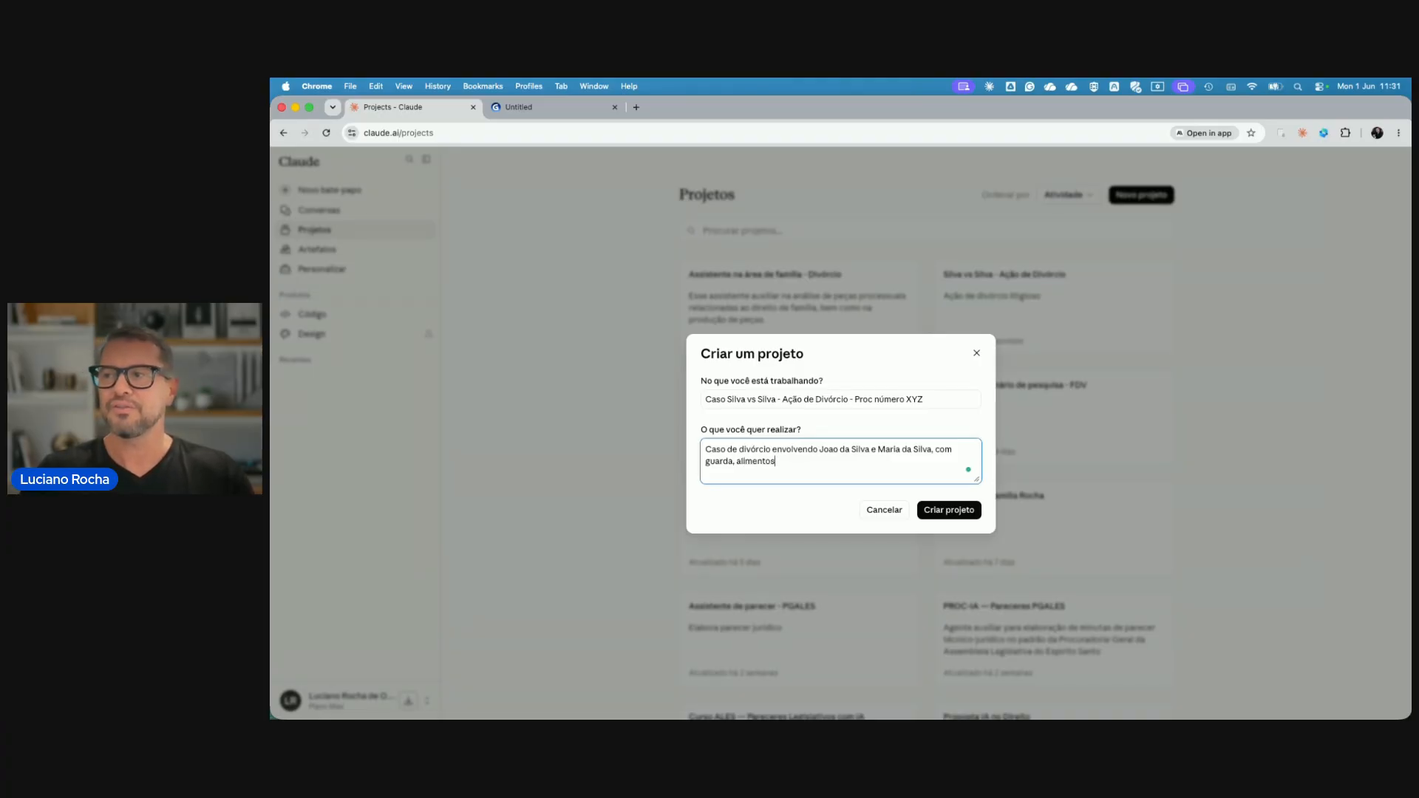
{"action": "type", "text": " etc"}
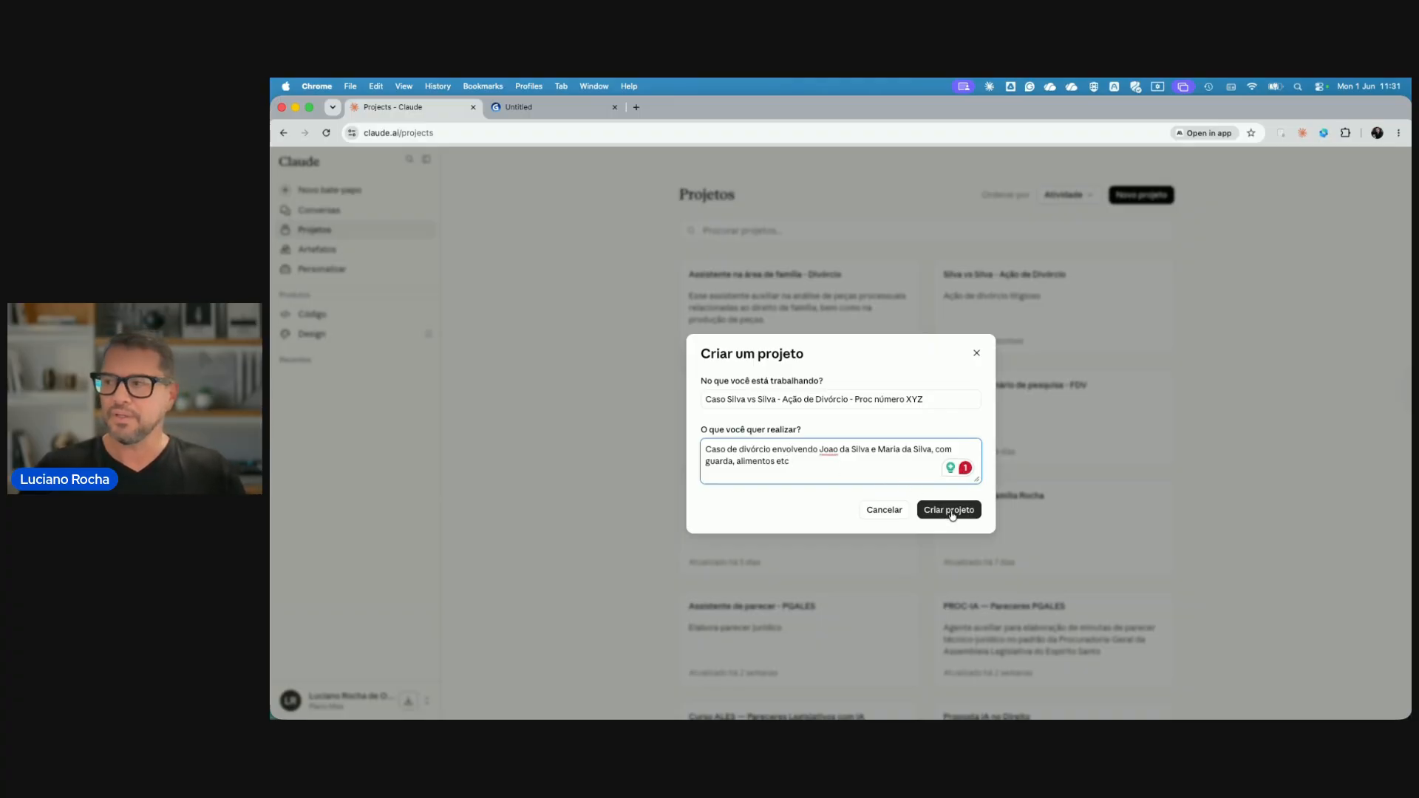
{"action": "left_click", "coordinate": [951, 512]}
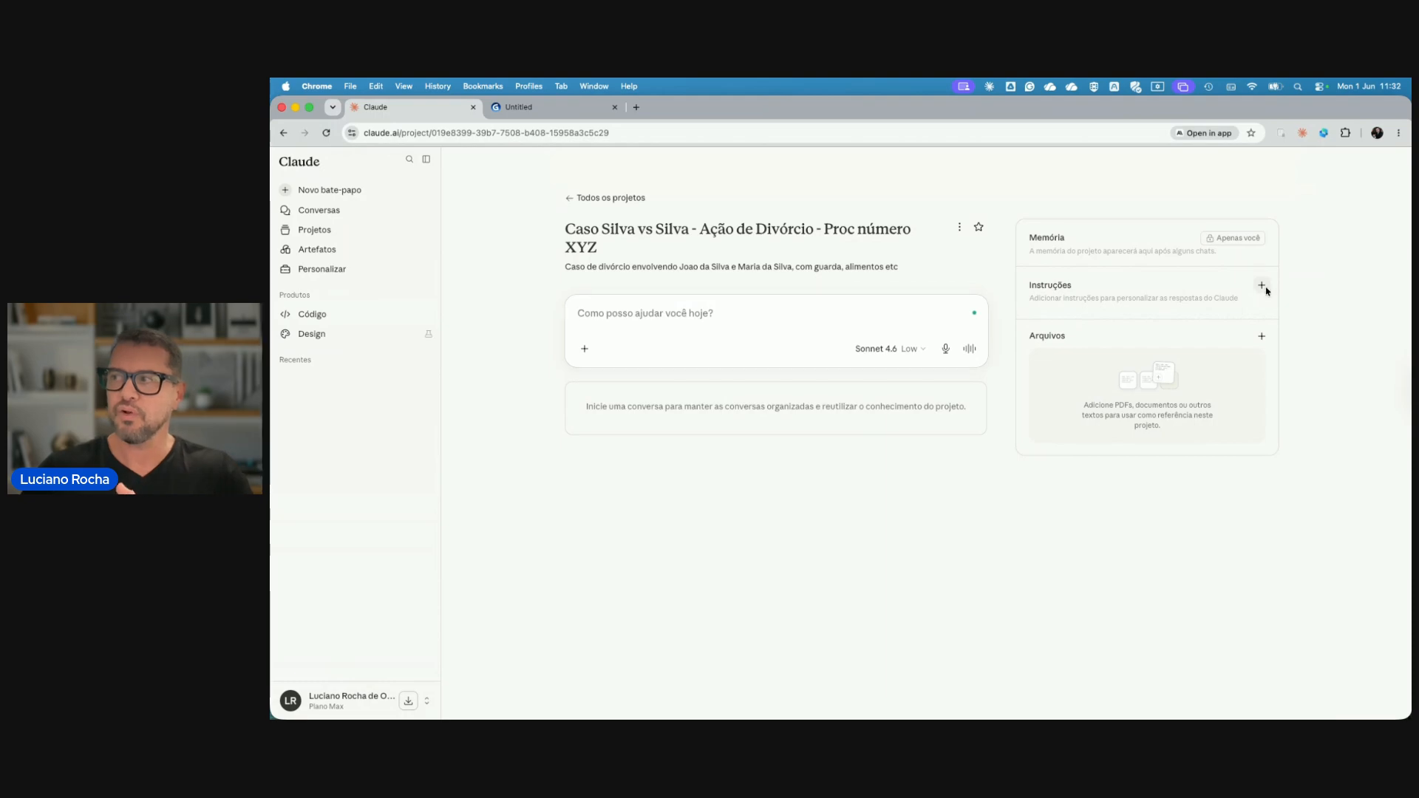
Paste the prepared divorce case text into the project's instructions and correct "Project" to "Projeto" in its opening sentence.
{"action": "left_click", "coordinate": [1261, 286]}
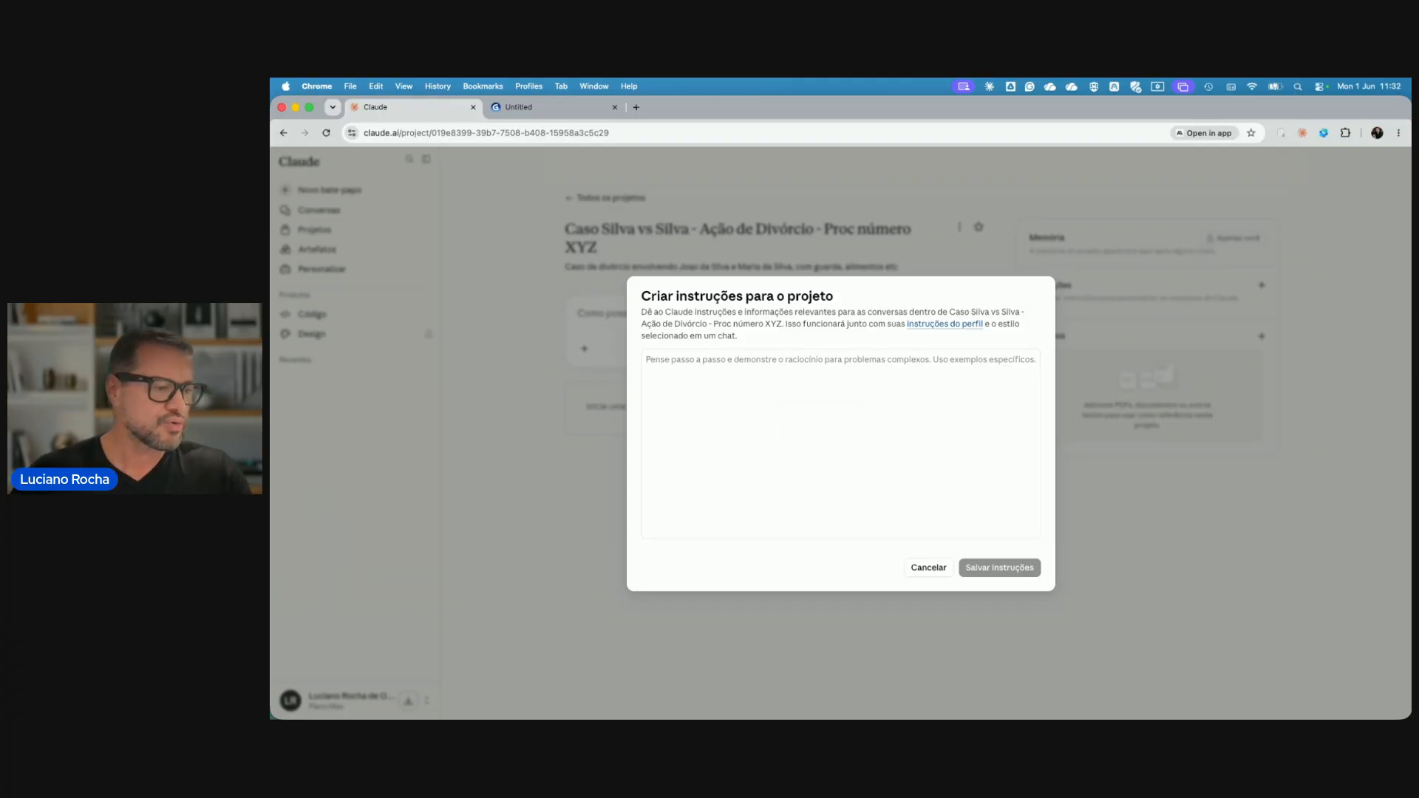
{"action": "left_click", "coordinate": [684, 408]}
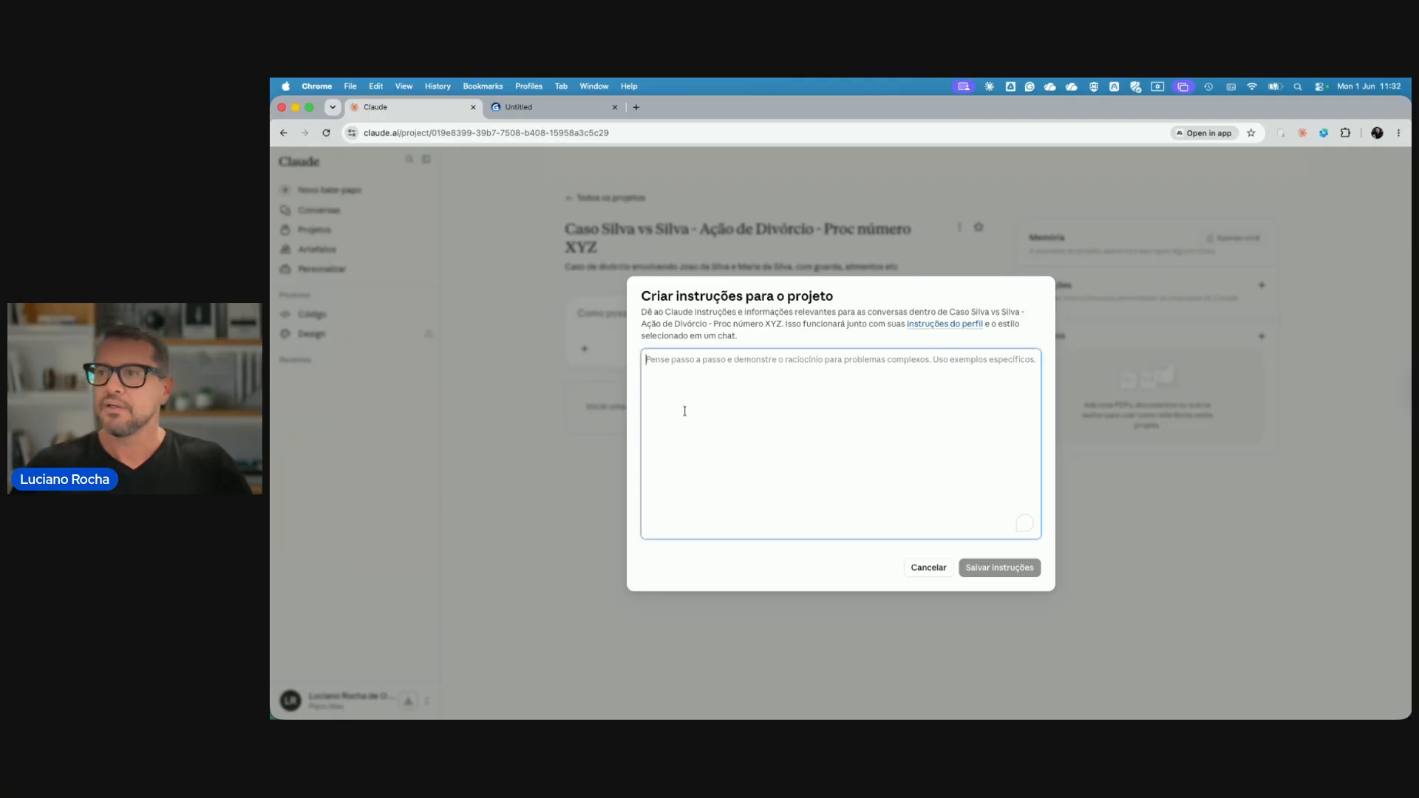
{"action": "key", "text": "cmd+v"}
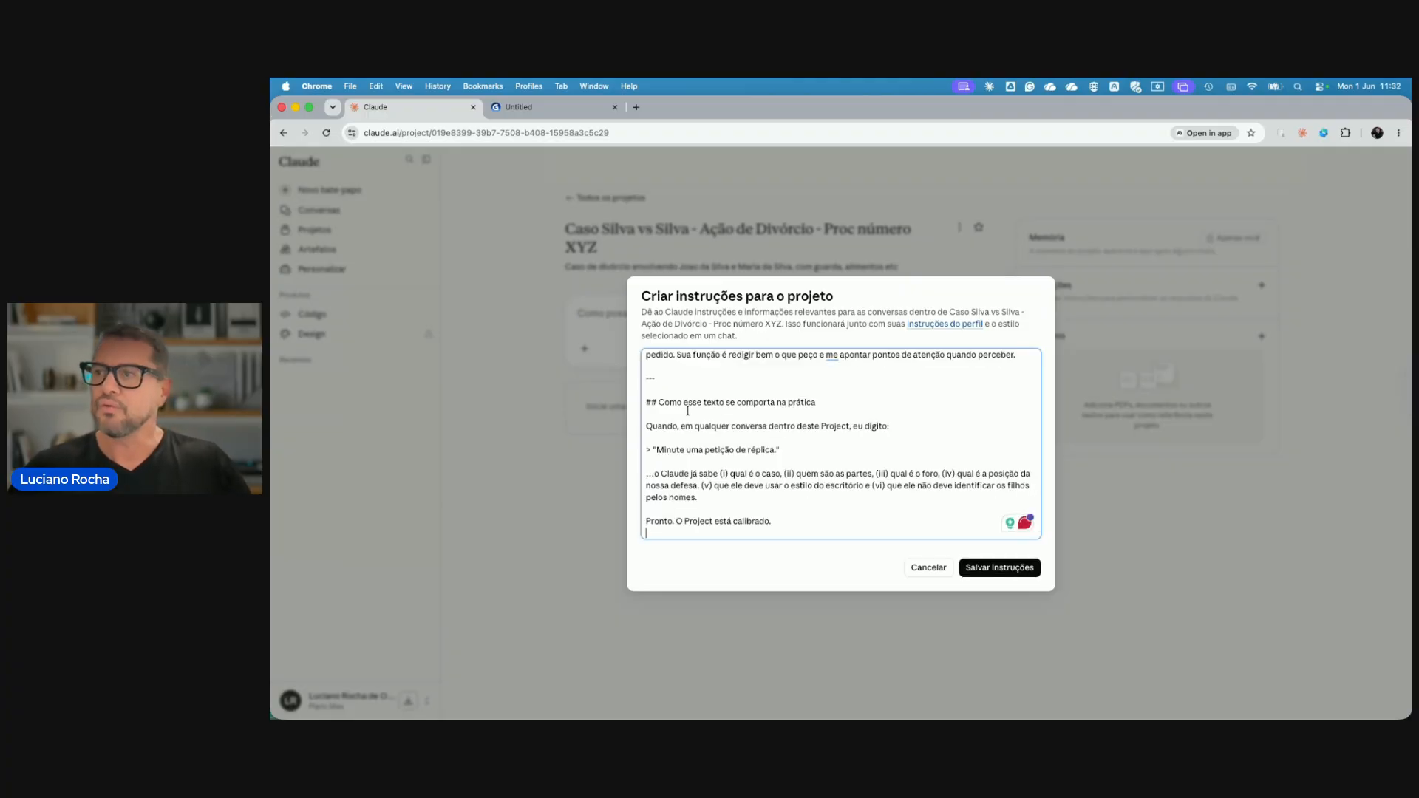
{"action": "scroll", "coordinate": [705, 412], "scroll_direction": "up", "scroll_amount": 5}
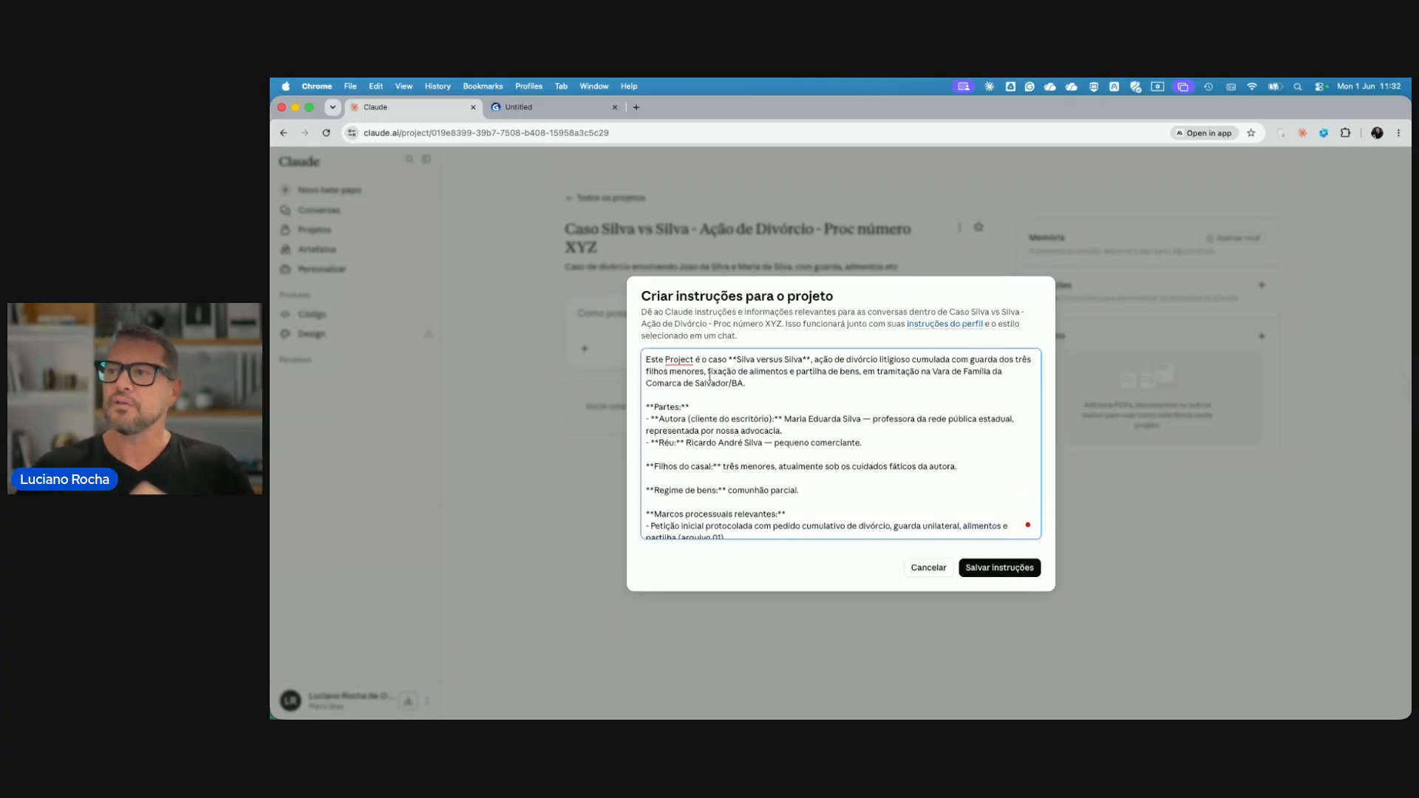
{"action": "mouse_move", "coordinate": [689, 364]}
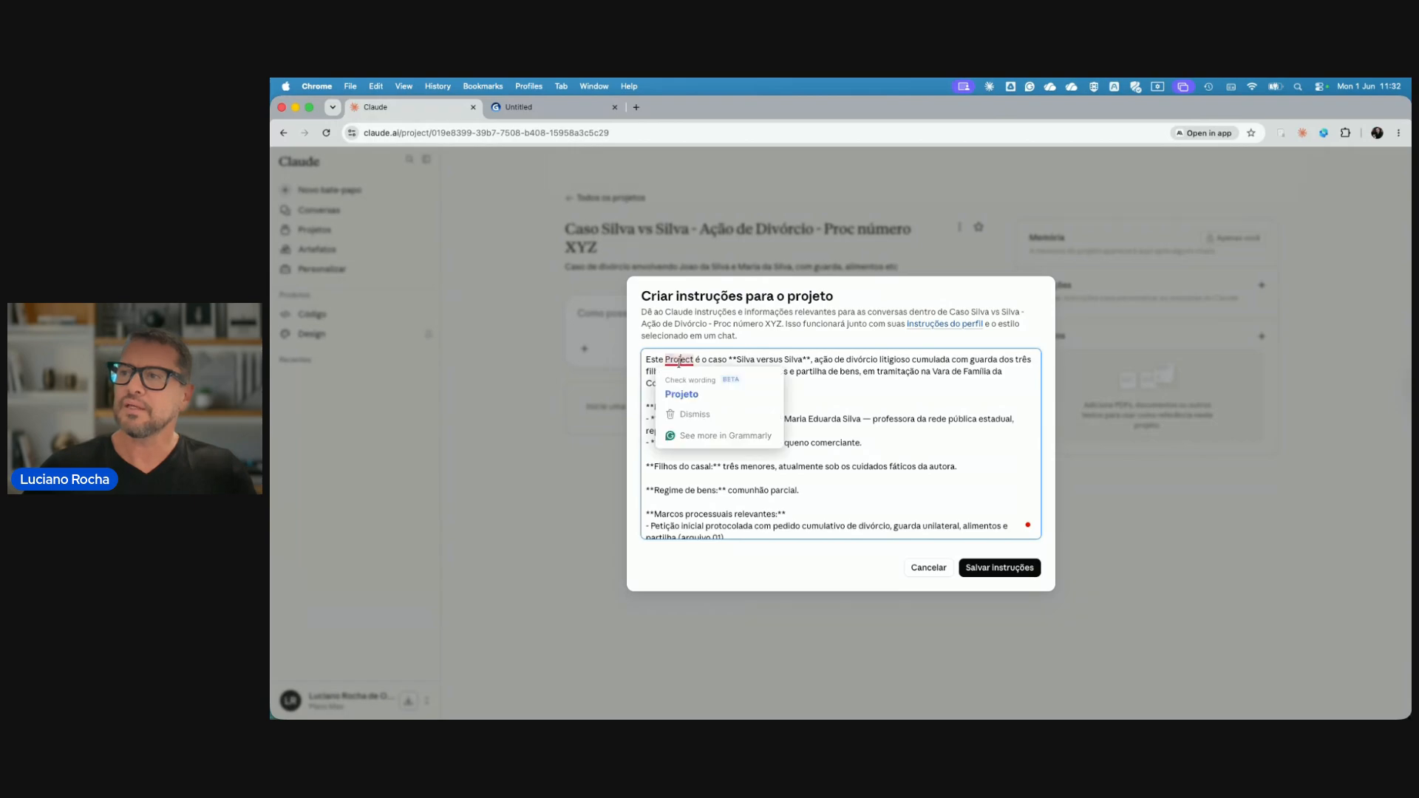
{"action": "left_click", "coordinate": [677, 390]}
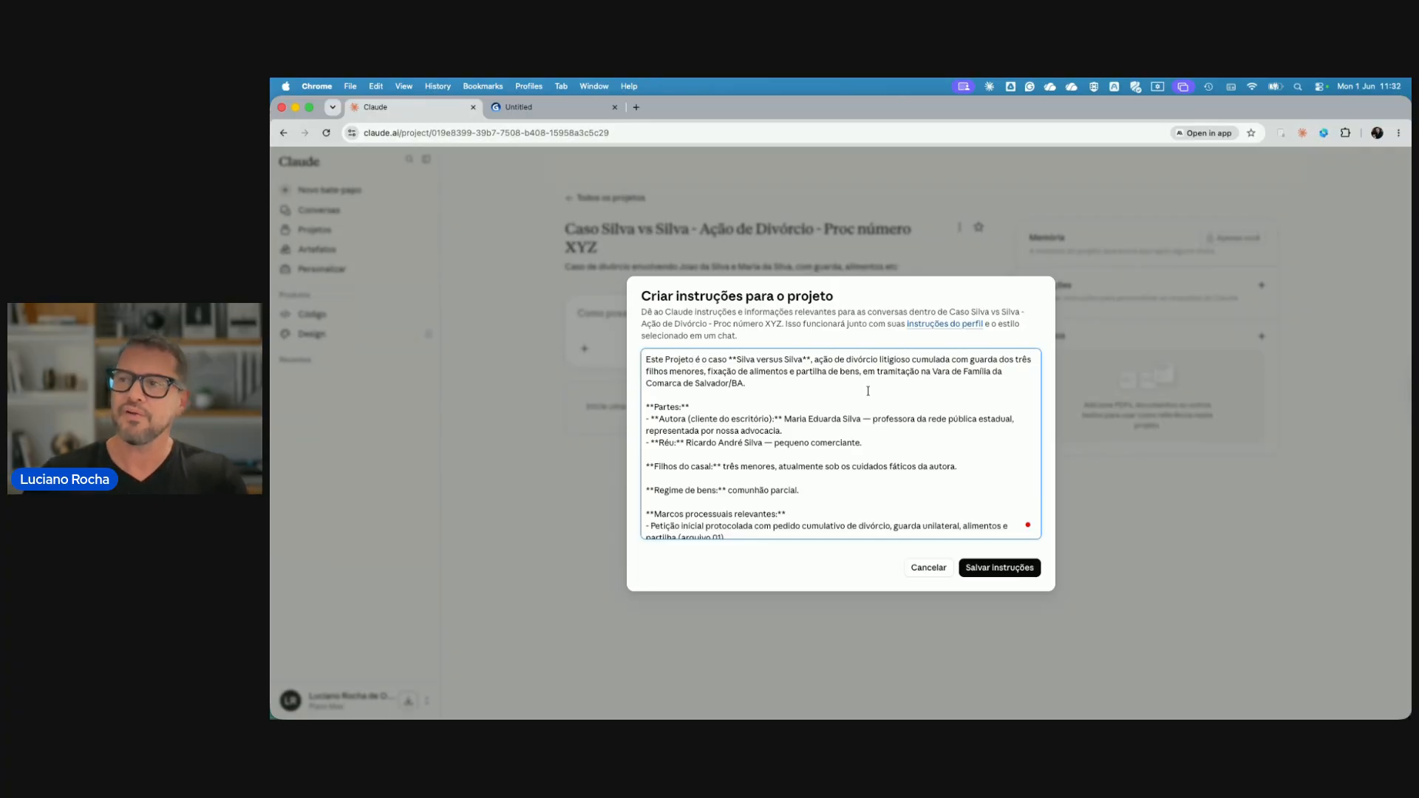
Review the case facts in the pasted project instructions, covering the parties, the children, the property regime, the procedural milestones and the disputed points.
{"action": "scroll", "coordinate": [868, 391], "scroll_direction": "down", "scroll_amount": 2}
{"action": "left_click", "coordinate": [788, 400]}
{"action": "left_click_drag", "start_coordinate": [788, 399], "coordinate": [804, 419]}
{"action": "scroll", "coordinate": [761, 399], "scroll_direction": "down", "scroll_amount": 3}
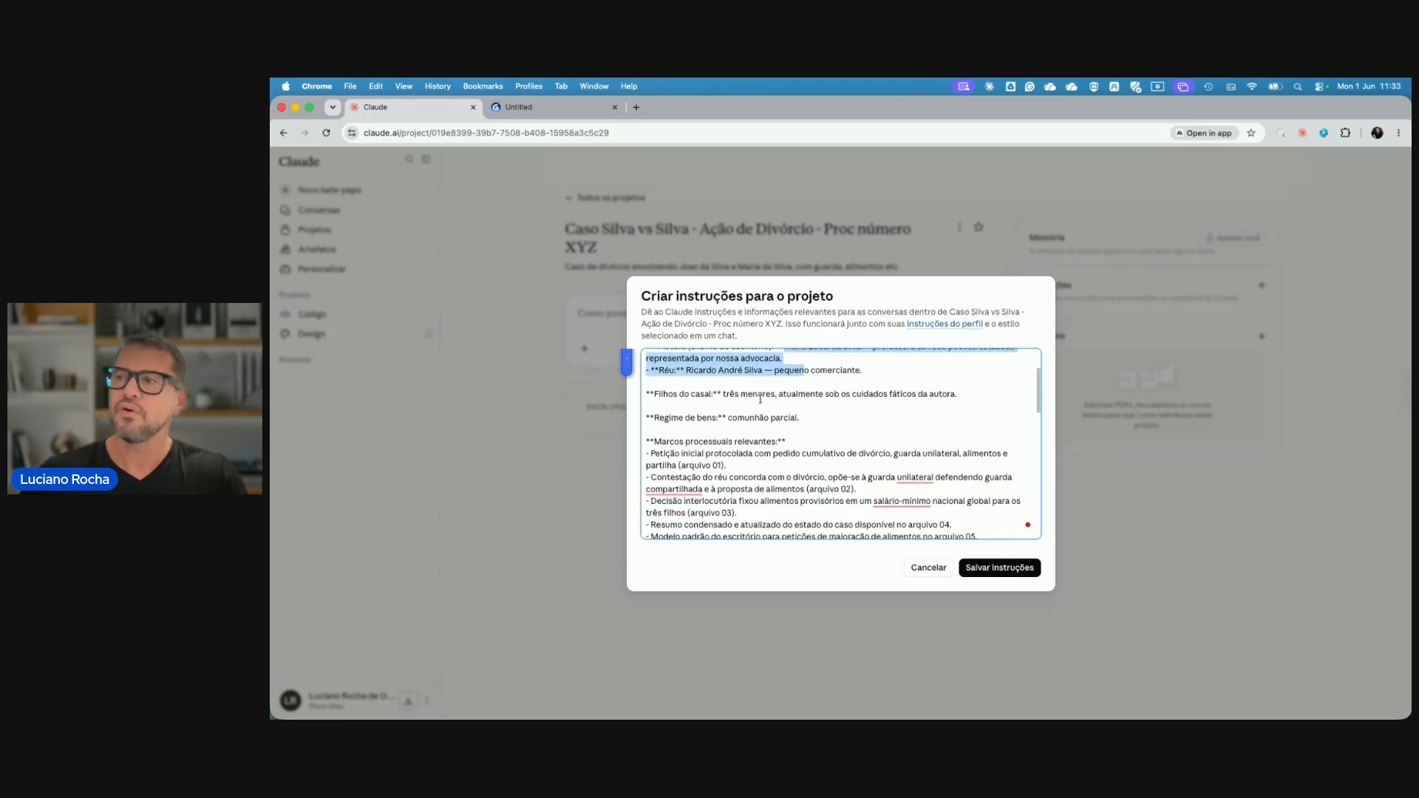
{"action": "scroll", "coordinate": [758, 414], "scroll_direction": "down", "scroll_amount": 4}
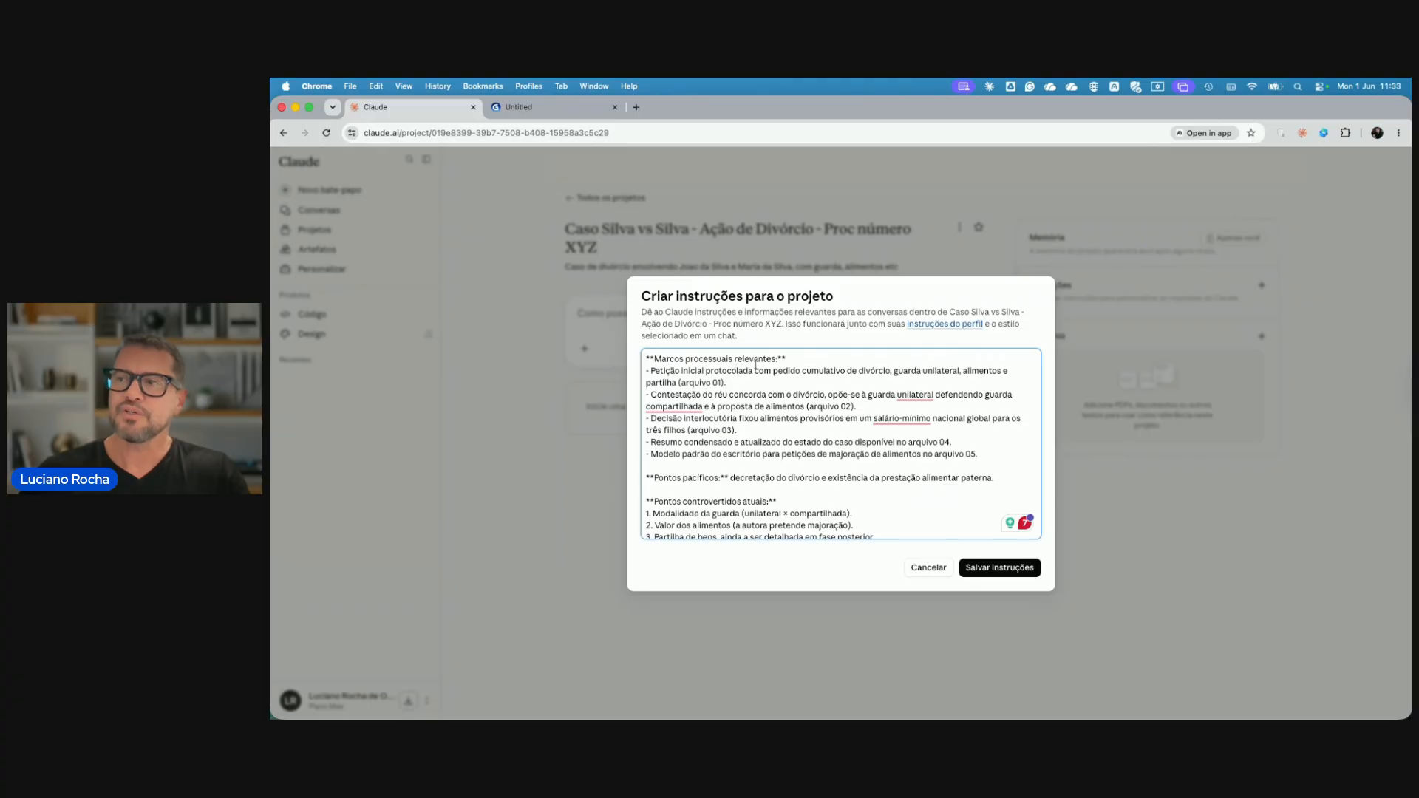
{"action": "left_click_drag", "start_coordinate": [646, 371], "coordinate": [828, 419]}
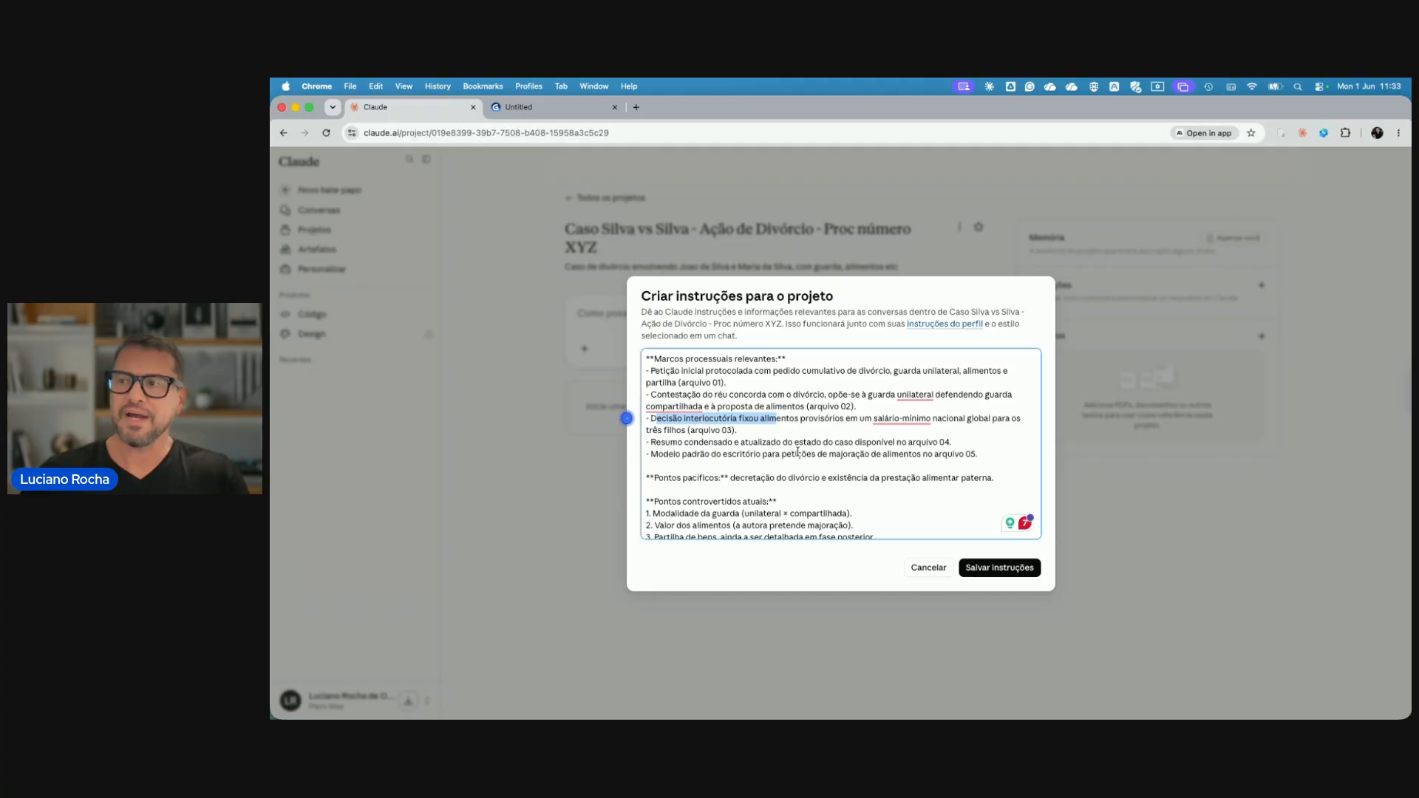
{"action": "scroll", "coordinate": [797, 451], "scroll_direction": "down", "scroll_amount": 2}
{"action": "left_click_drag", "start_coordinate": [715, 424], "coordinate": [778, 424]}
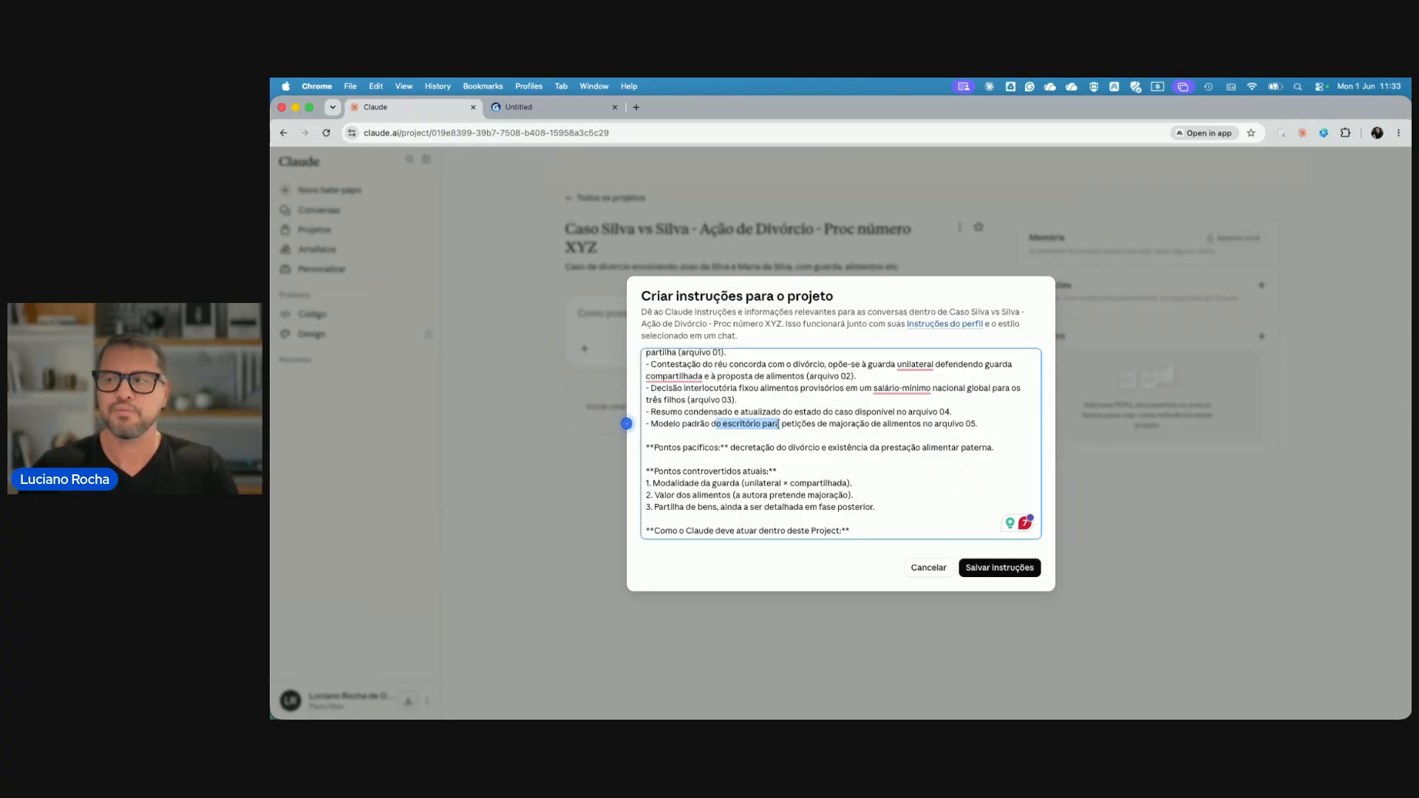
{"action": "scroll", "coordinate": [784, 424], "scroll_direction": "down", "scroll_amount": 3}
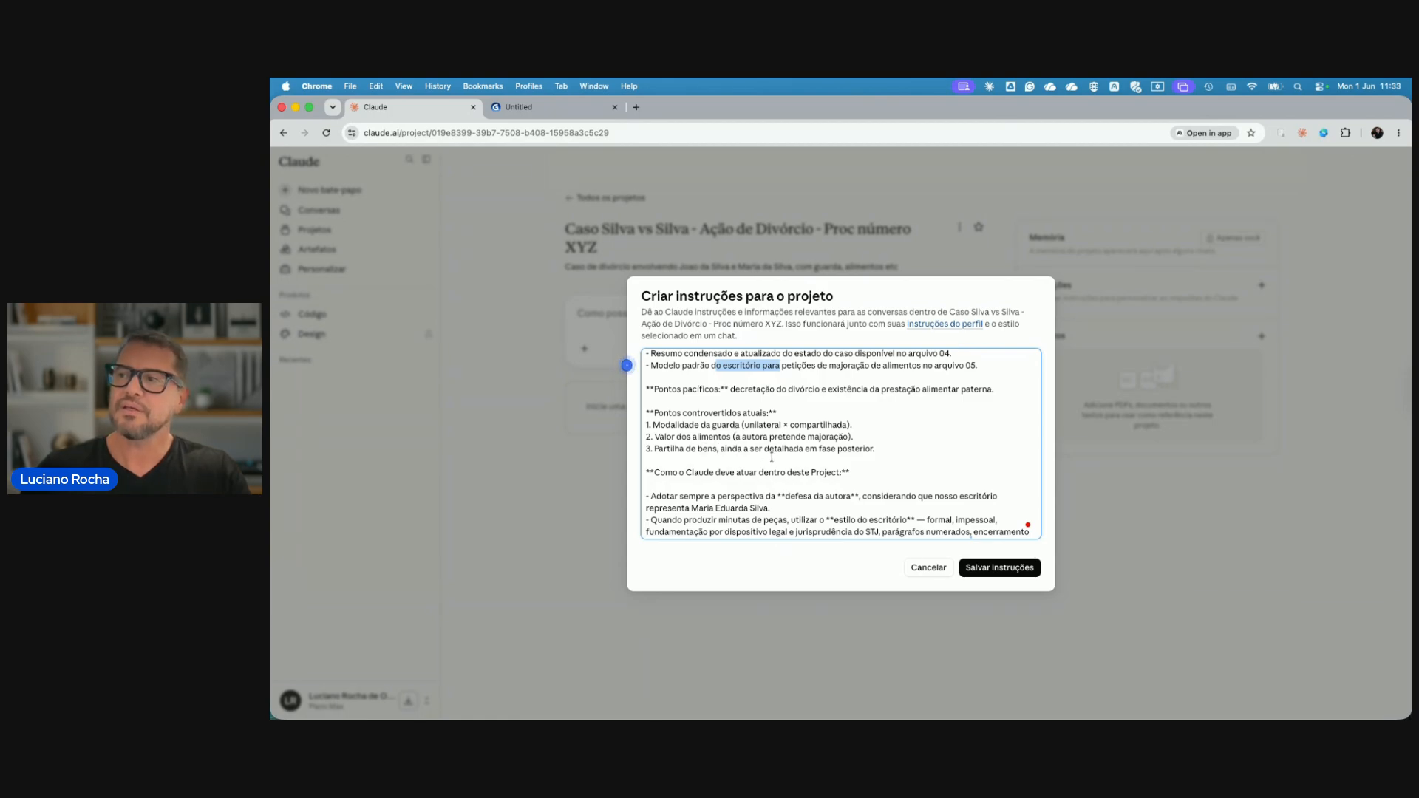
Review the instructions' rules on how Claude should act, including office style, court, invented data and legal sources, through to the closing practice section.
{"action": "scroll", "coordinate": [811, 457], "scroll_direction": "down", "scroll_amount": 2}
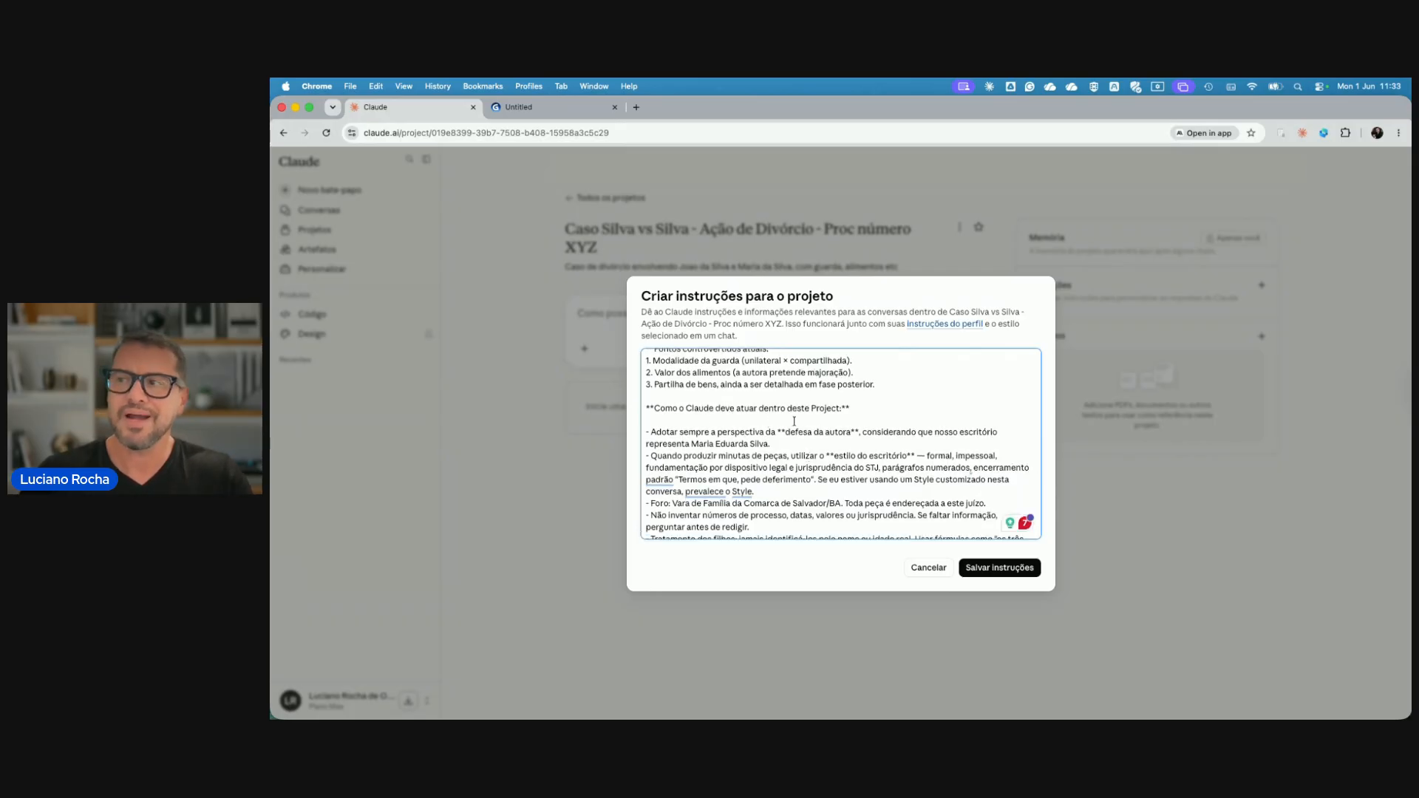
{"action": "scroll", "coordinate": [807, 423], "scroll_direction": "down", "scroll_amount": 2}
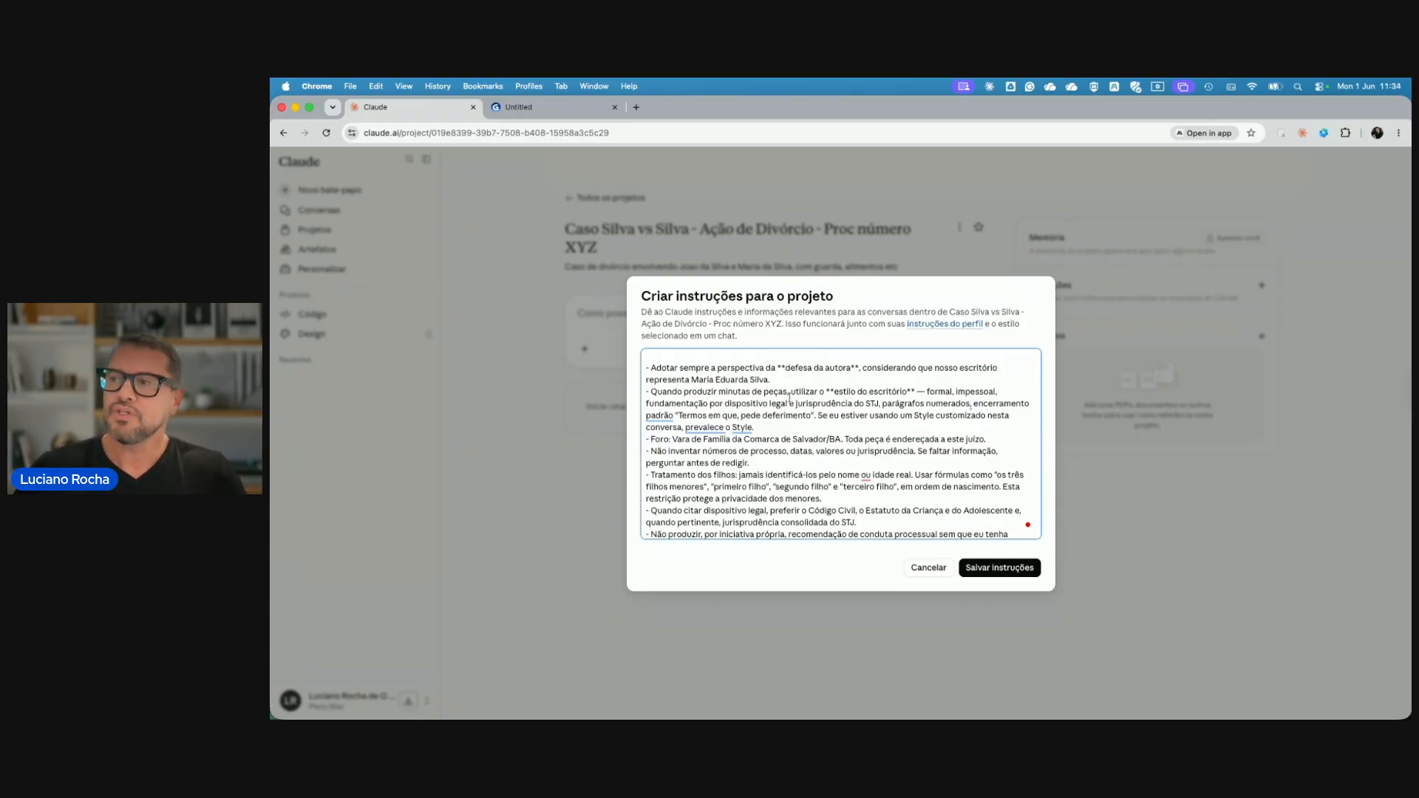
{"action": "left_click_drag", "start_coordinate": [834, 391], "coordinate": [905, 387]}
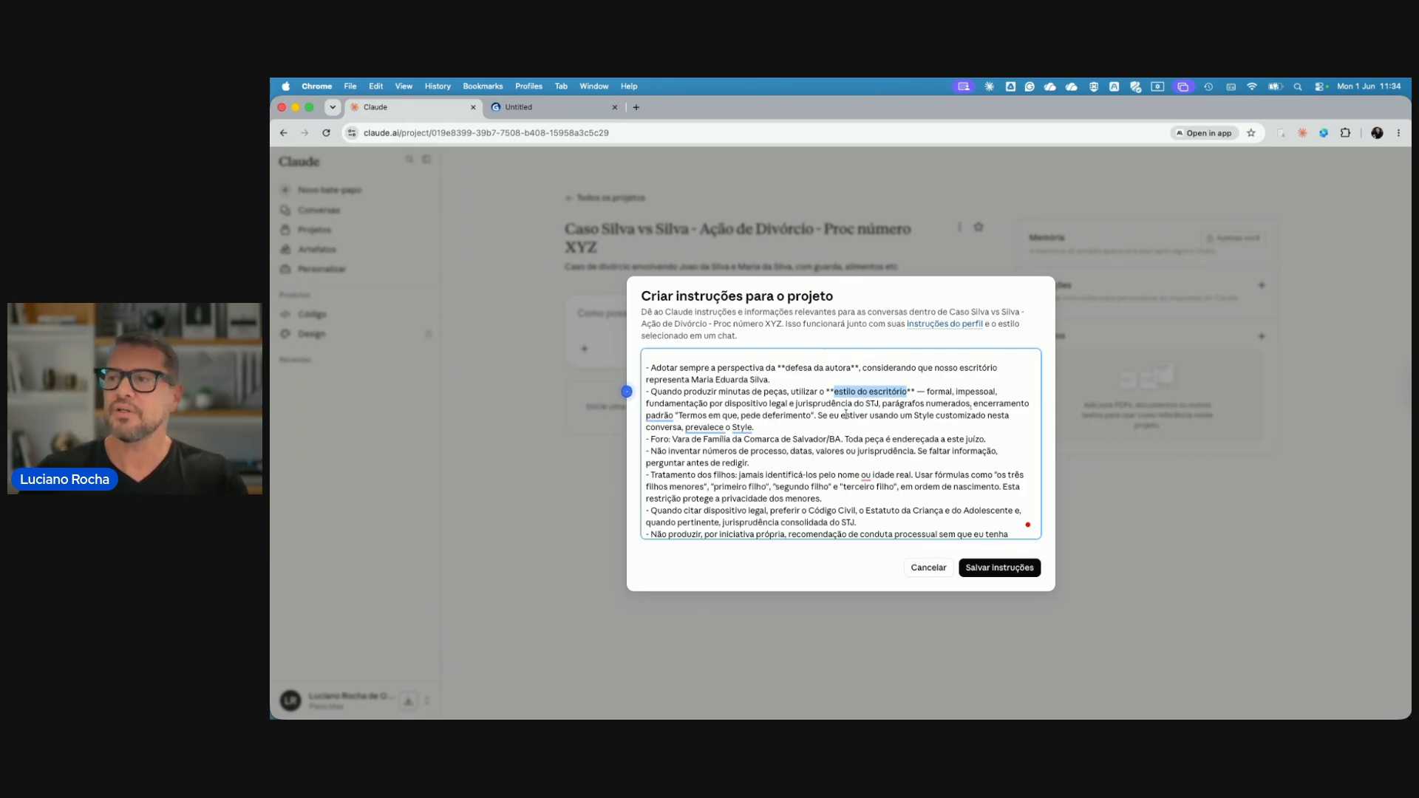
{"action": "scroll", "coordinate": [825, 417], "scroll_direction": "down", "scroll_amount": 2}
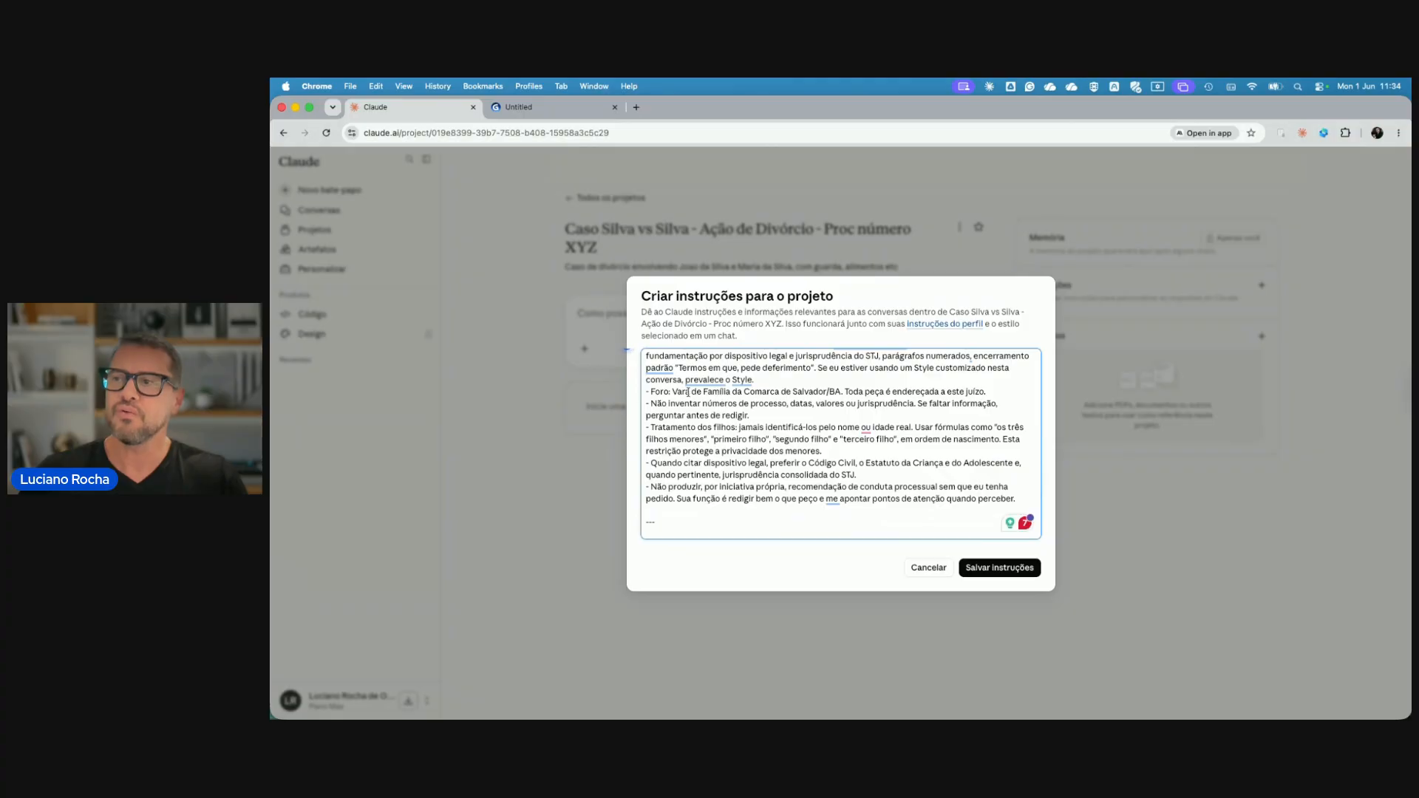
{"action": "triple_click", "coordinate": [688, 392]}
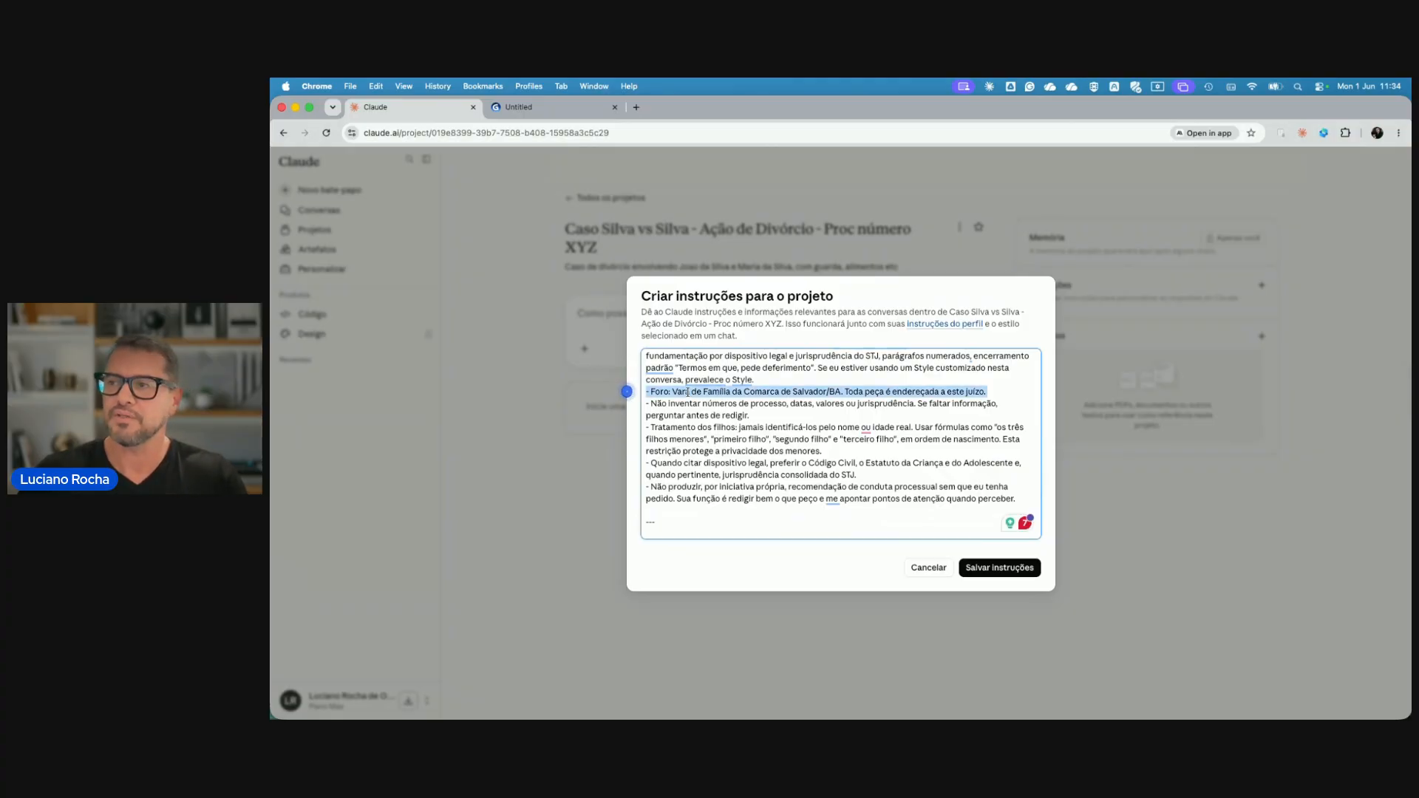
{"action": "left_click_drag", "start_coordinate": [653, 404], "coordinate": [788, 405]}
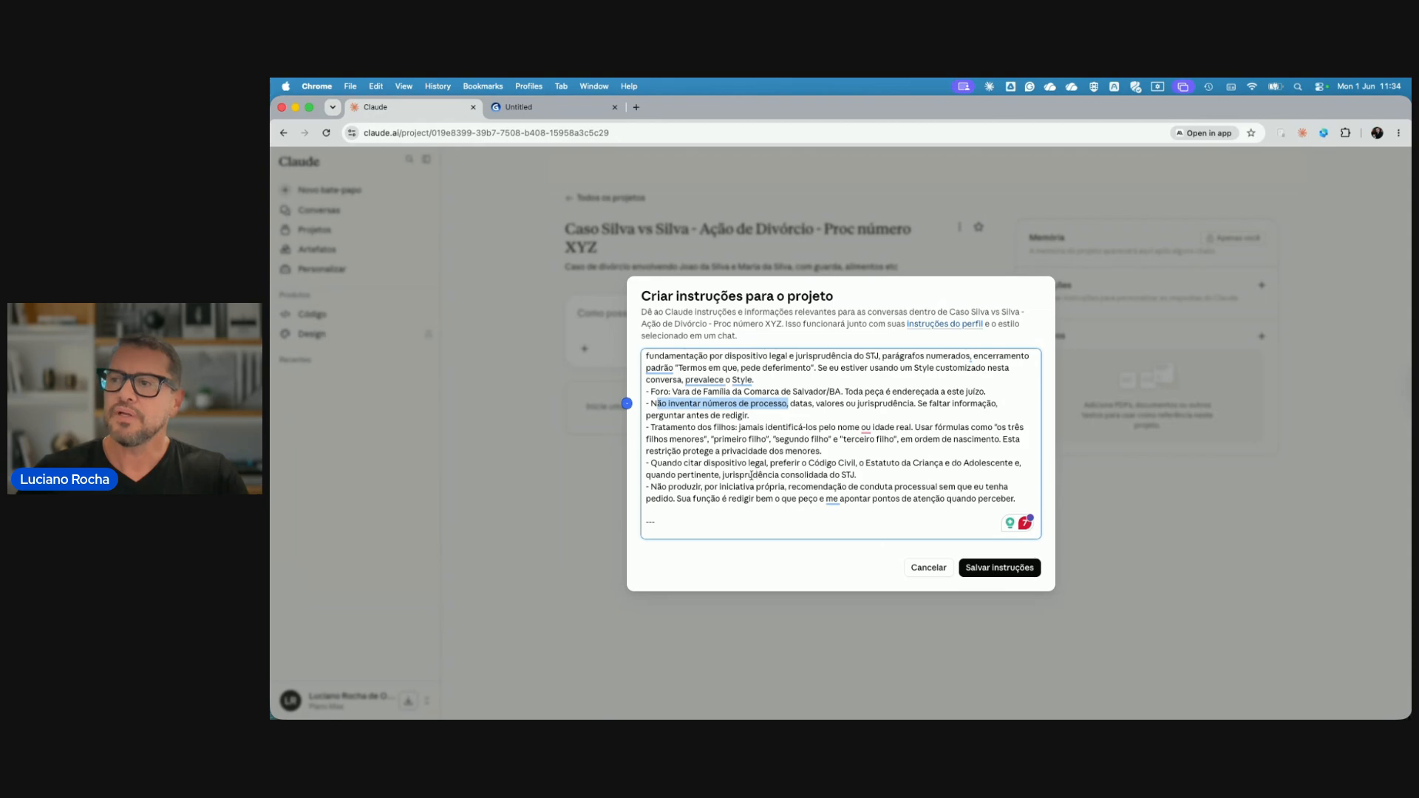
{"action": "left_click_drag", "start_coordinate": [808, 463], "coordinate": [959, 465]}
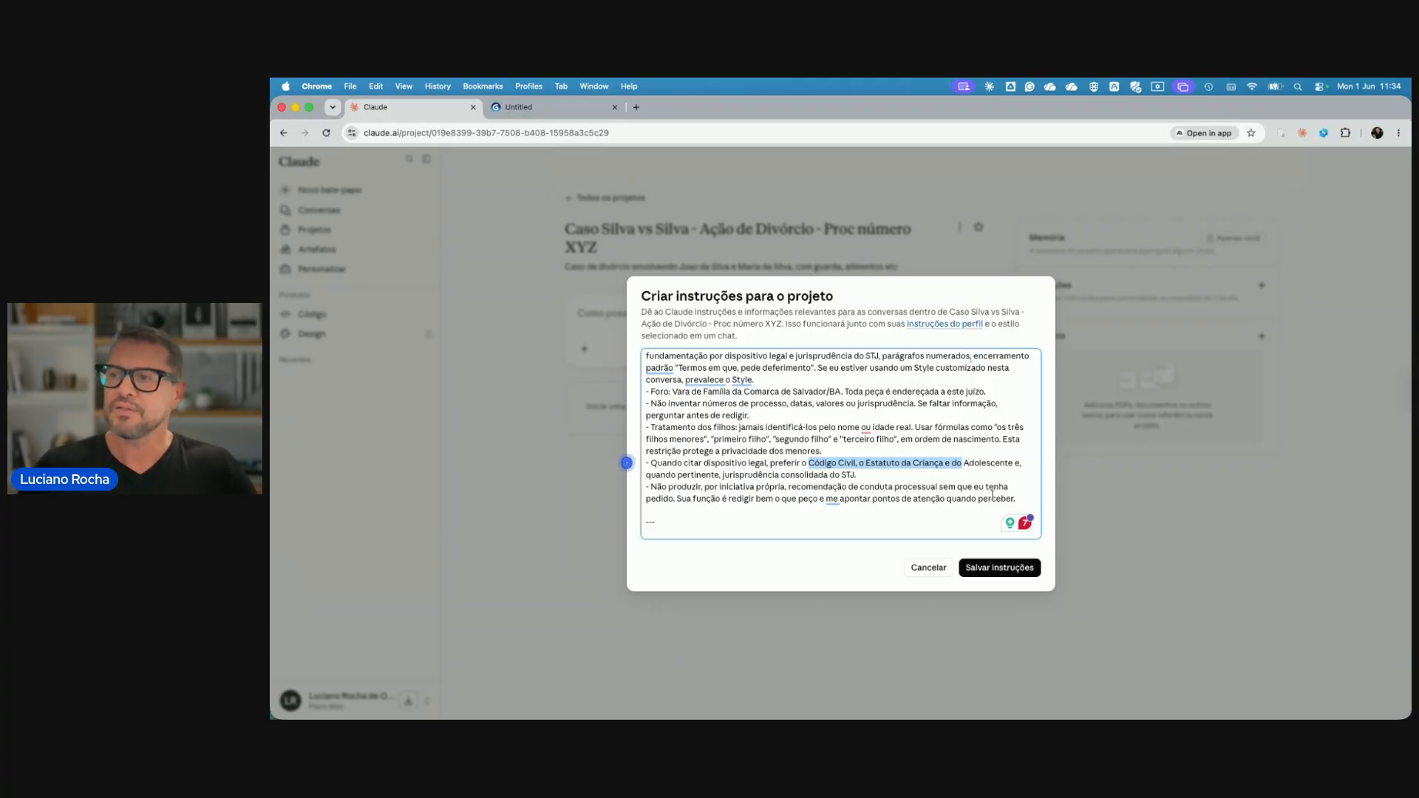
{"action": "scroll", "coordinate": [805, 490], "scroll_direction": "down", "scroll_amount": 2}
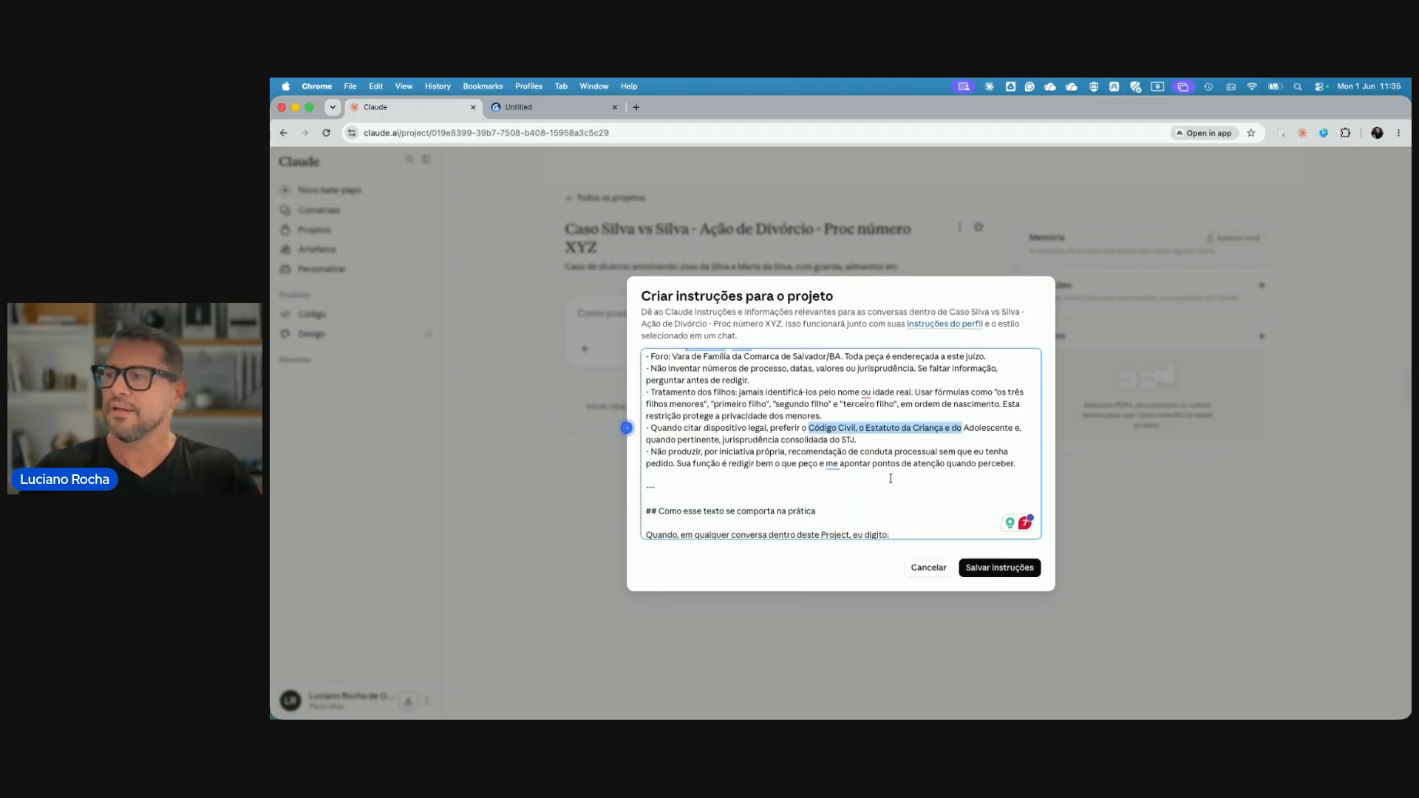
{"action": "scroll", "coordinate": [929, 476], "scroll_direction": "down", "scroll_amount": 5}
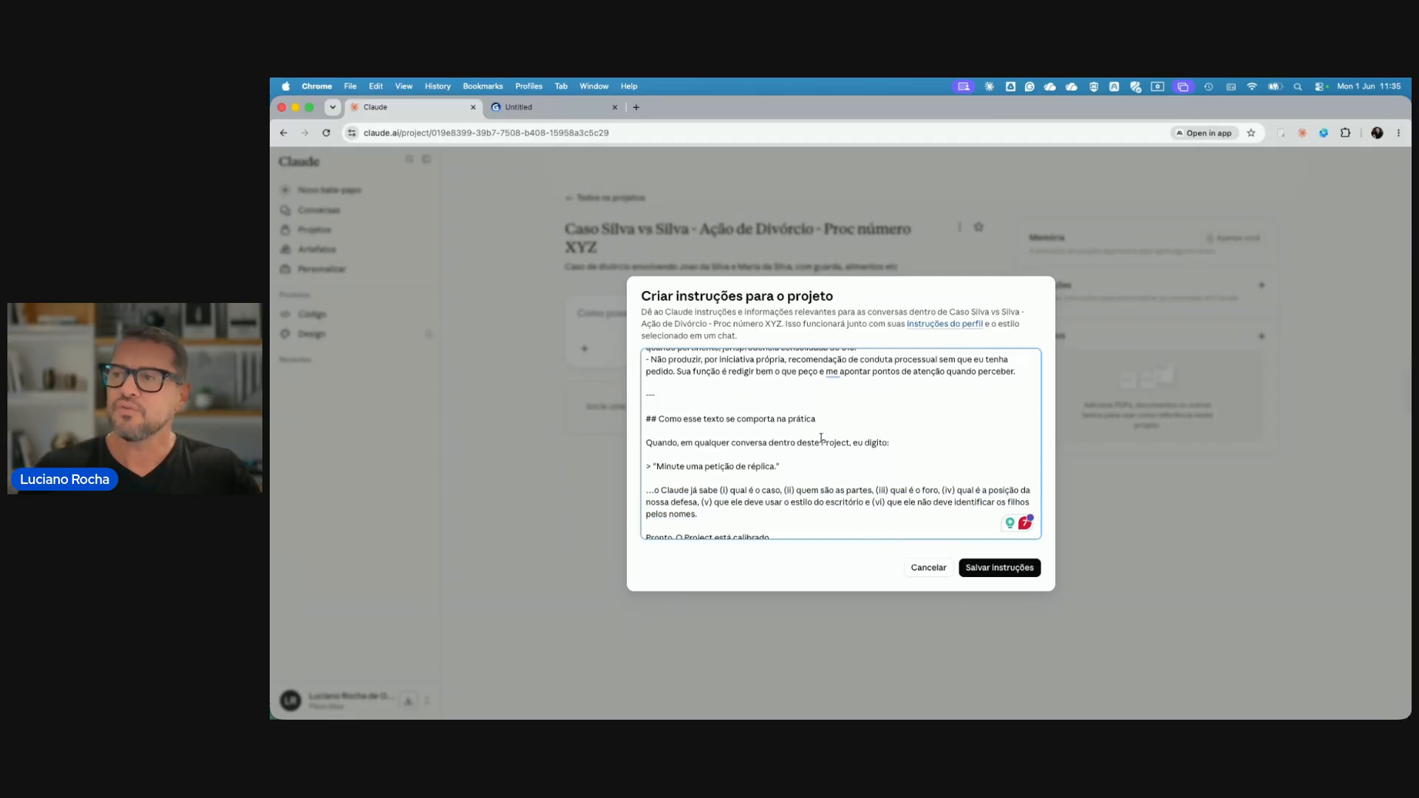
Delete the separator and the closing section "Como esse texto se comporta na prática" from the instructions, and save the instructions.
{"action": "scroll", "coordinate": [814, 430], "scroll_direction": "up", "scroll_amount": 2}
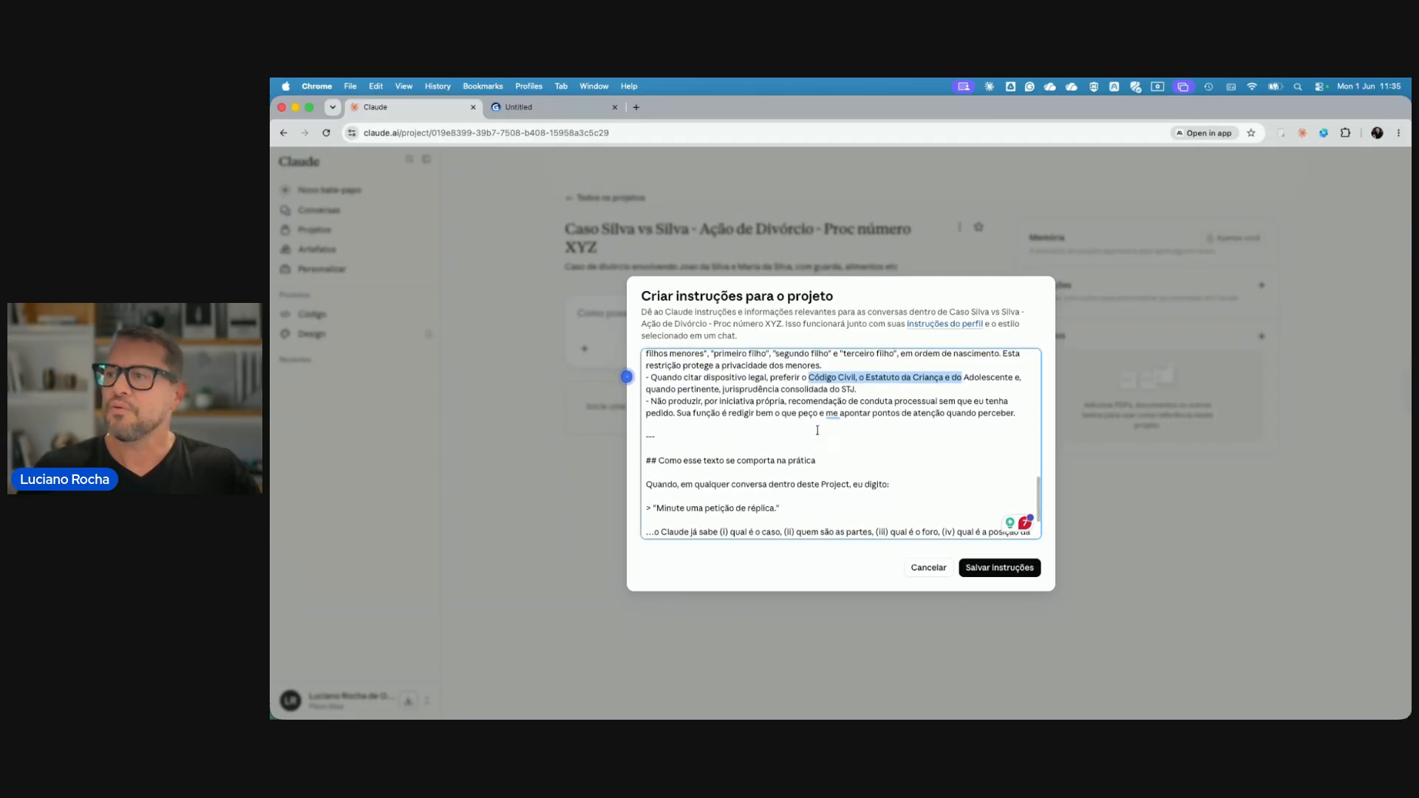
{"action": "scroll", "coordinate": [818, 430], "scroll_direction": "up", "scroll_amount": 4}
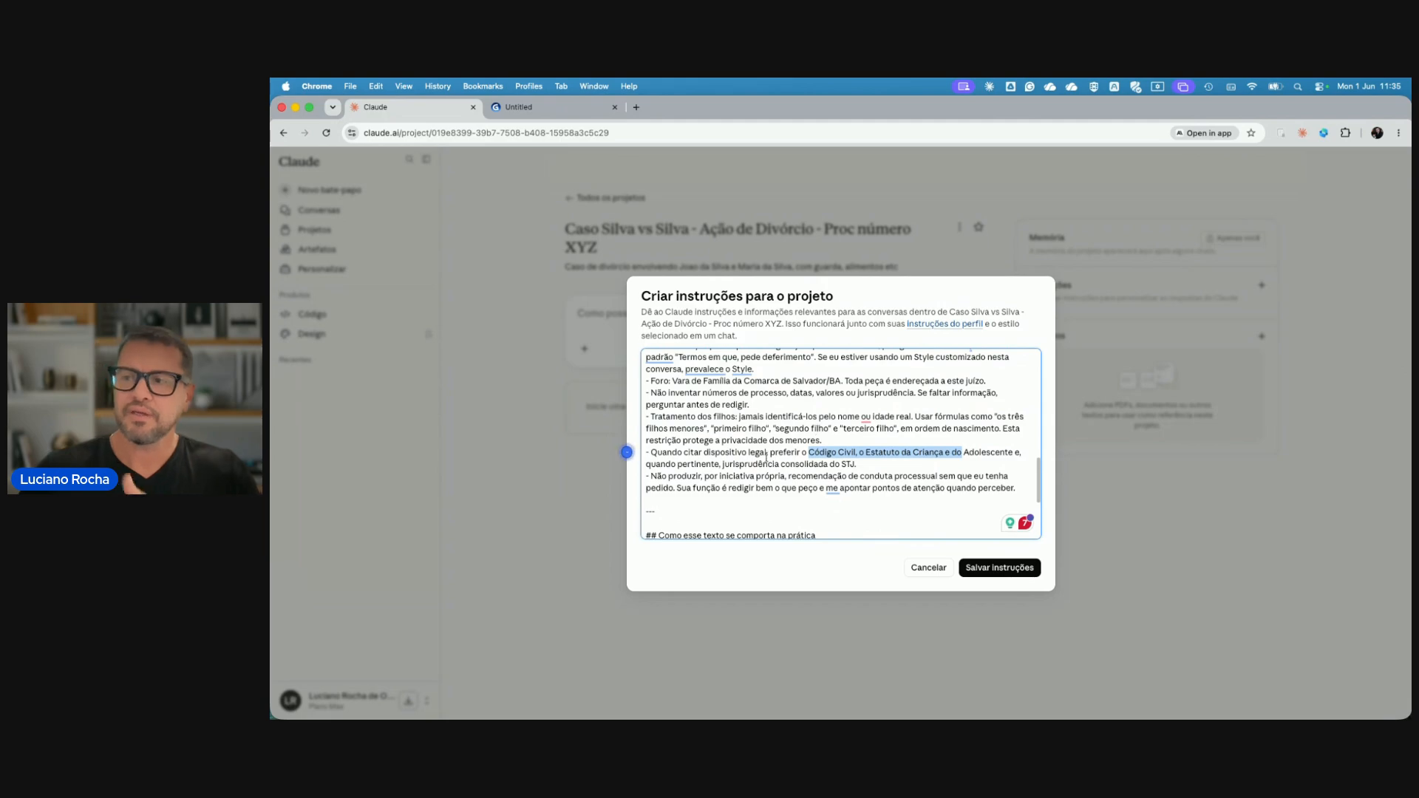
{"action": "scroll", "coordinate": [769, 458], "scroll_direction": "up", "scroll_amount": 1}
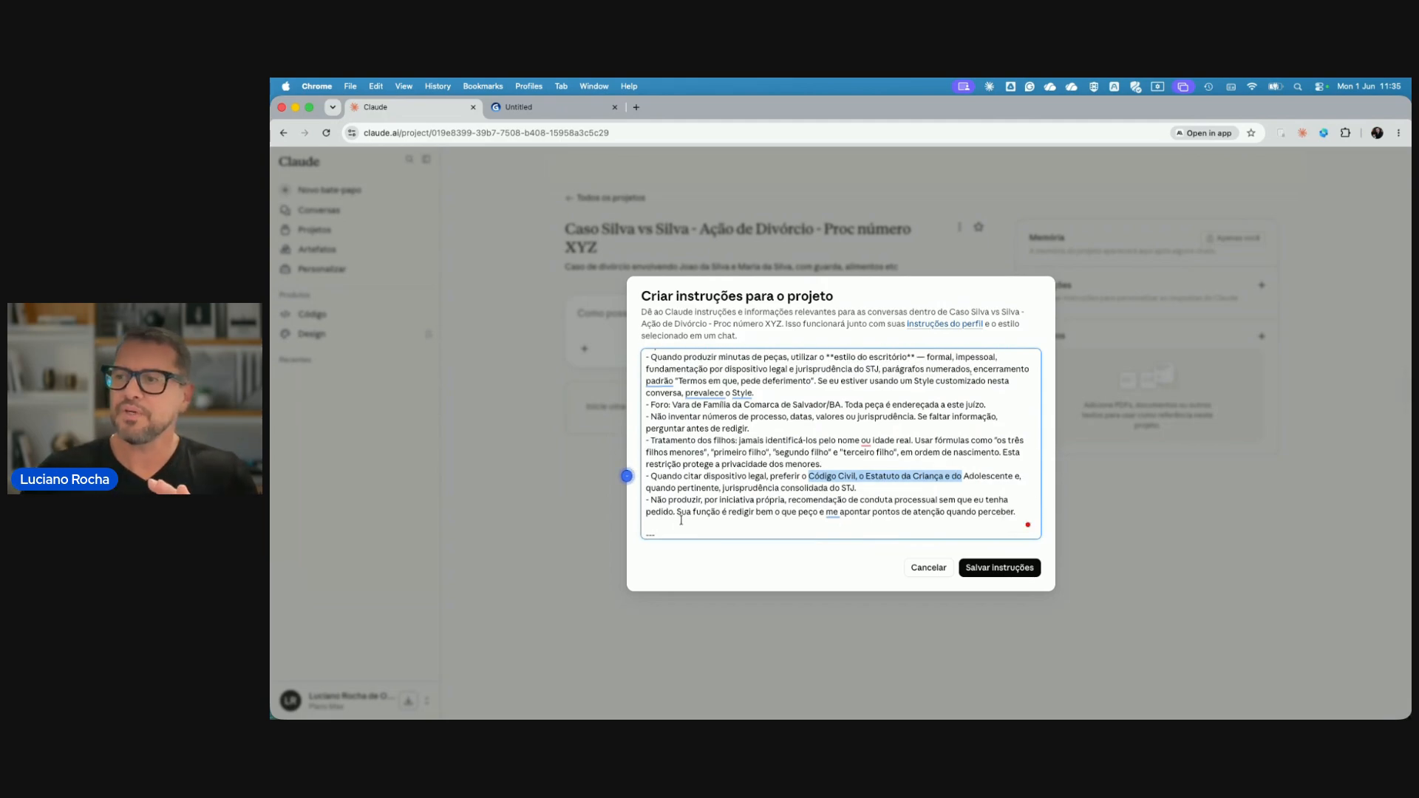
{"action": "left_click_drag", "start_coordinate": [654, 527], "coordinate": [694, 570]}
{"action": "key", "text": "BackSpace"}
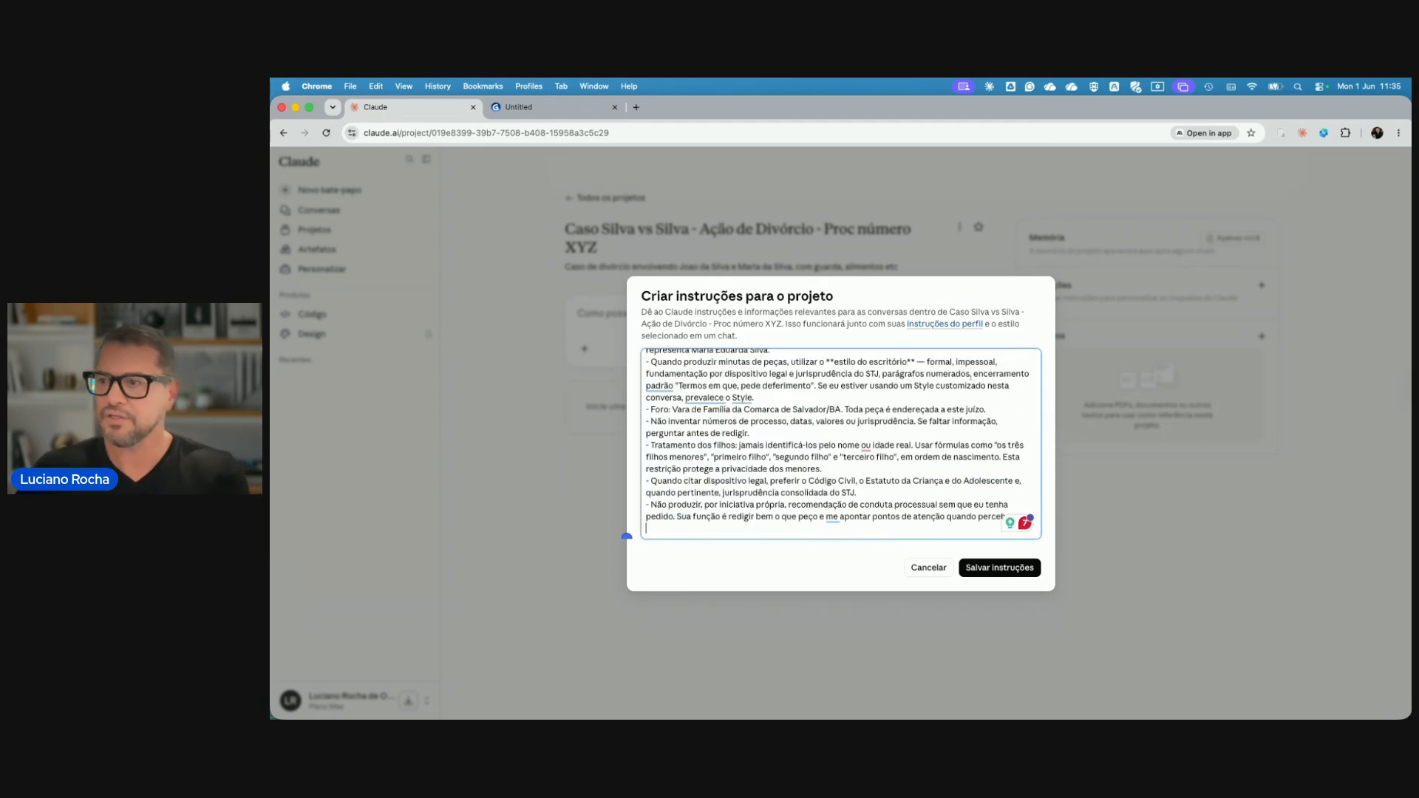
{"action": "key", "text": "BackSpace"}
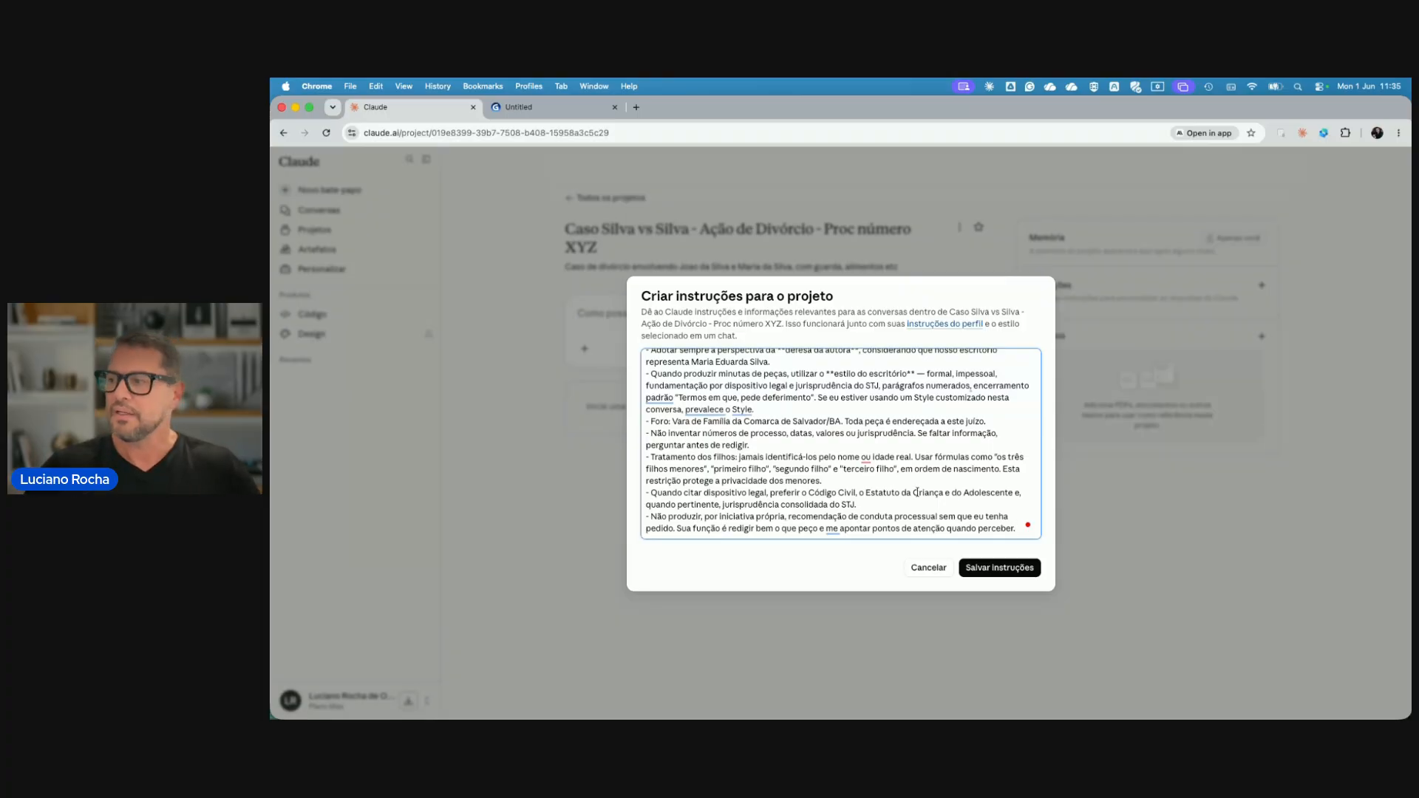
{"action": "left_click", "coordinate": [1003, 568]}
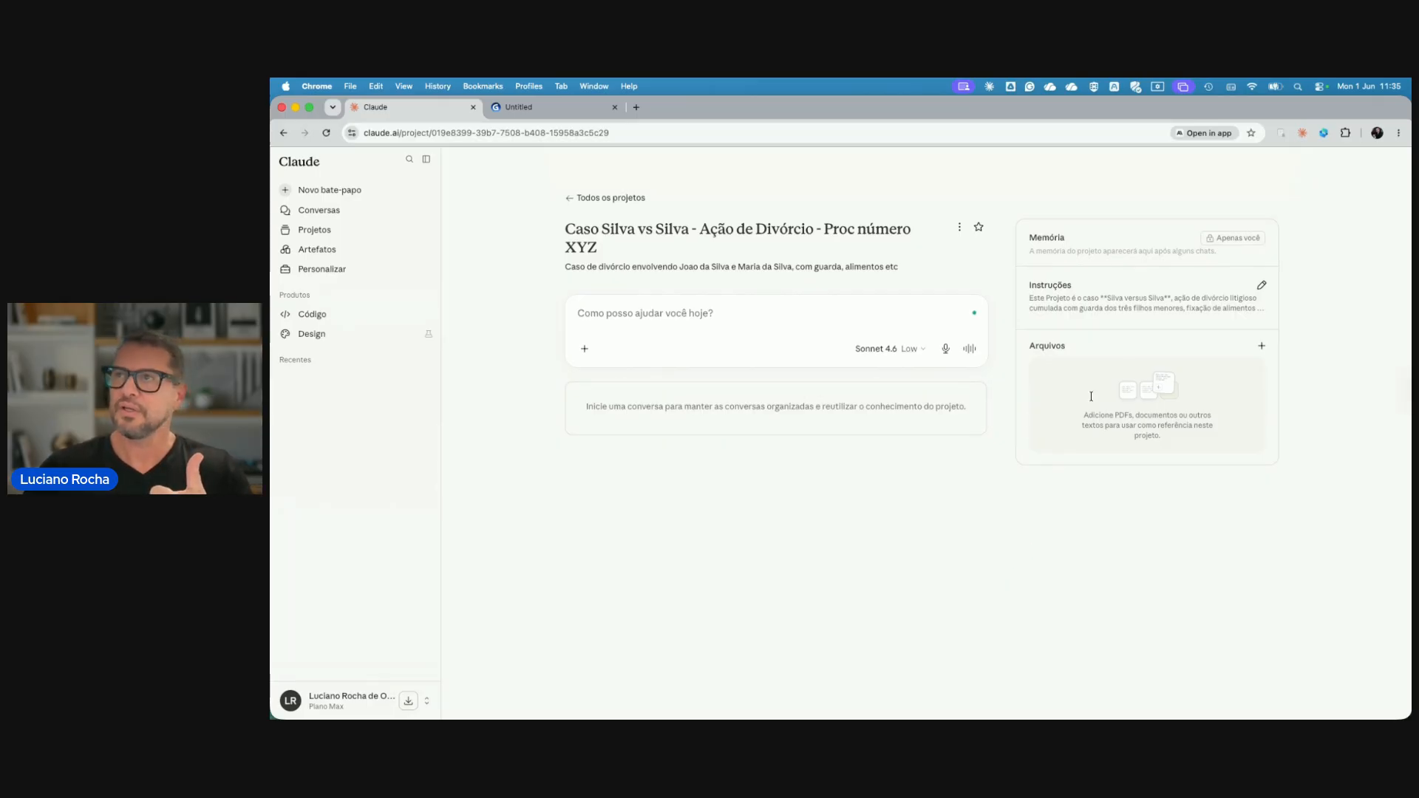
Switch to the Gamma presentation and go back to the slide "O que é um Projeto no Claude?".
{"action": "left_click", "coordinate": [573, 116]}
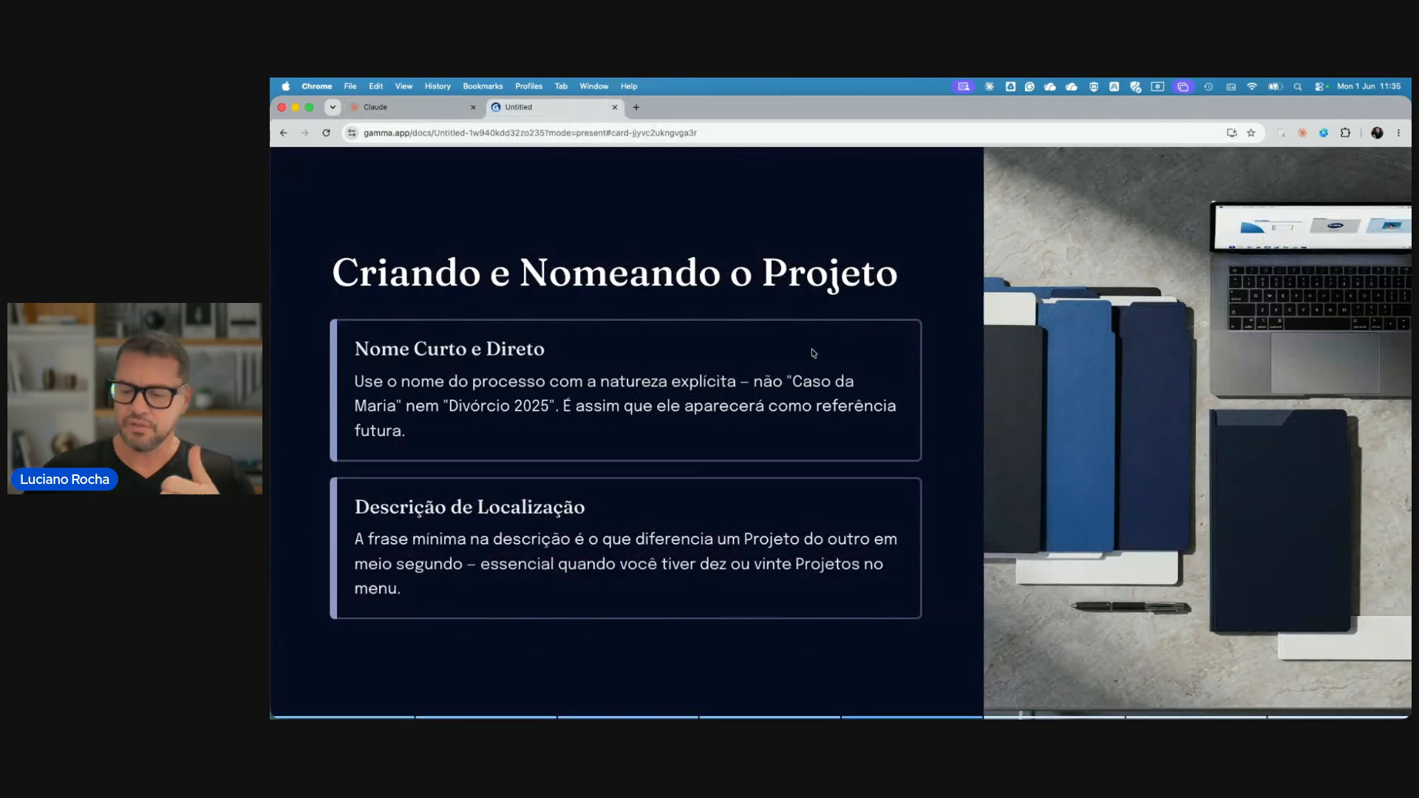
{"action": "key", "text": "Left"}
{"action": "key", "text": "Left"}
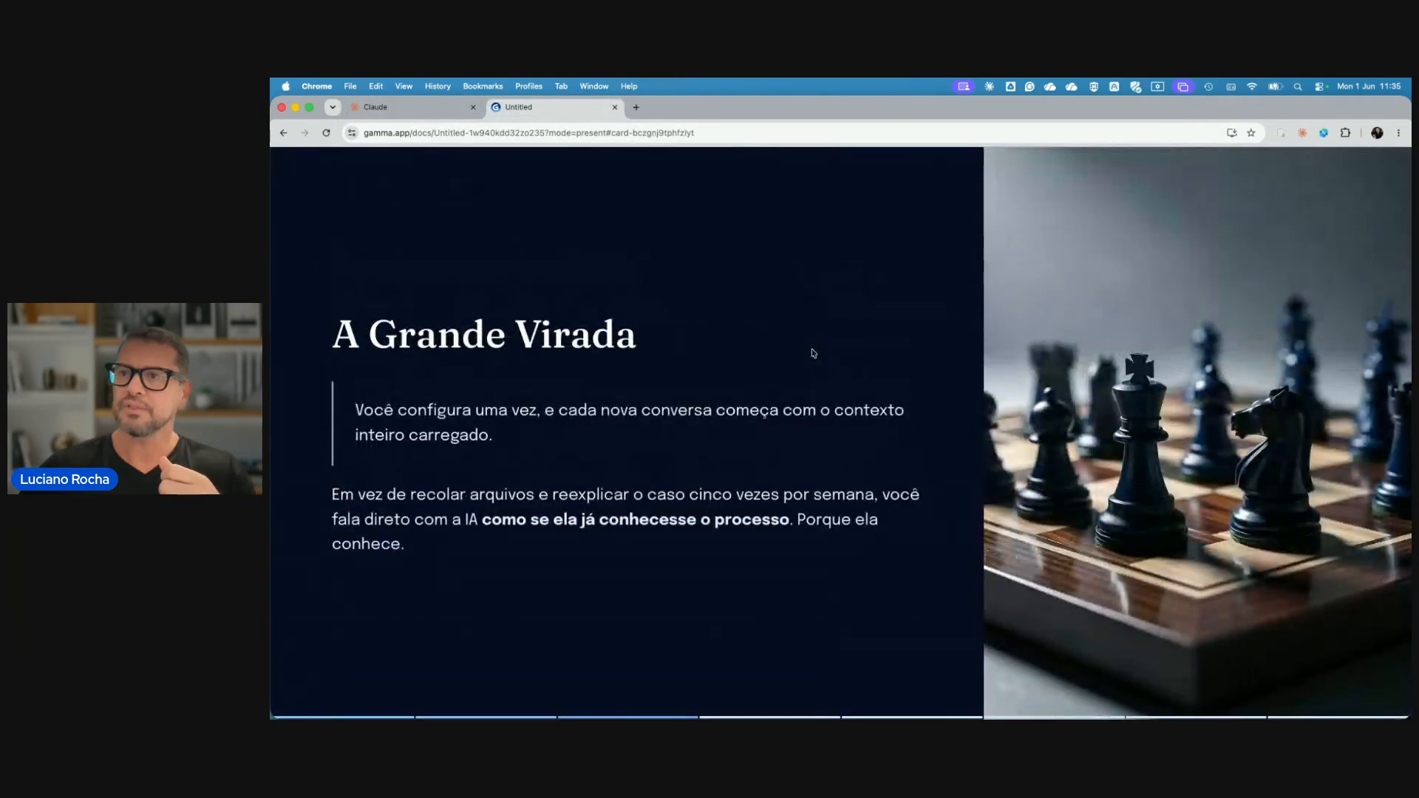
{"action": "key", "text": "Left"}
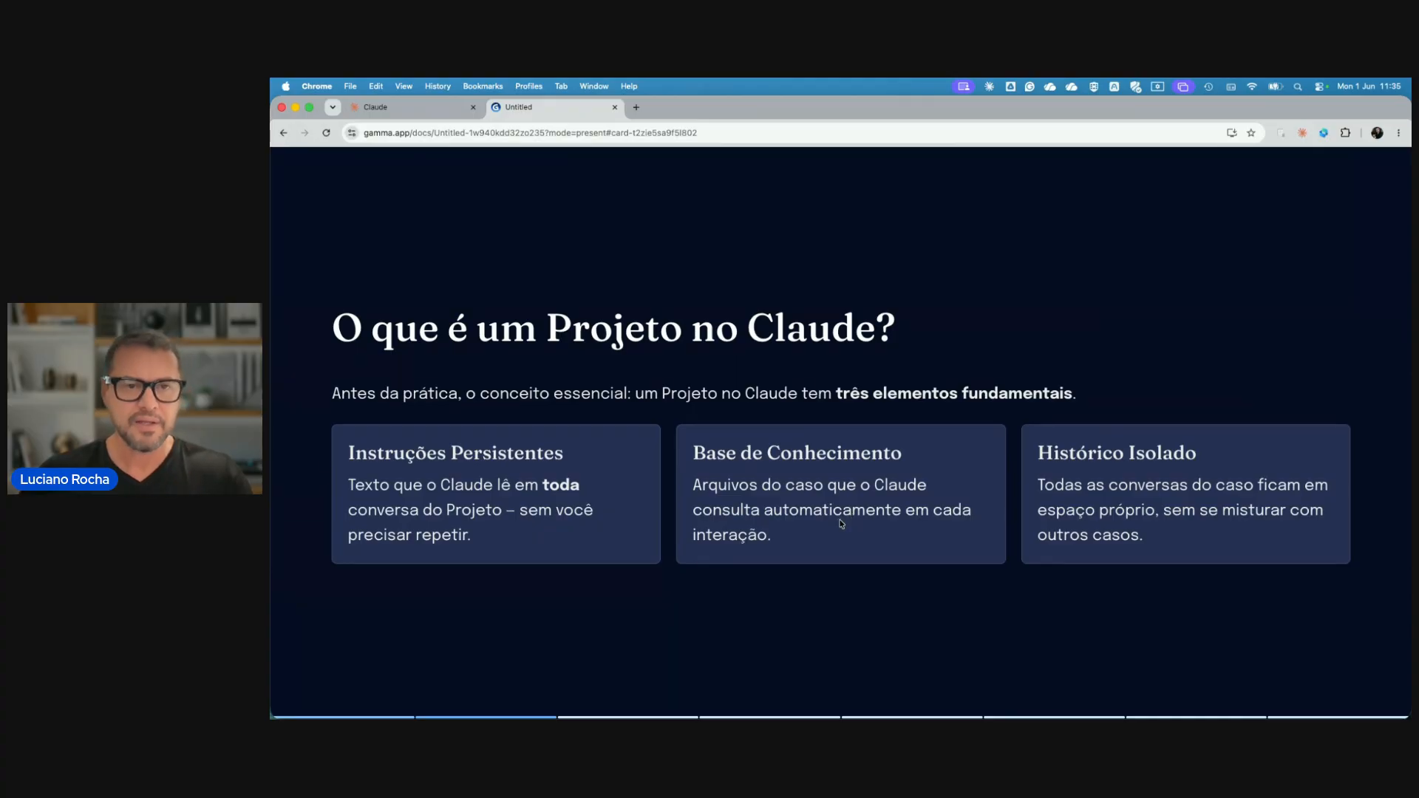
Switch back to the Claude project and add the five files numbered 01 to 05 from the 03_Materia-Prima folder to its project files.
{"action": "left_click", "coordinate": [428, 111]}
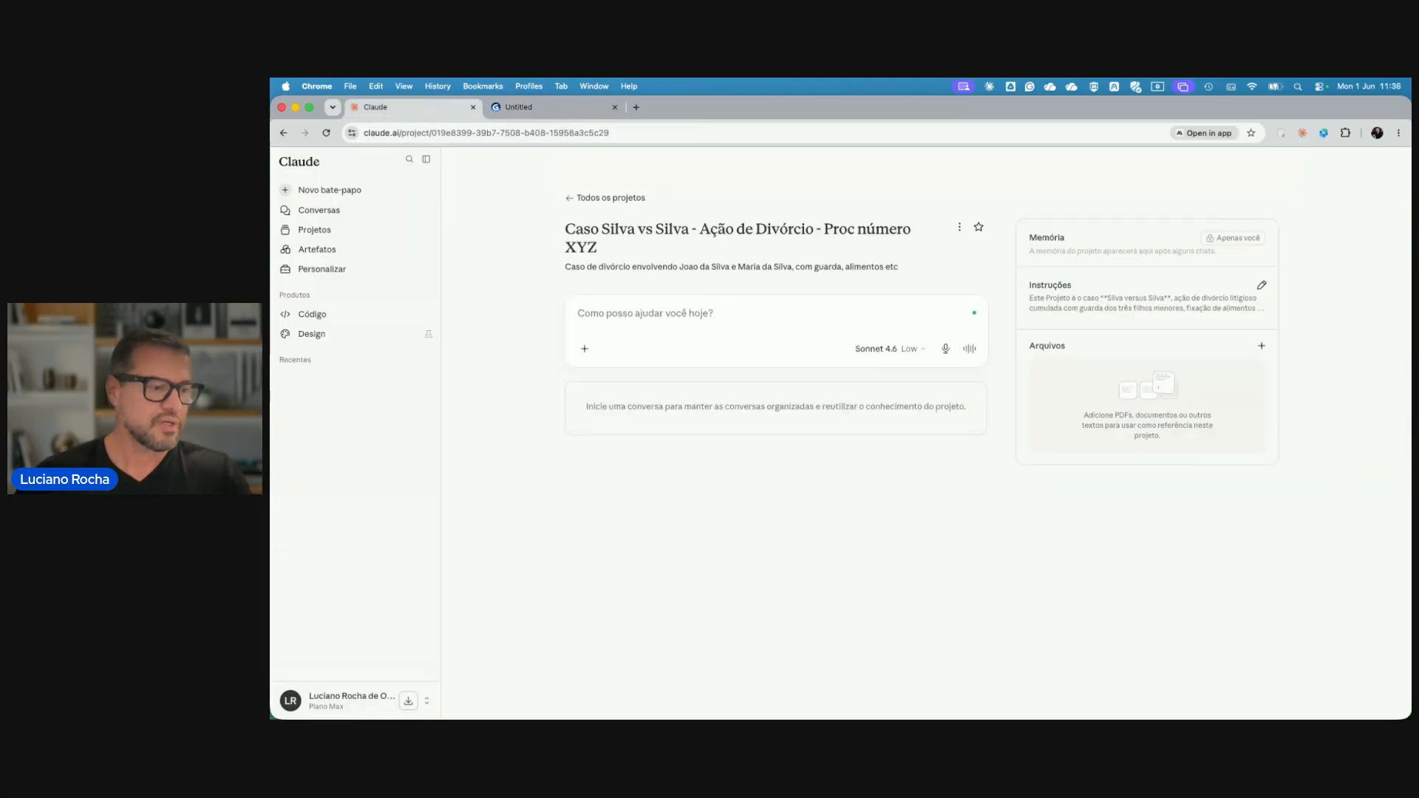
{"action": "left_click_drag", "start_coordinate": [70, 390], "coordinate": [793, 433]}
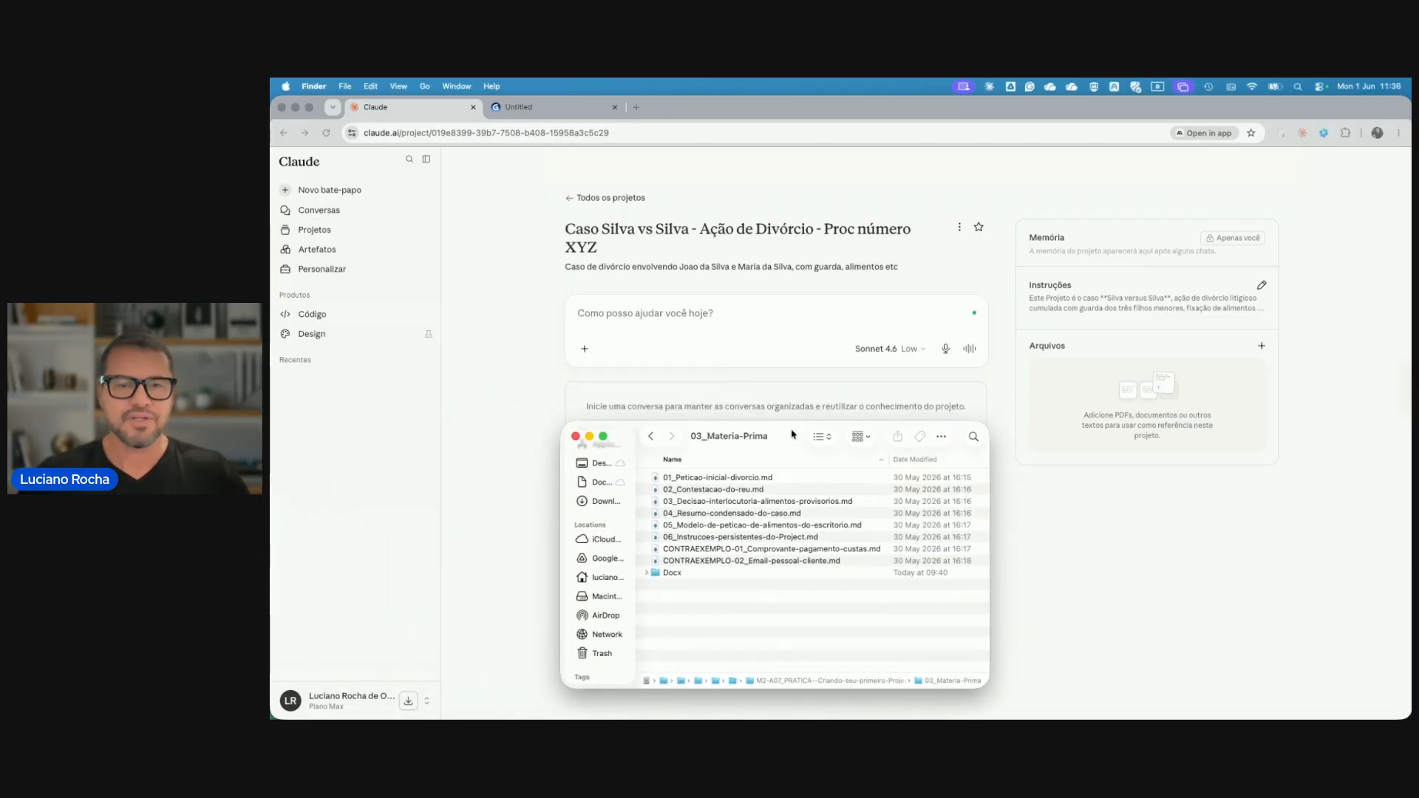
{"action": "left_click", "coordinate": [700, 479]}
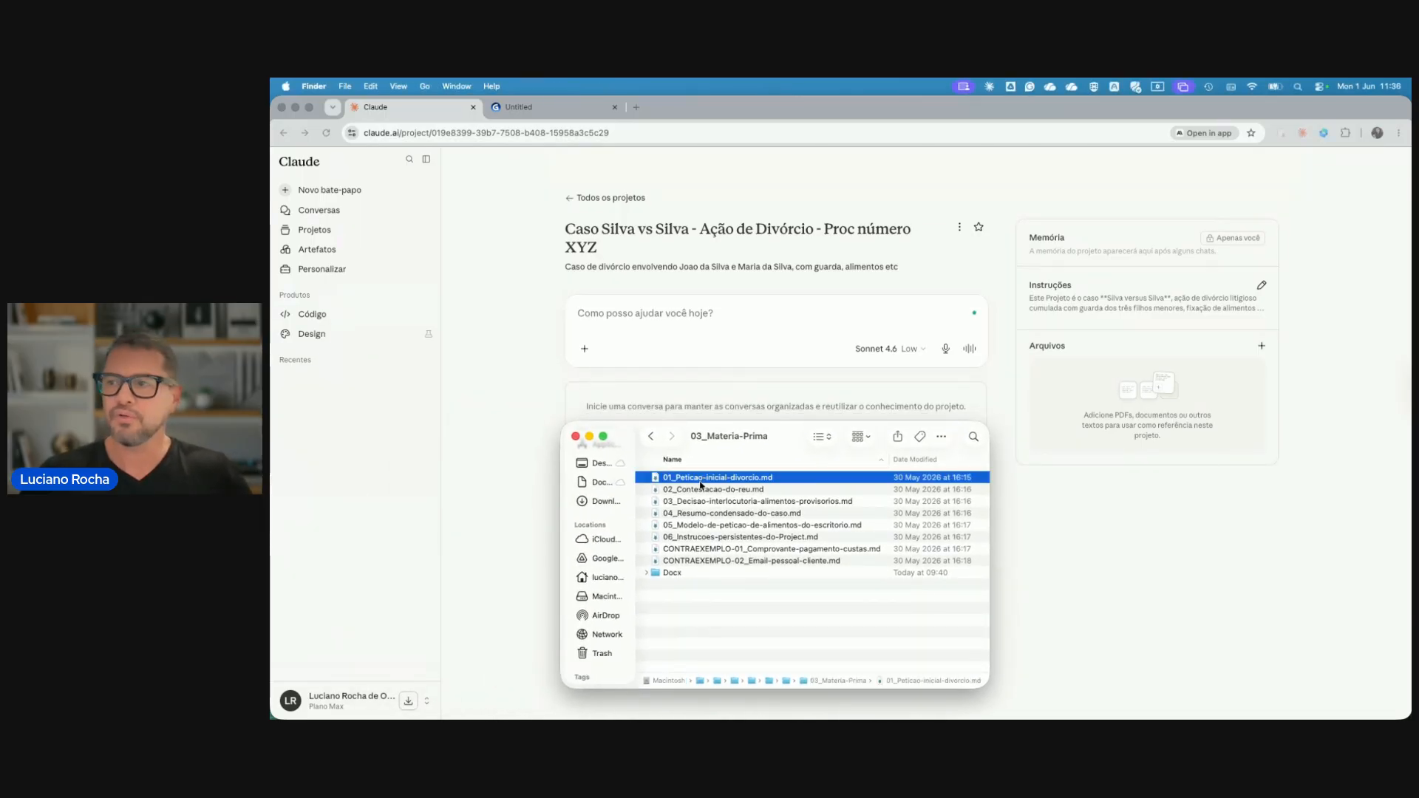
{"action": "left_click", "coordinate": [703, 524], "text": "shift"}
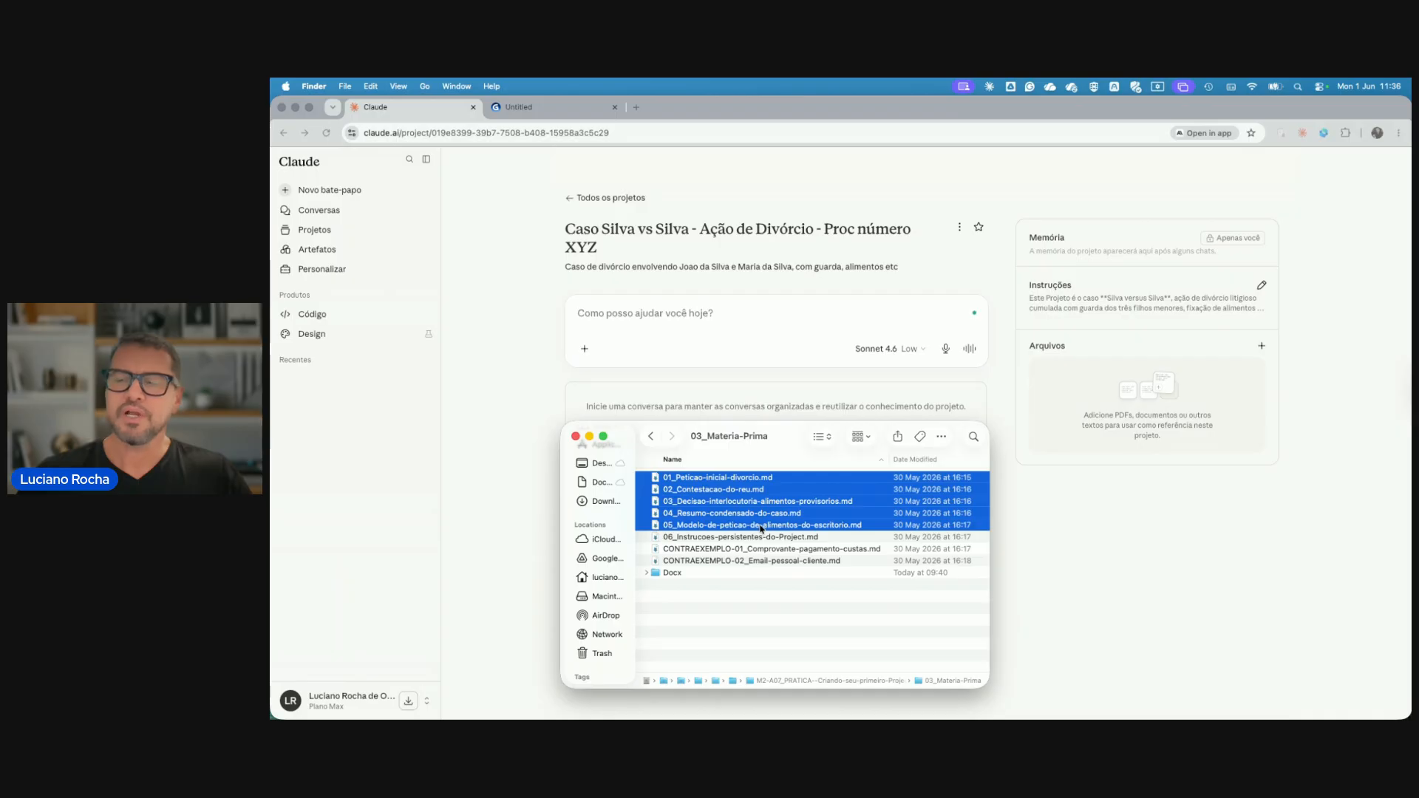
{"action": "left_click_drag", "start_coordinate": [672, 512], "coordinate": [1074, 413]}
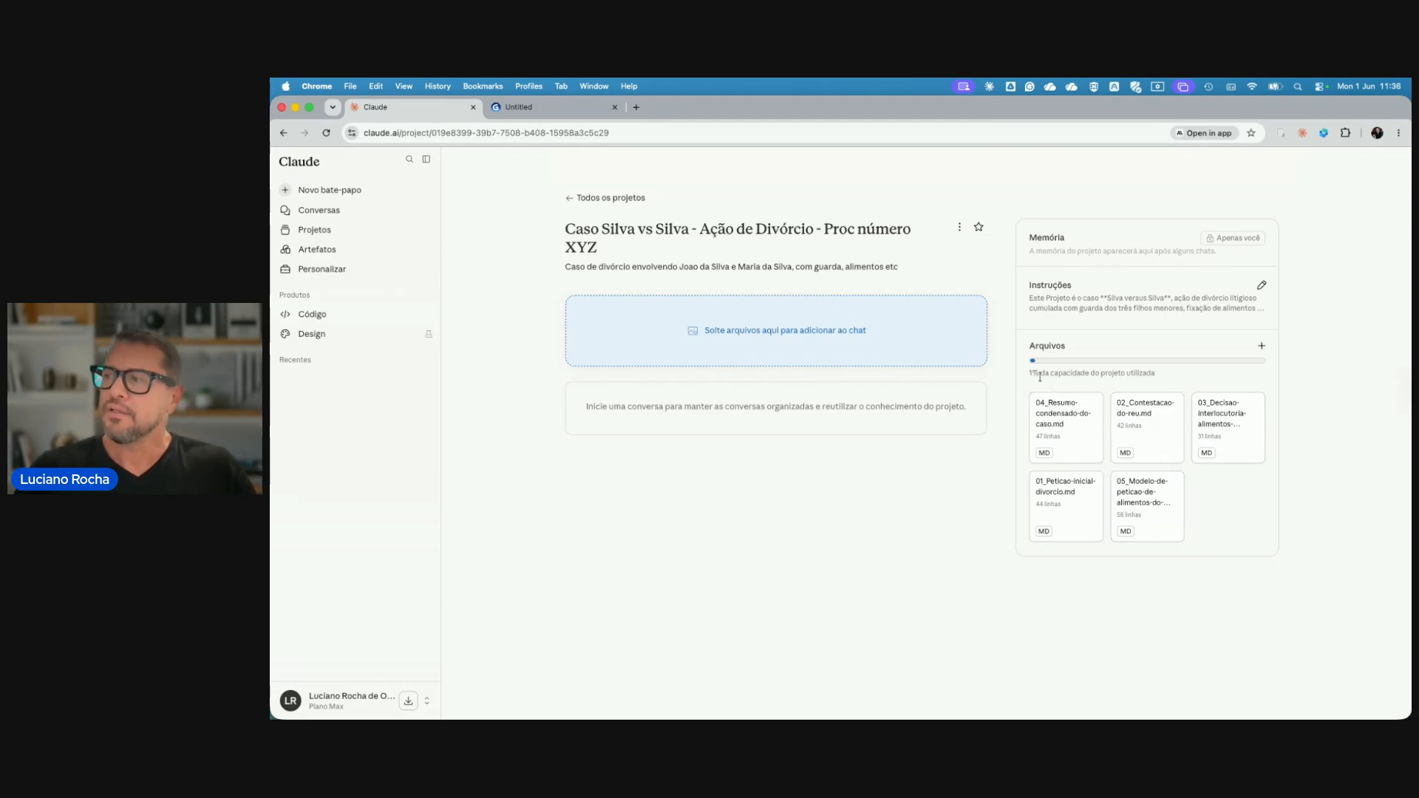
Check how much of the project's file capacity is used, and consult the "Histórico Isolado" element on the Gamma presentation slide.
{"action": "left_click_drag", "start_coordinate": [1028, 374], "coordinate": [1039, 373]}
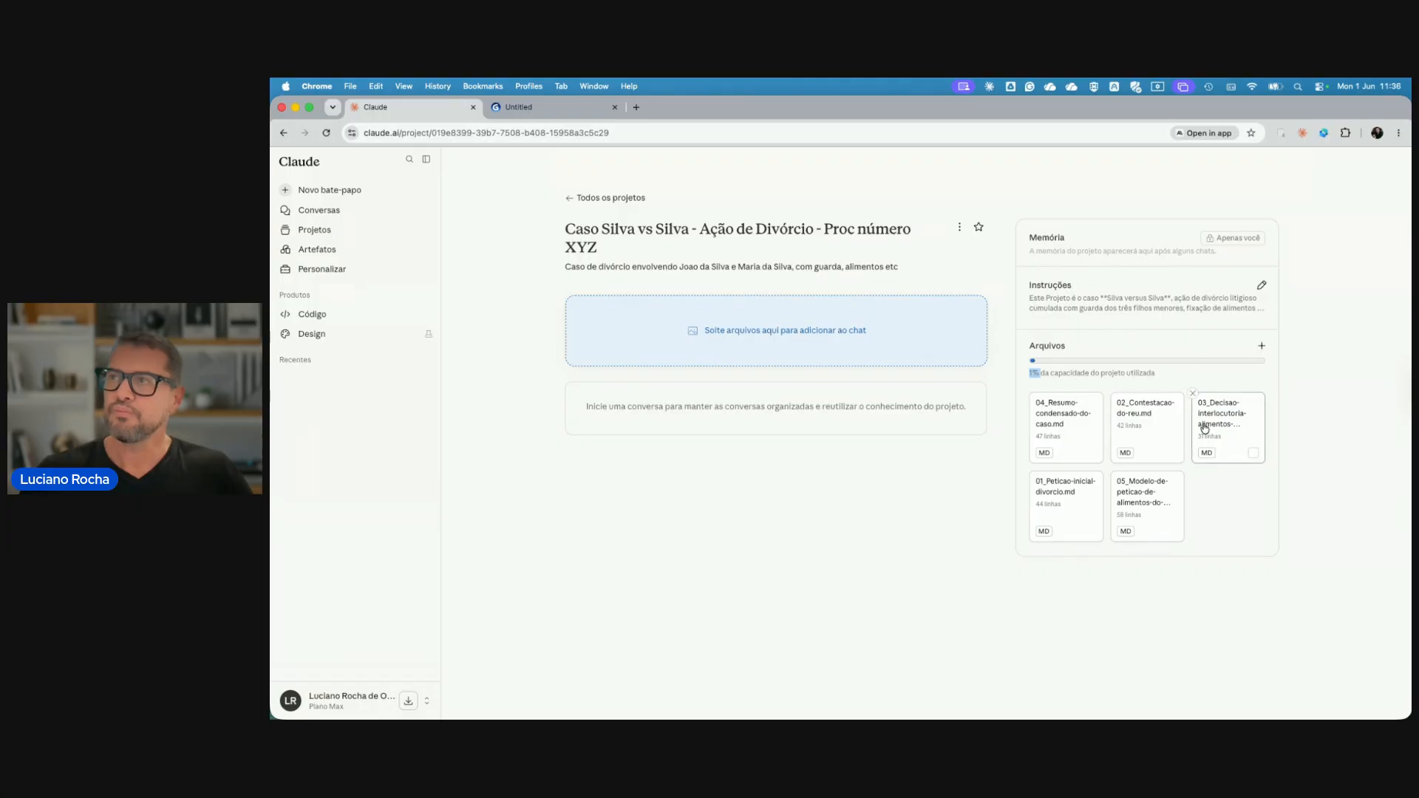
{"action": "left_click", "coordinate": [581, 112]}
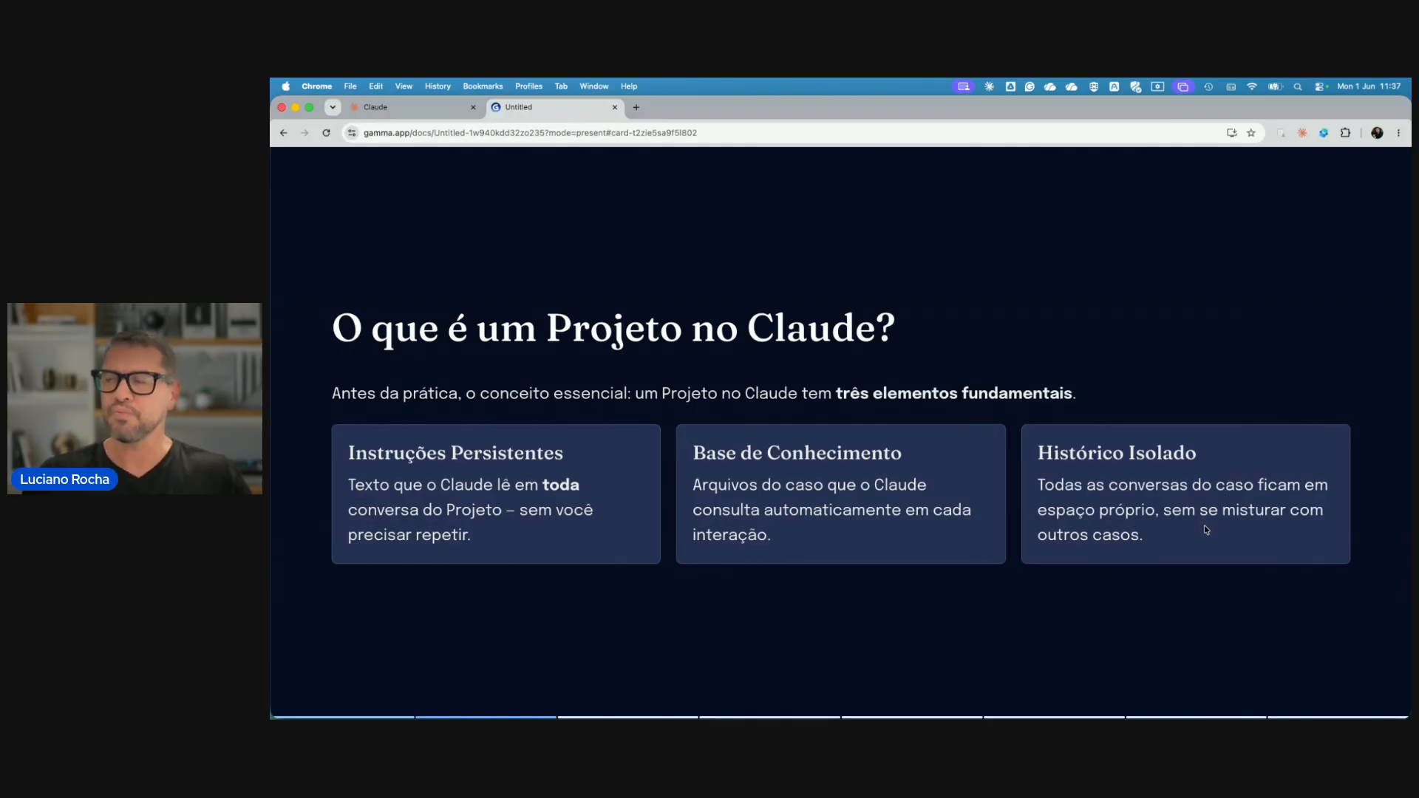
{"action": "mouse_move", "coordinate": [537, 178]}
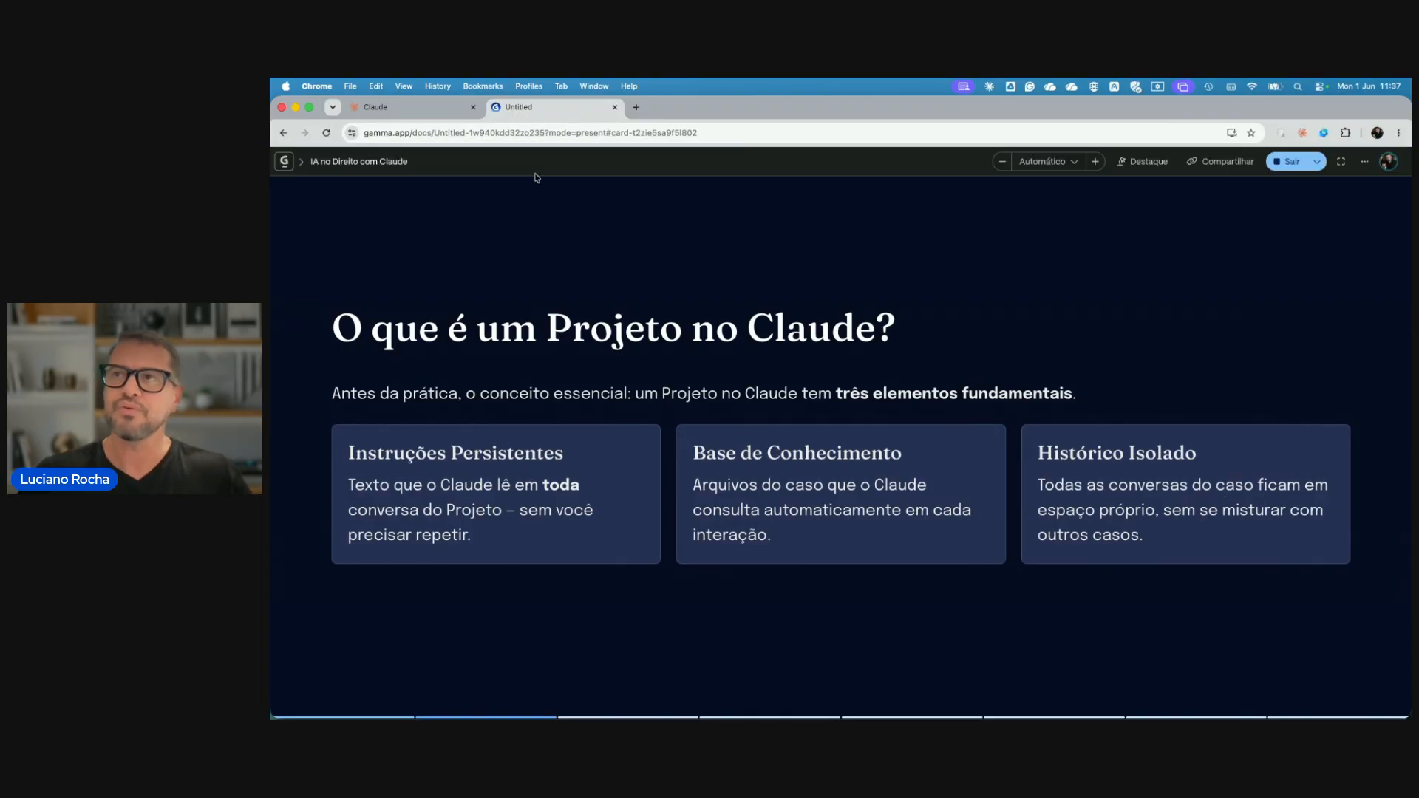
Switch back to Claude, view the list of all projects, and reopen the project "Caso Silva vs Silva - Ação de Divórcio".
{"action": "left_click", "coordinate": [420, 109]}
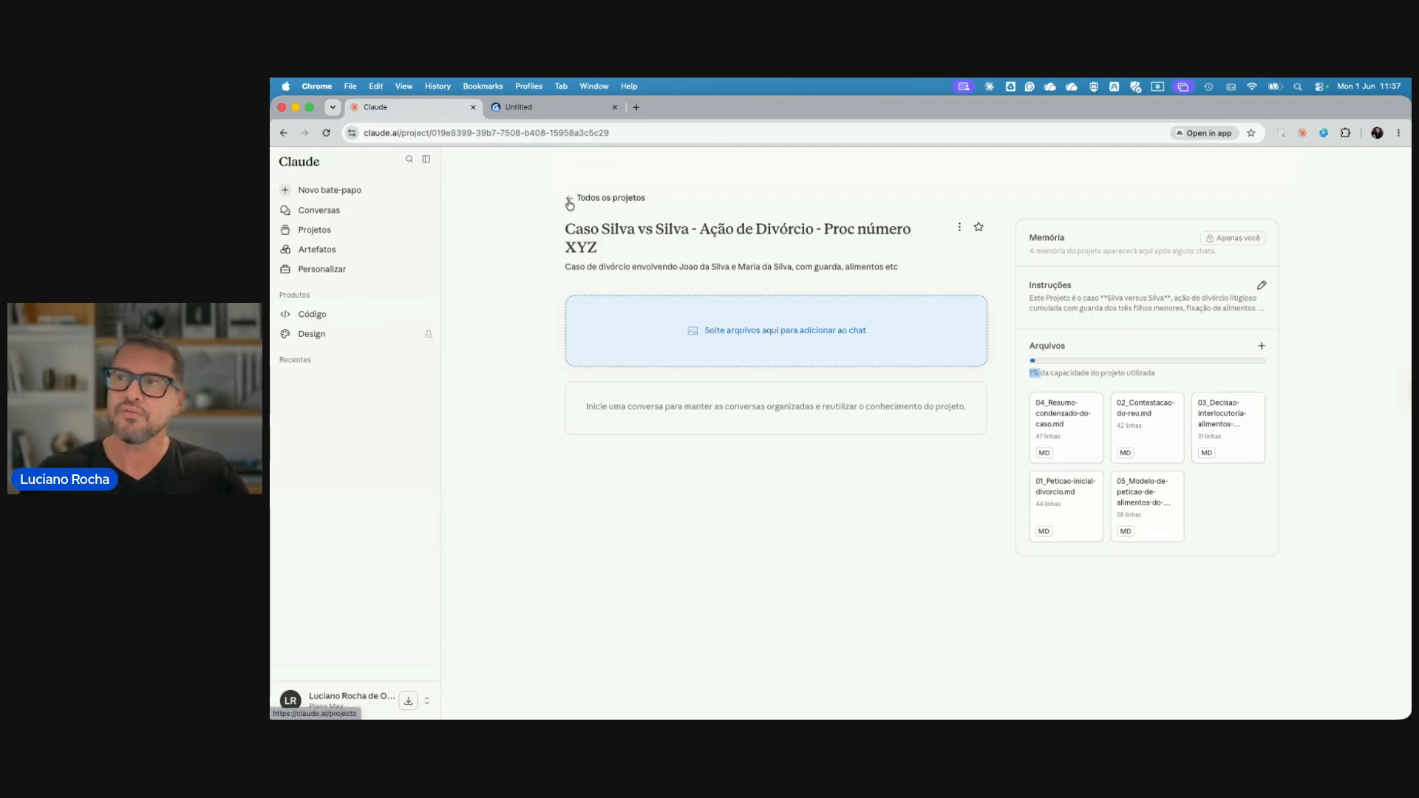
{"action": "left_click", "coordinate": [571, 200]}
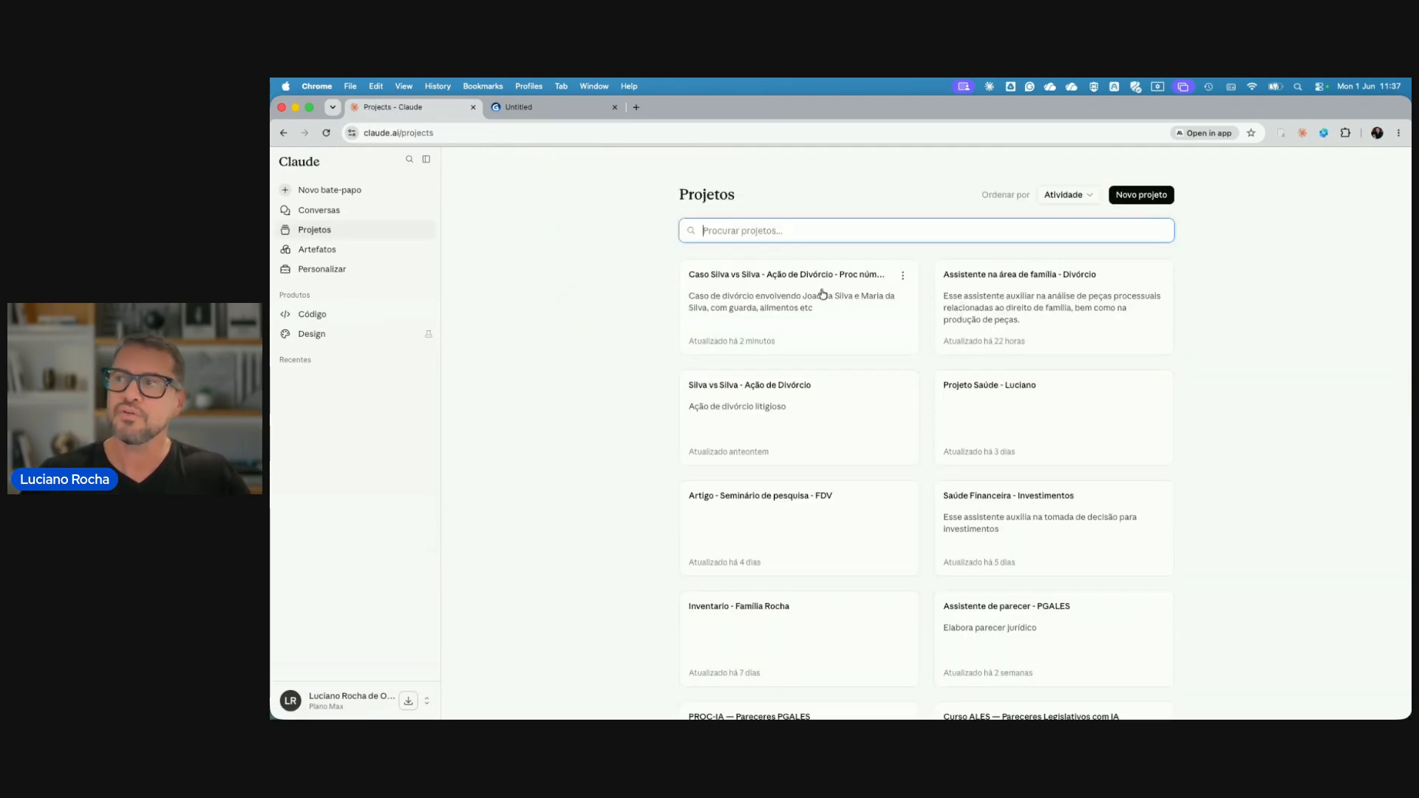
{"action": "left_click", "coordinate": [777, 292]}
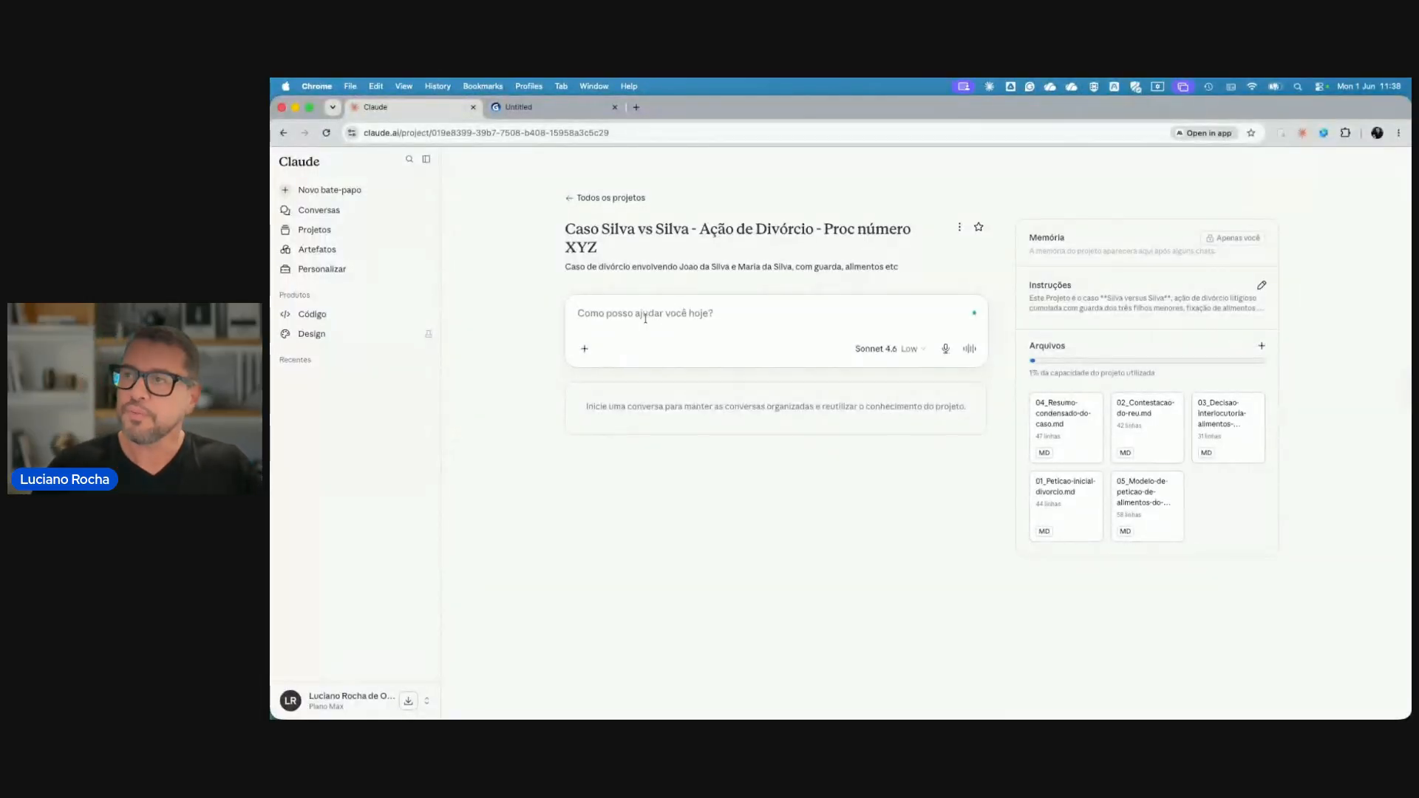
Ask Sonnet 4.6 to draft a petition increasing the provisional alimony, citing signs of the defendant's greater economic capacity and using the office's model as structural reference.
{"action": "type", "text": "Minute uma petição requerendo a majoração dos alimentos provisórios fixados em decisão interlocutória, considerando indícios de que a capacidade econômica do réu pode ser maior do que apurada inicialmente. Use o modelo do escritório como referência de estrutura."}
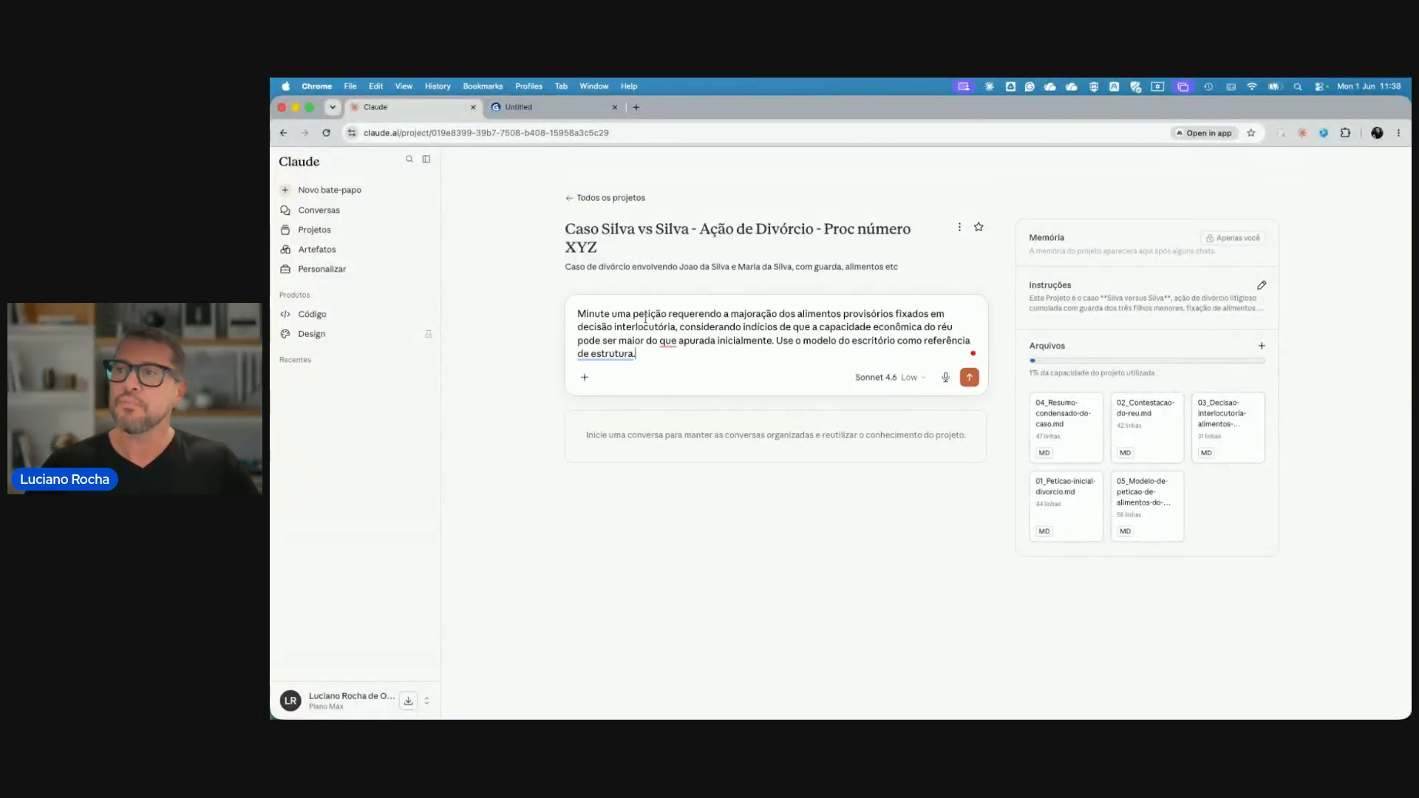
{"action": "mouse_move", "coordinate": [673, 337]}
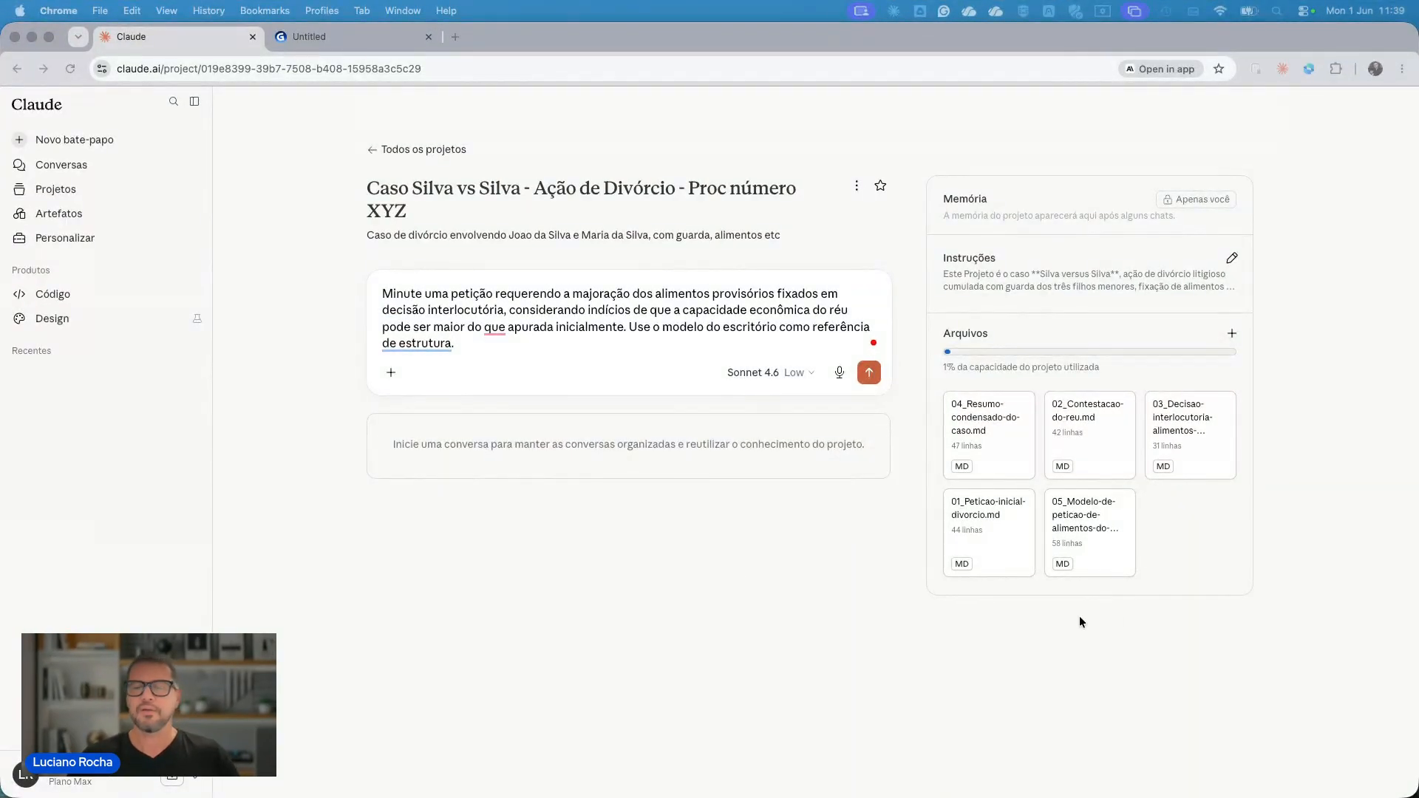
{"action": "left_click", "coordinate": [808, 375]}
{"action": "left_click", "coordinate": [808, 375]}
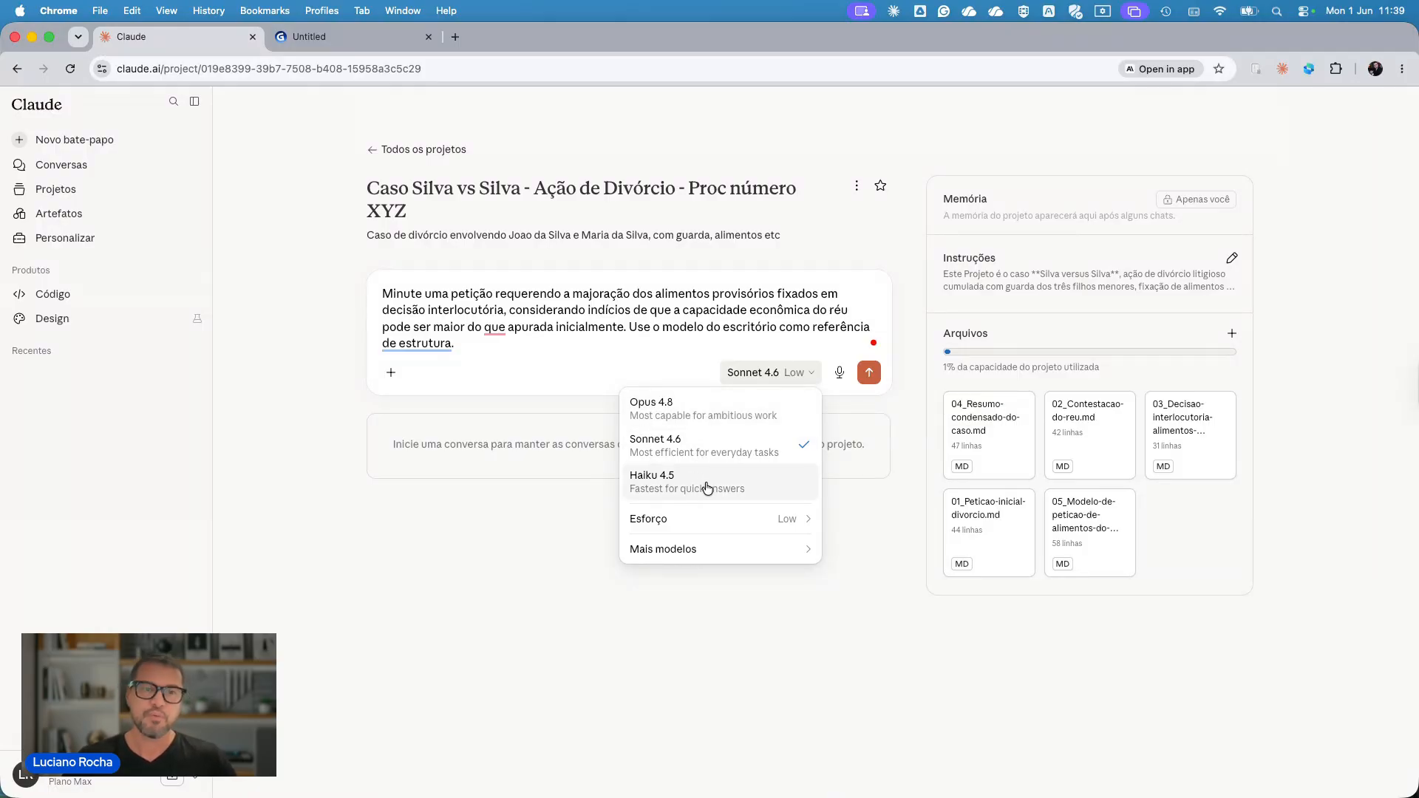
{"action": "left_click", "coordinate": [700, 444]}
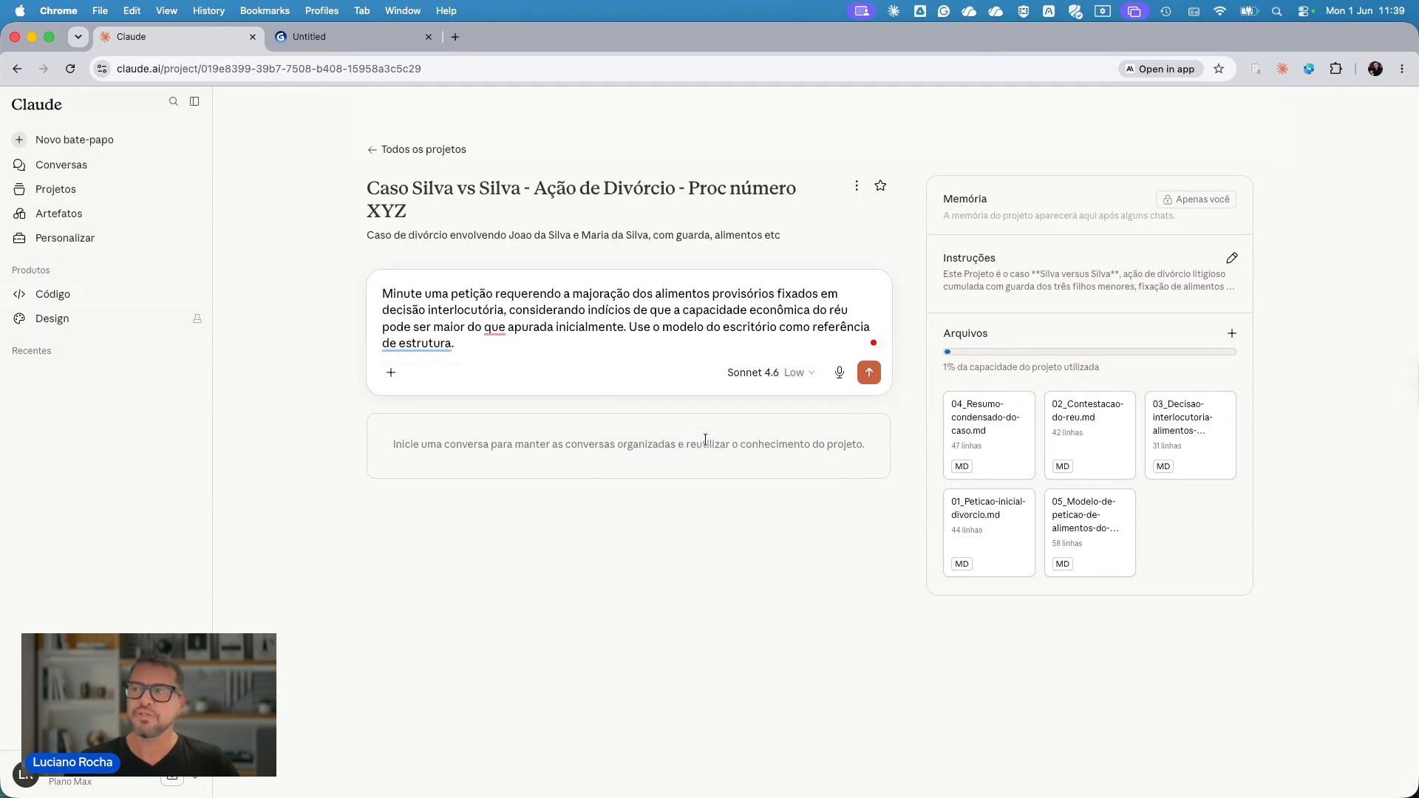
{"action": "left_click", "coordinate": [870, 373]}
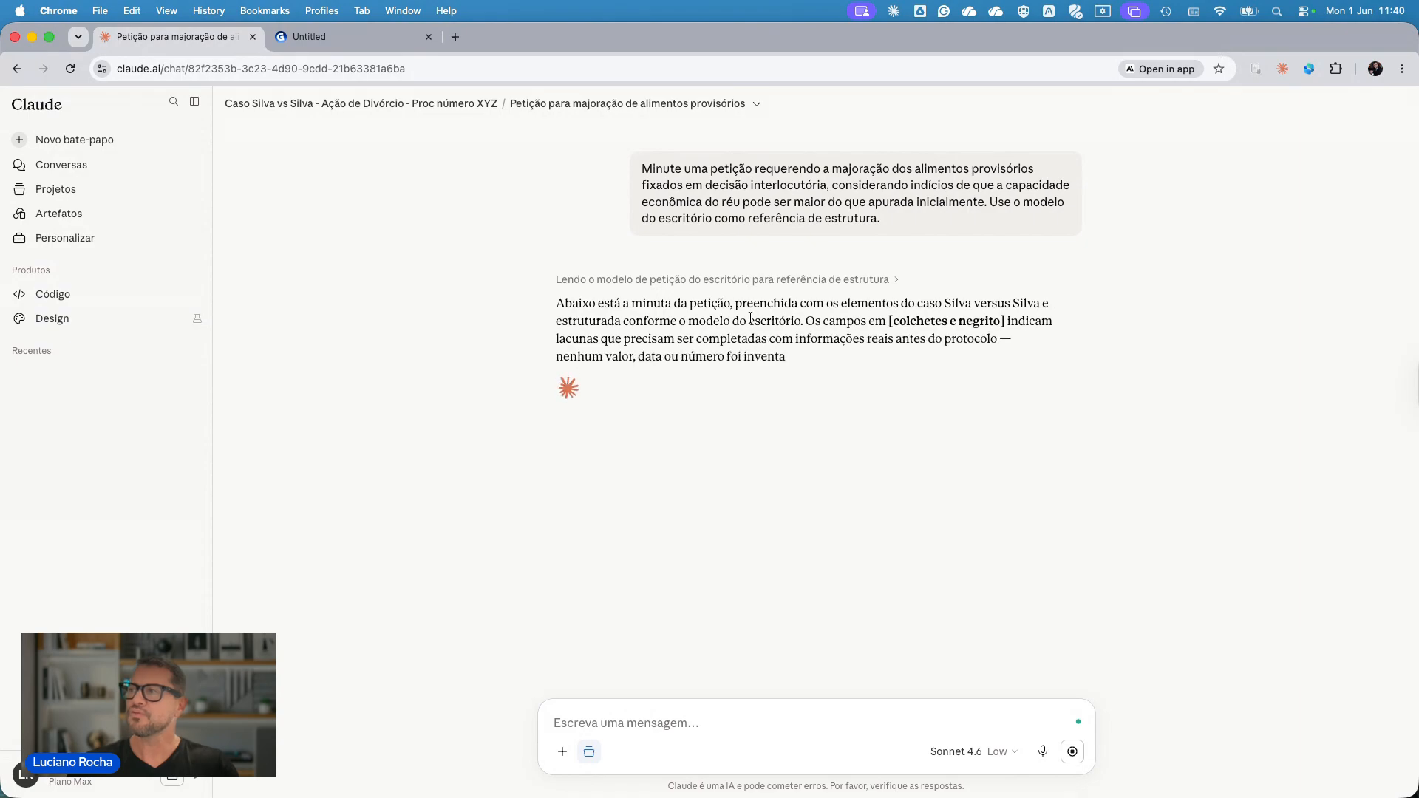
Examine the draft's introduction and heading, including the note on bracketed bold fields and the case number placeholder.
{"action": "left_click_drag", "start_coordinate": [888, 320], "coordinate": [1004, 321]}
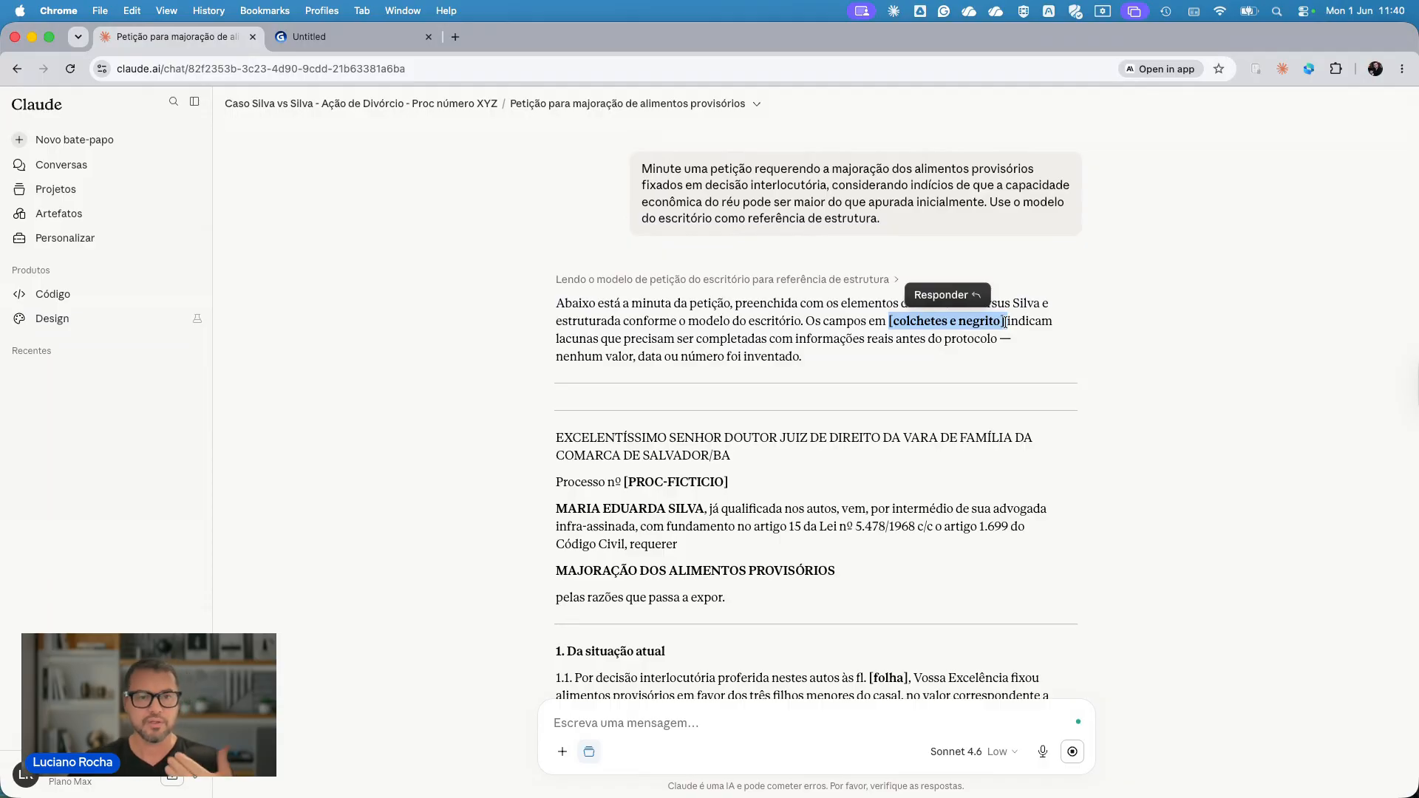
{"action": "scroll", "coordinate": [829, 454], "scroll_direction": "down", "scroll_amount": 3}
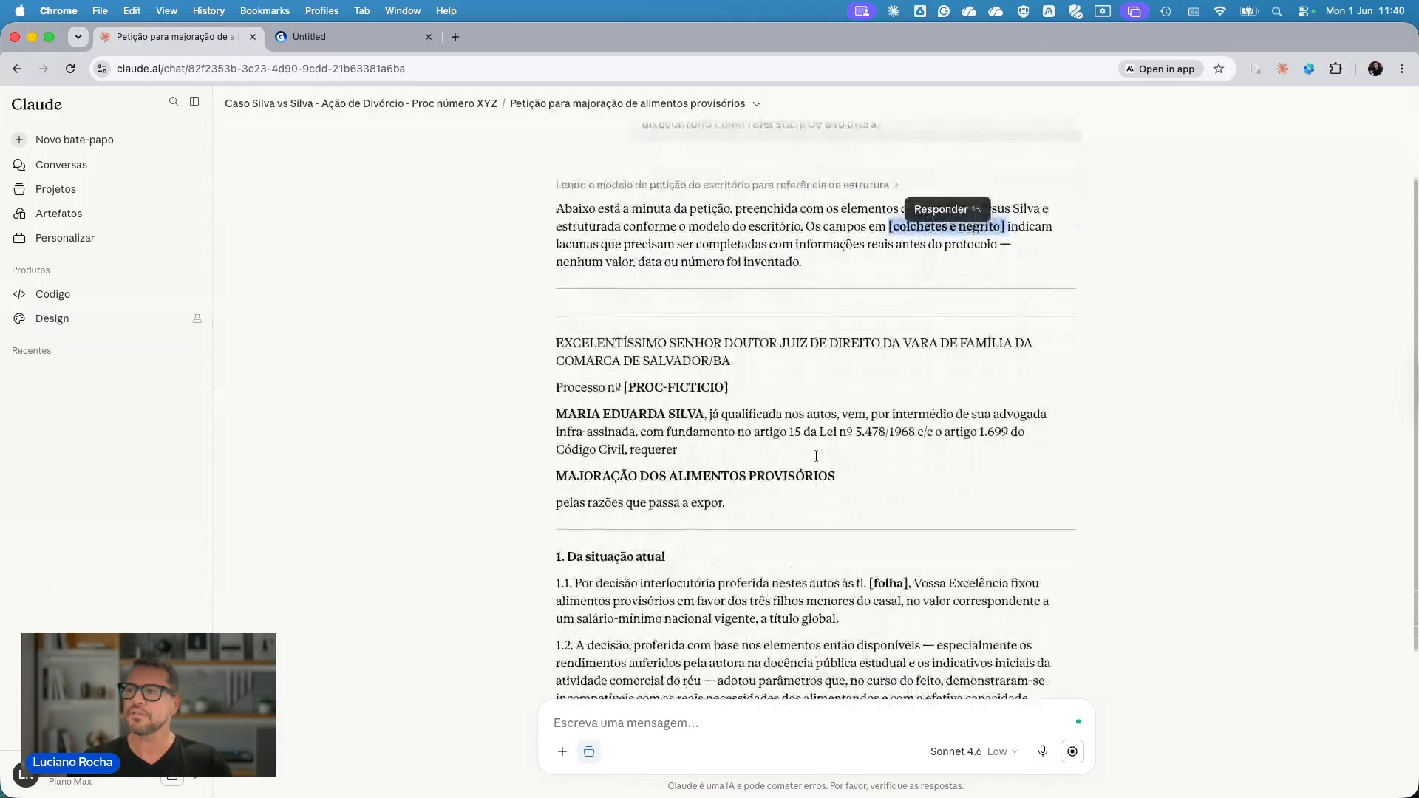
{"action": "left_click_drag", "start_coordinate": [743, 322], "coordinate": [623, 323]}
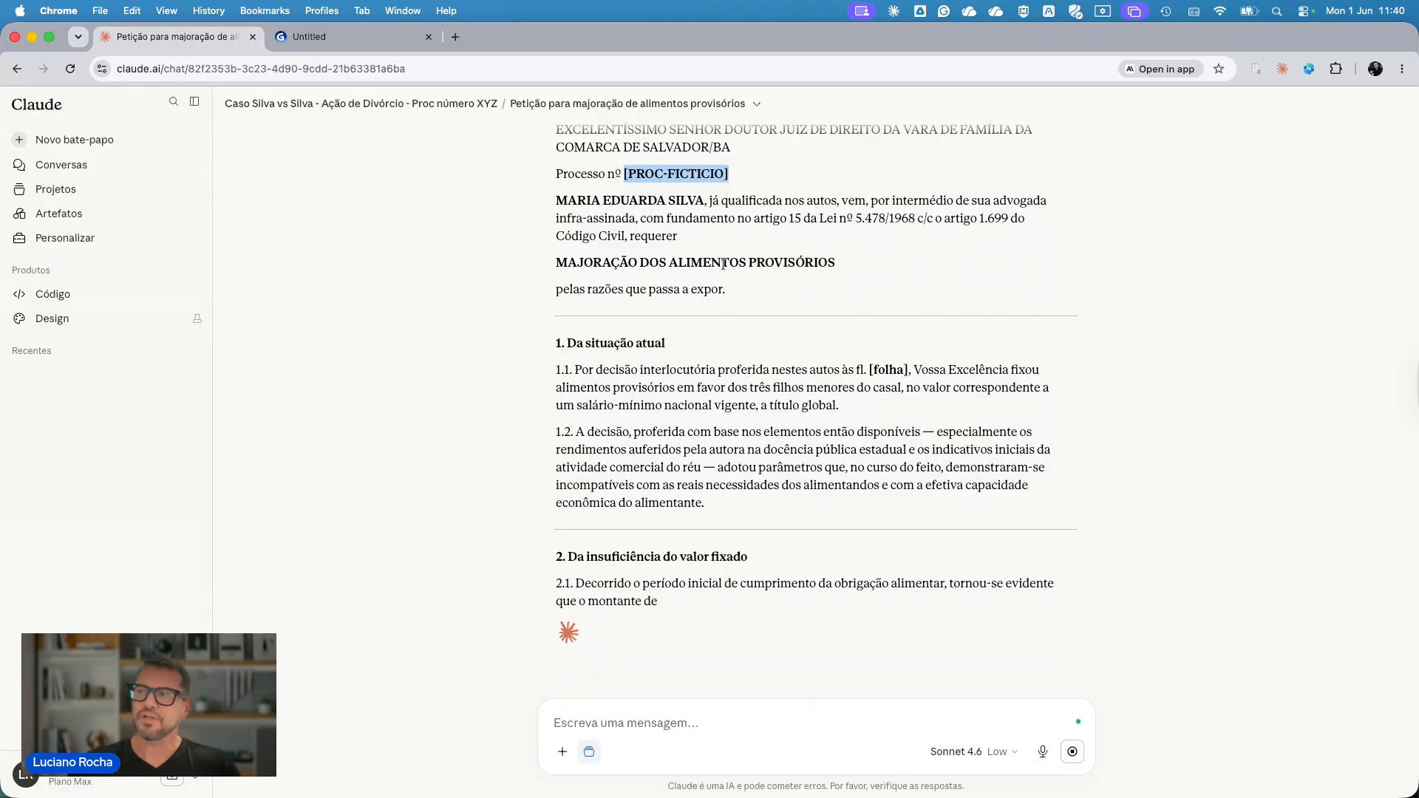
{"action": "scroll", "coordinate": [788, 279], "scroll_direction": "up", "scroll_amount": 5}
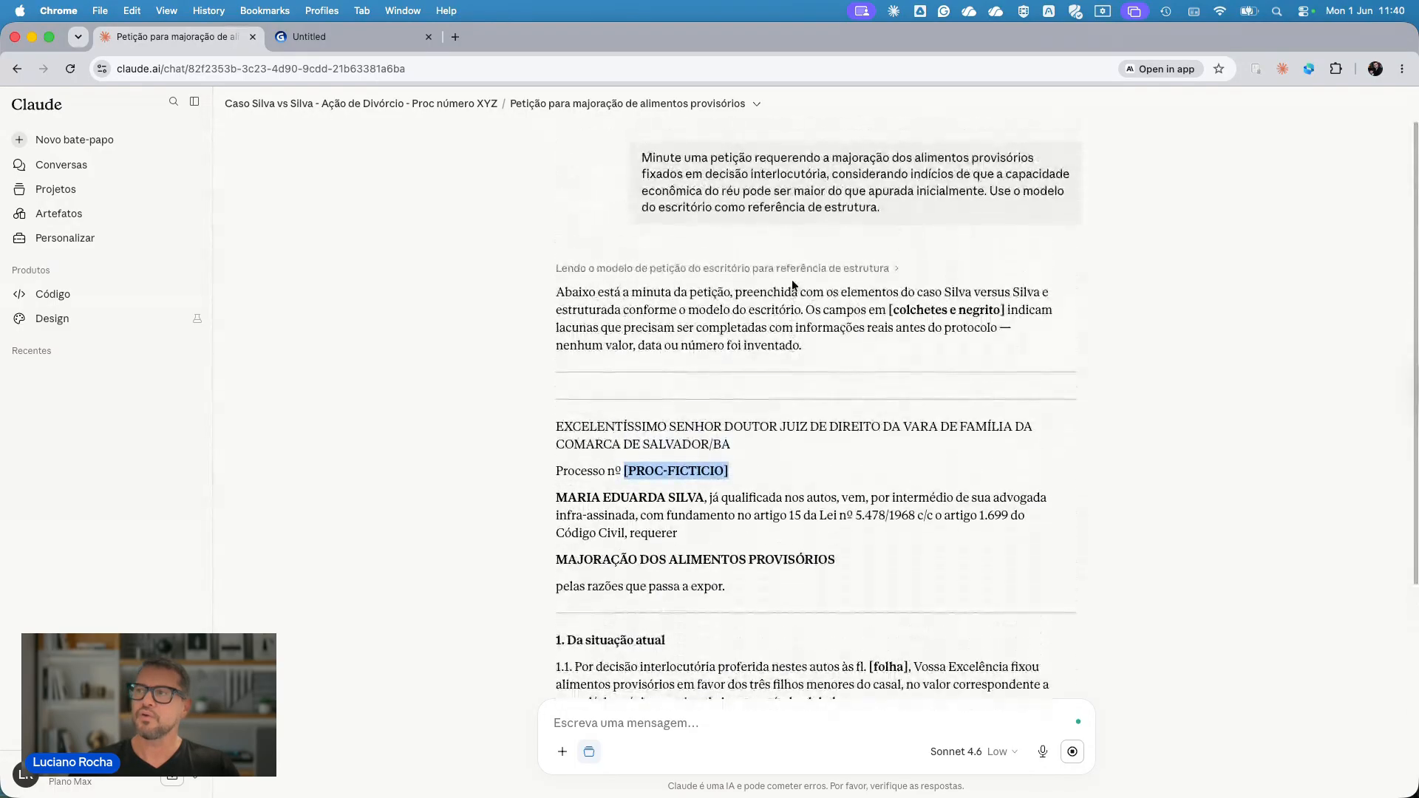
{"action": "scroll", "coordinate": [747, 384], "scroll_direction": "down", "scroll_amount": 5}
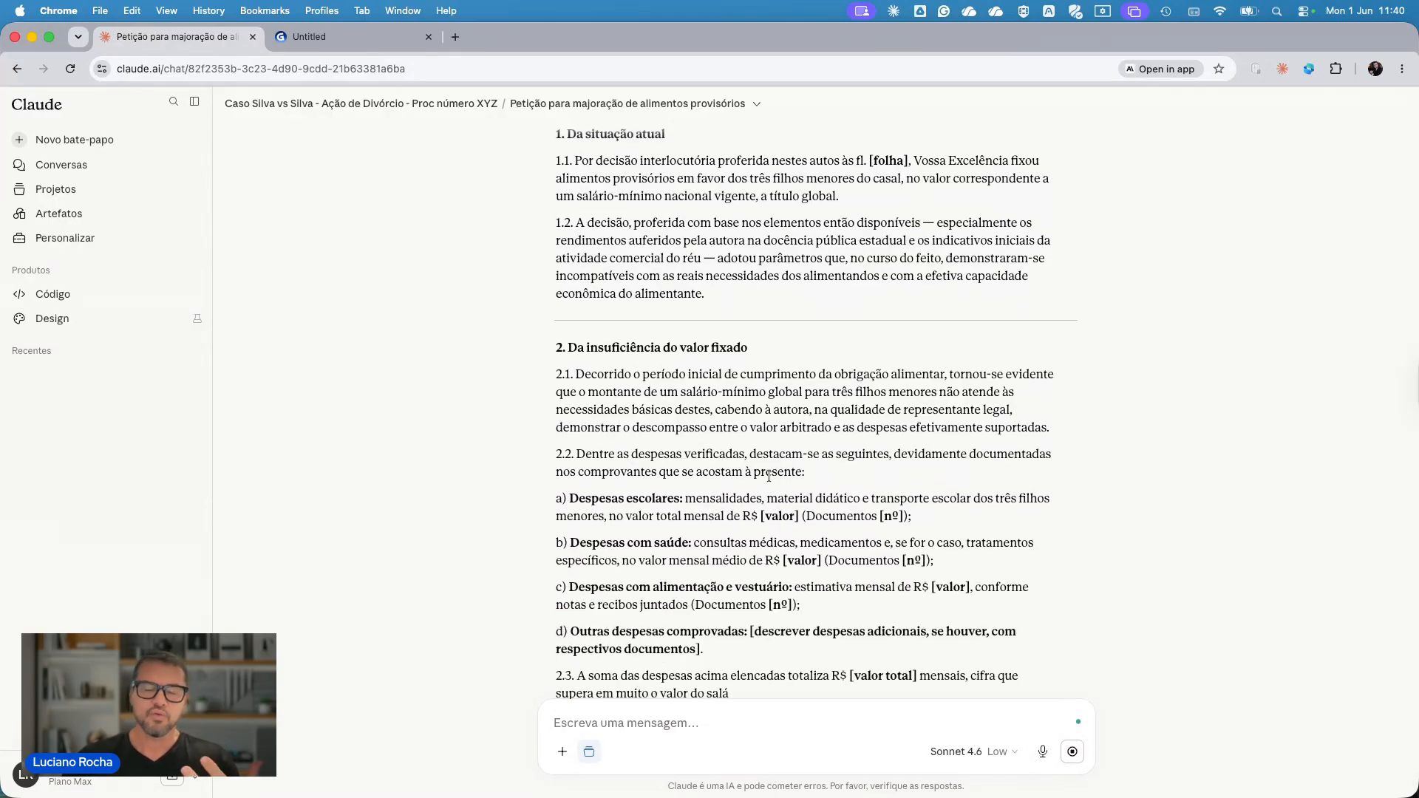
Read the petition from section 2 on the insufficient amount through the requests to "Pontos de atenção antes do protocolo".
{"action": "scroll", "coordinate": [761, 488], "scroll_direction": "down", "scroll_amount": 3}
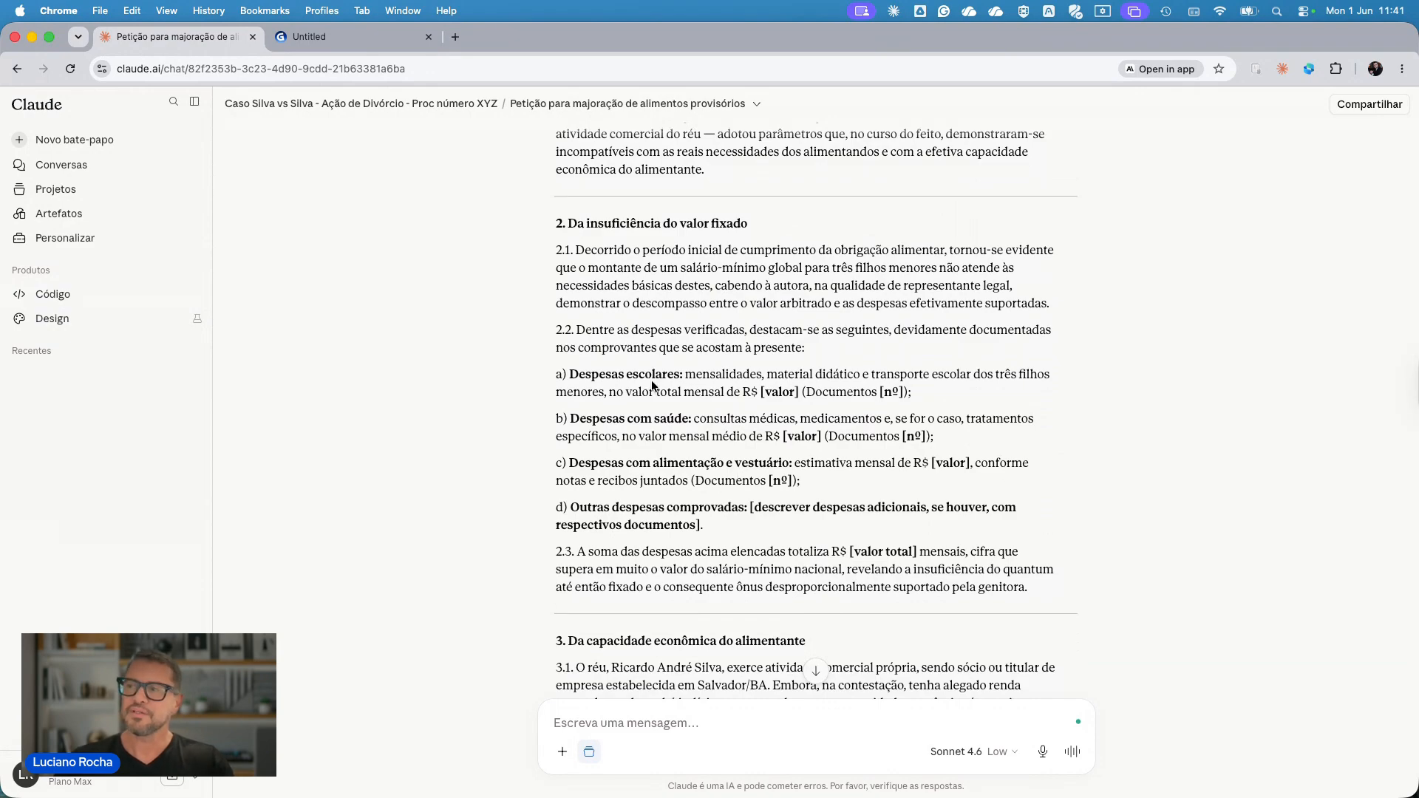
{"action": "scroll", "coordinate": [669, 418], "scroll_direction": "down", "scroll_amount": 4}
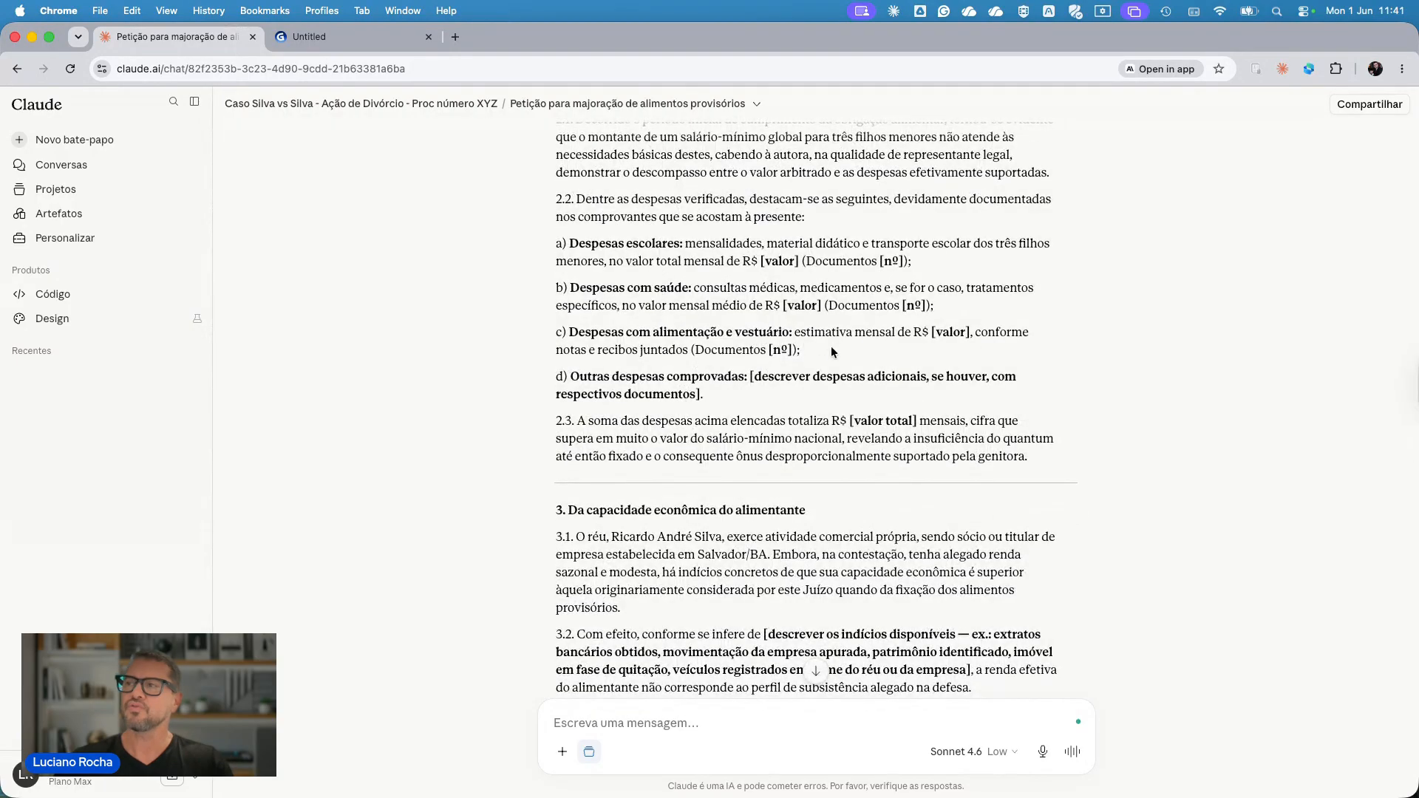
{"action": "scroll", "coordinate": [743, 388], "scroll_direction": "down", "scroll_amount": 7}
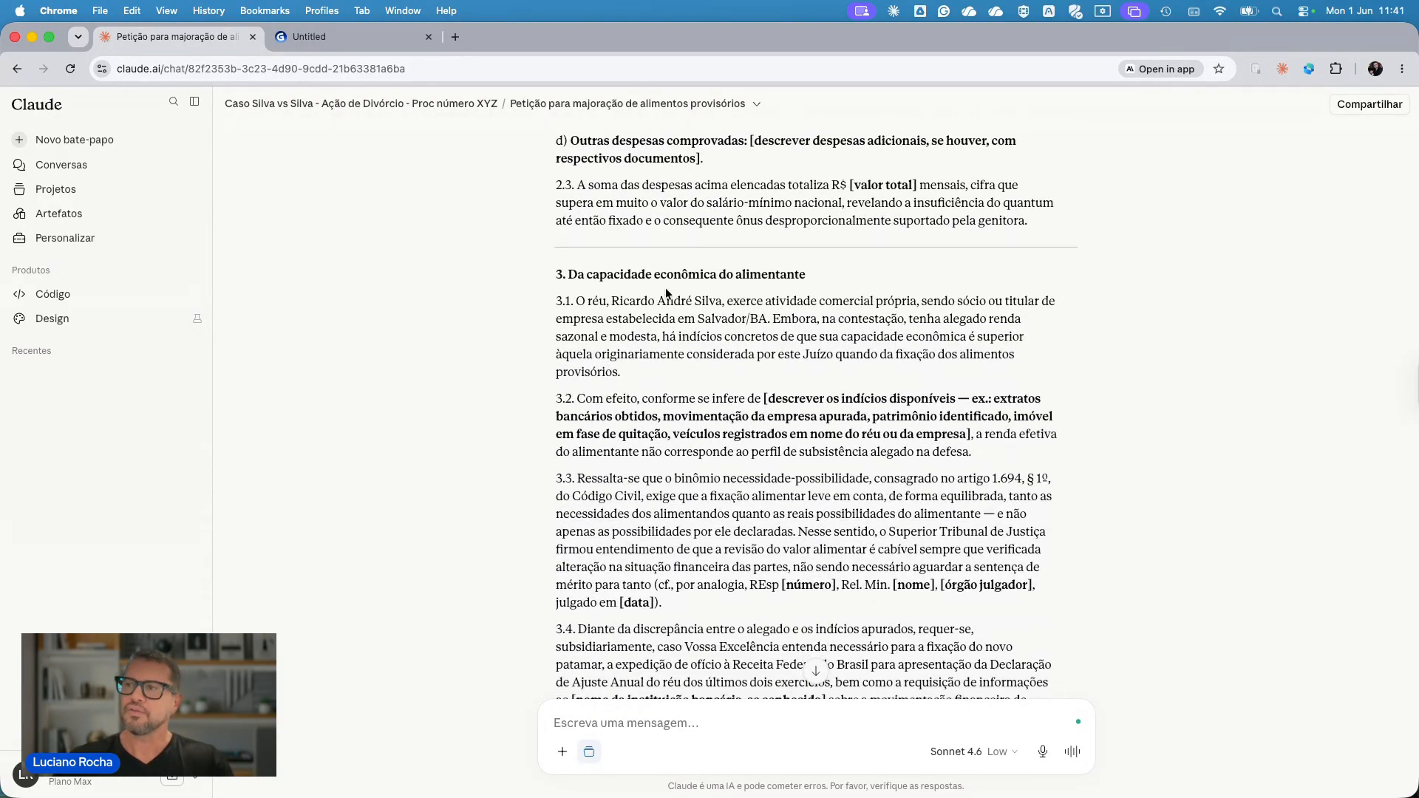
{"action": "scroll", "coordinate": [774, 295], "scroll_direction": "down", "scroll_amount": 12}
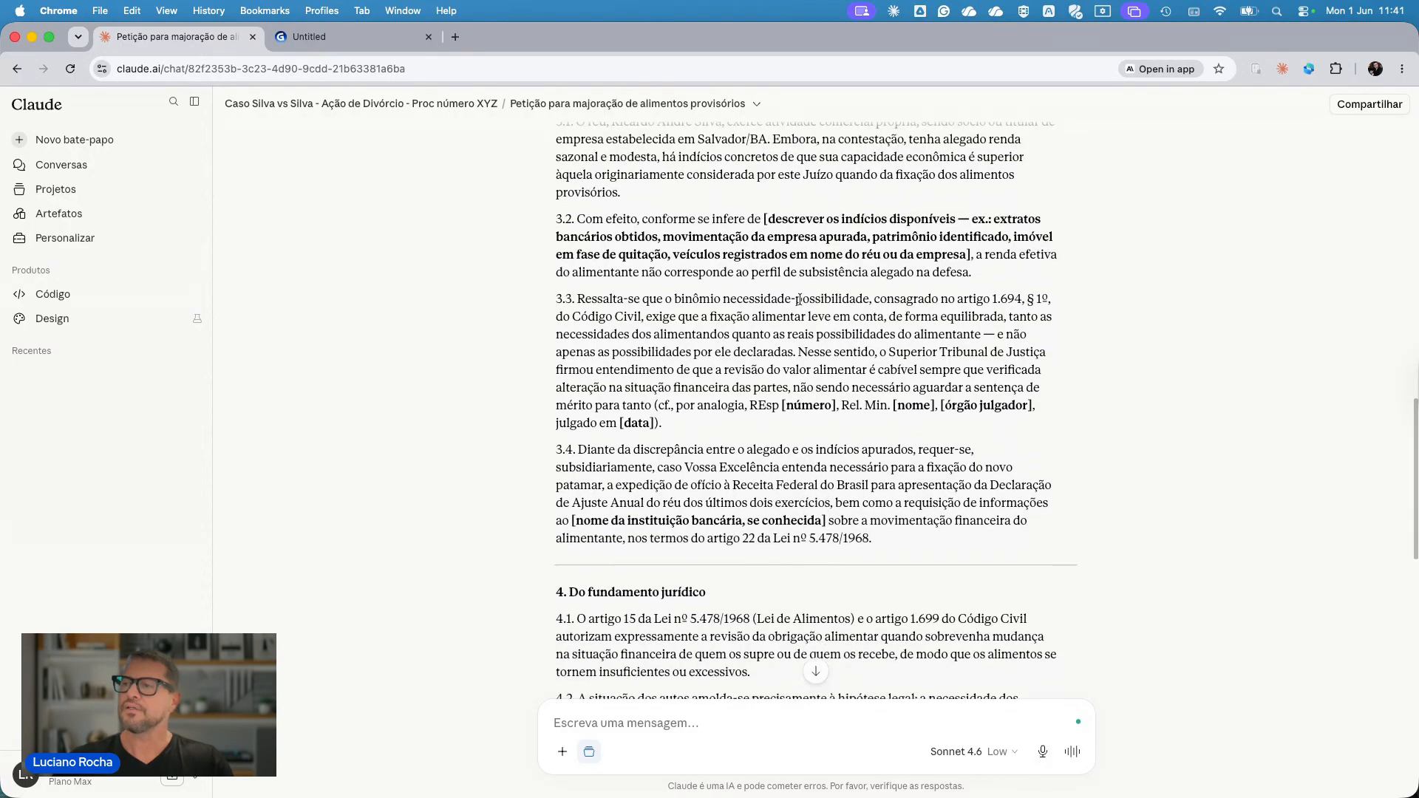
{"action": "scroll", "coordinate": [800, 299], "scroll_direction": "down", "scroll_amount": 4}
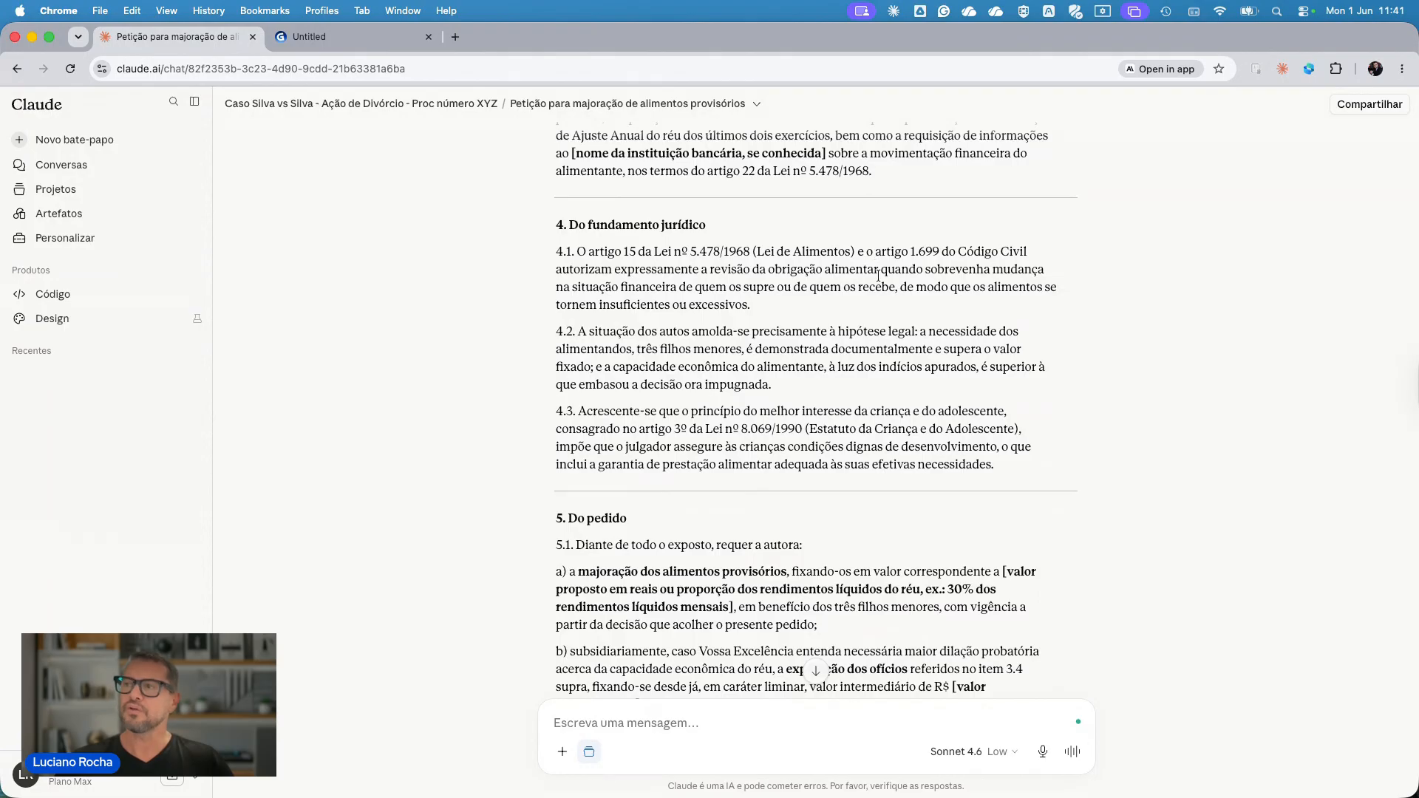
{"action": "scroll", "coordinate": [802, 396], "scroll_direction": "down", "scroll_amount": 12}
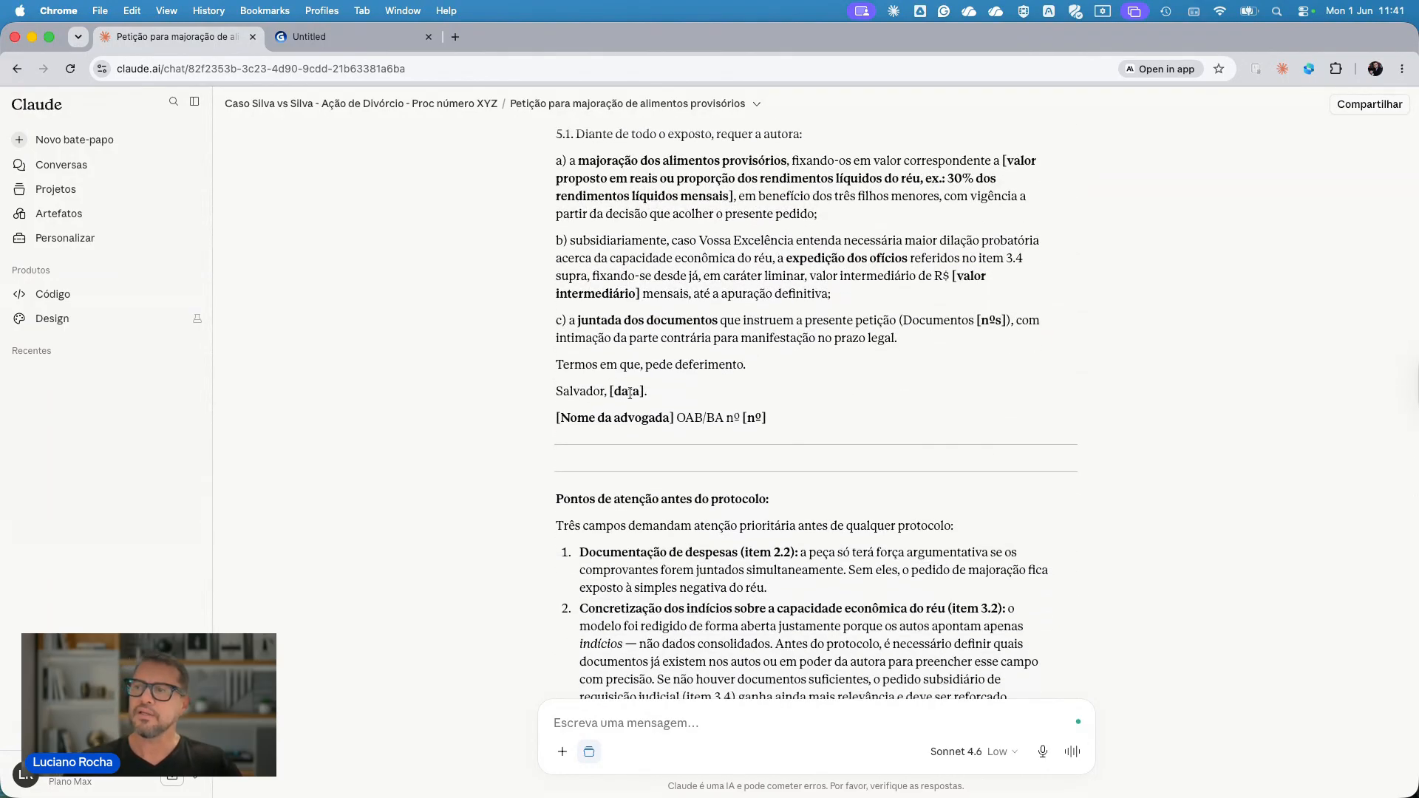
{"action": "scroll", "coordinate": [769, 422], "scroll_direction": "down", "scroll_amount": 4}
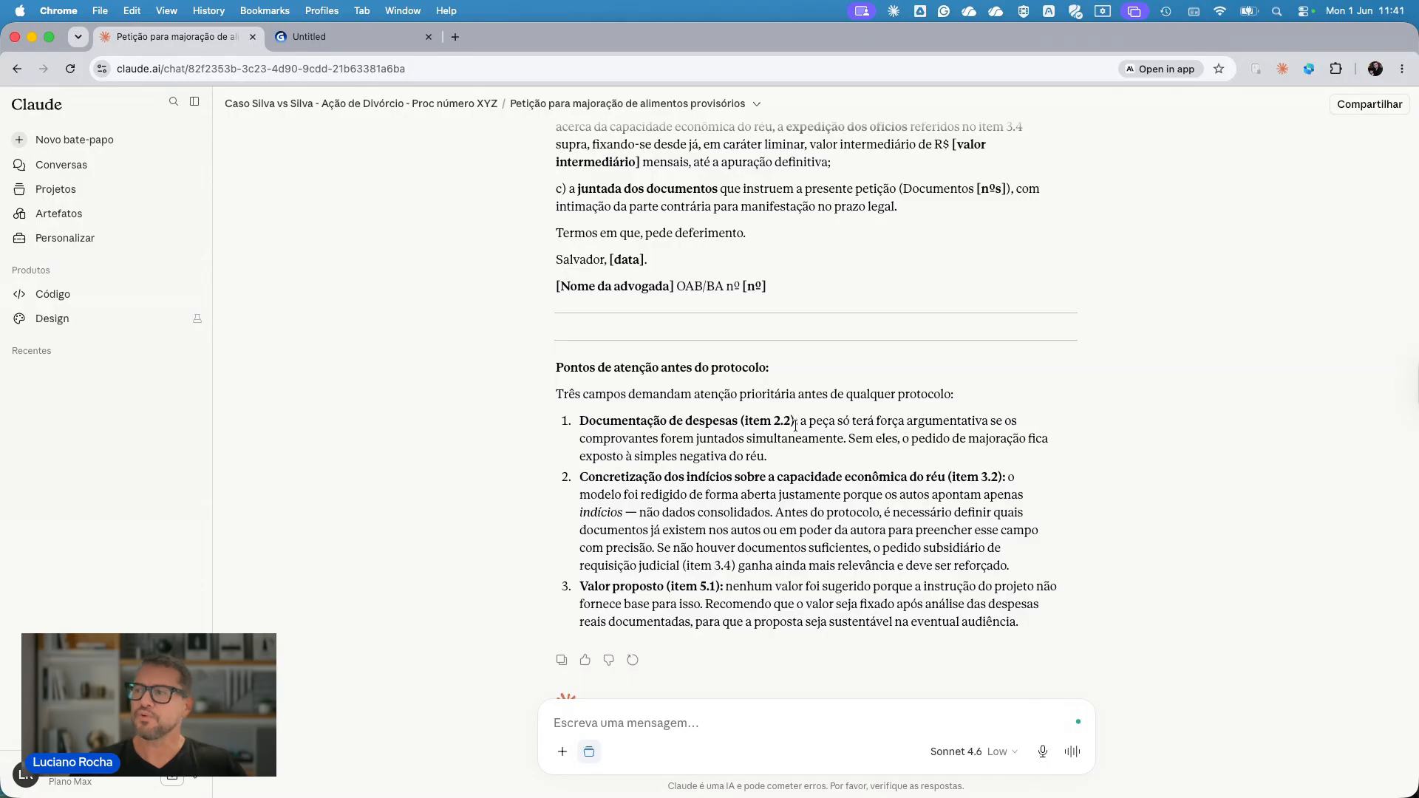
{"action": "scroll", "coordinate": [813, 446], "scroll_direction": "down", "scroll_amount": 1}
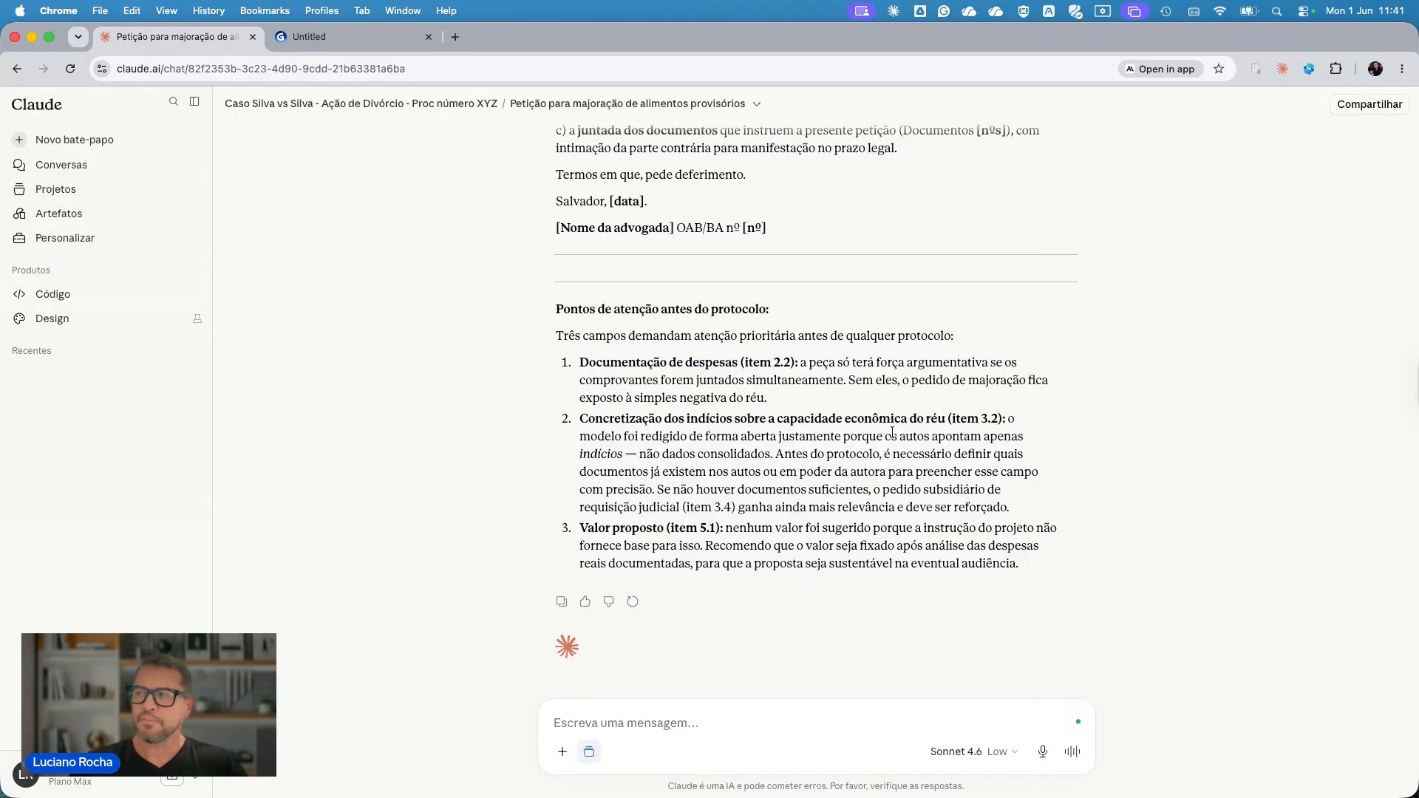
Compare the points of attention with the placeholders in item 3.2 and the requests in section 5 of the petition.
{"action": "scroll", "coordinate": [943, 419], "scroll_direction": "up", "scroll_amount": 15}
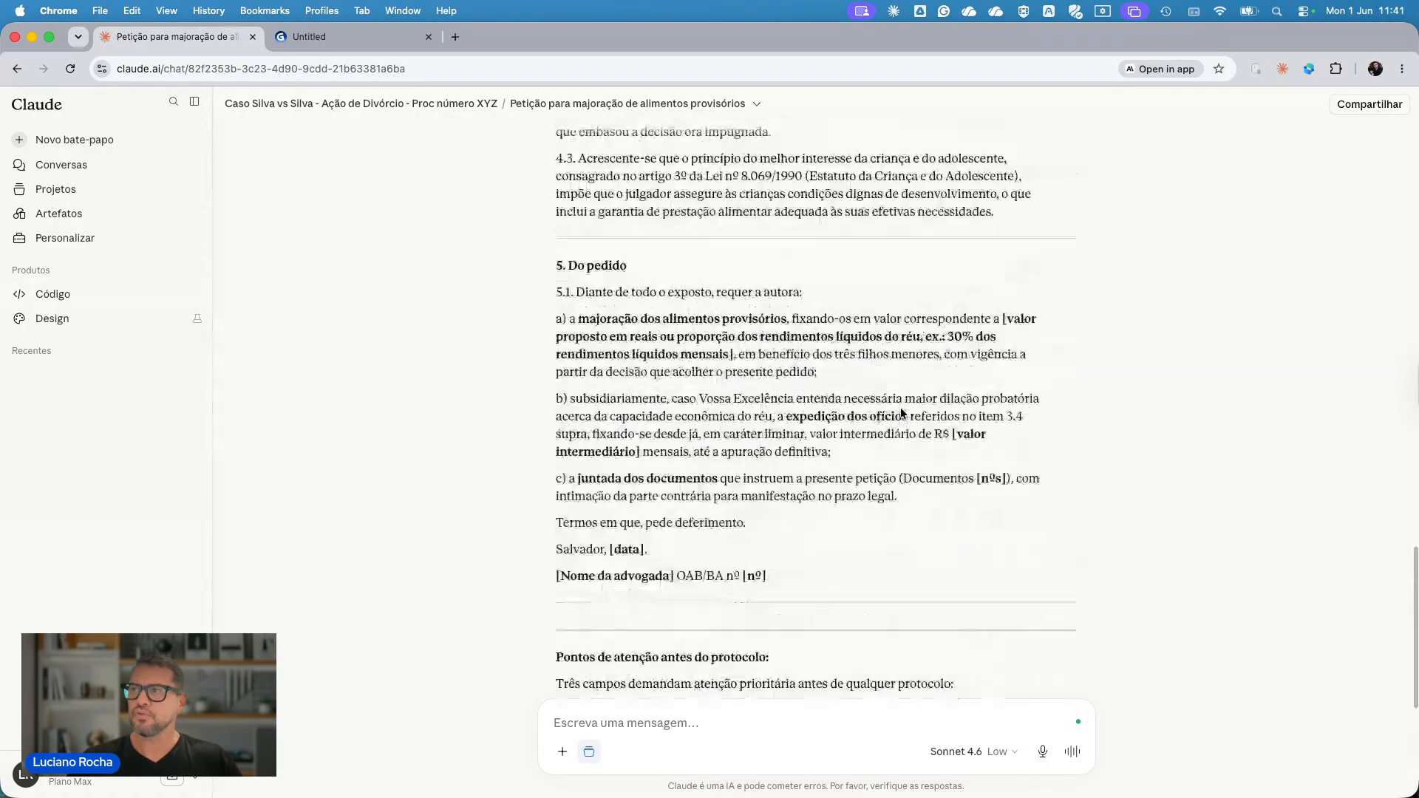
{"action": "scroll", "coordinate": [900, 407], "scroll_direction": "up", "scroll_amount": 1}
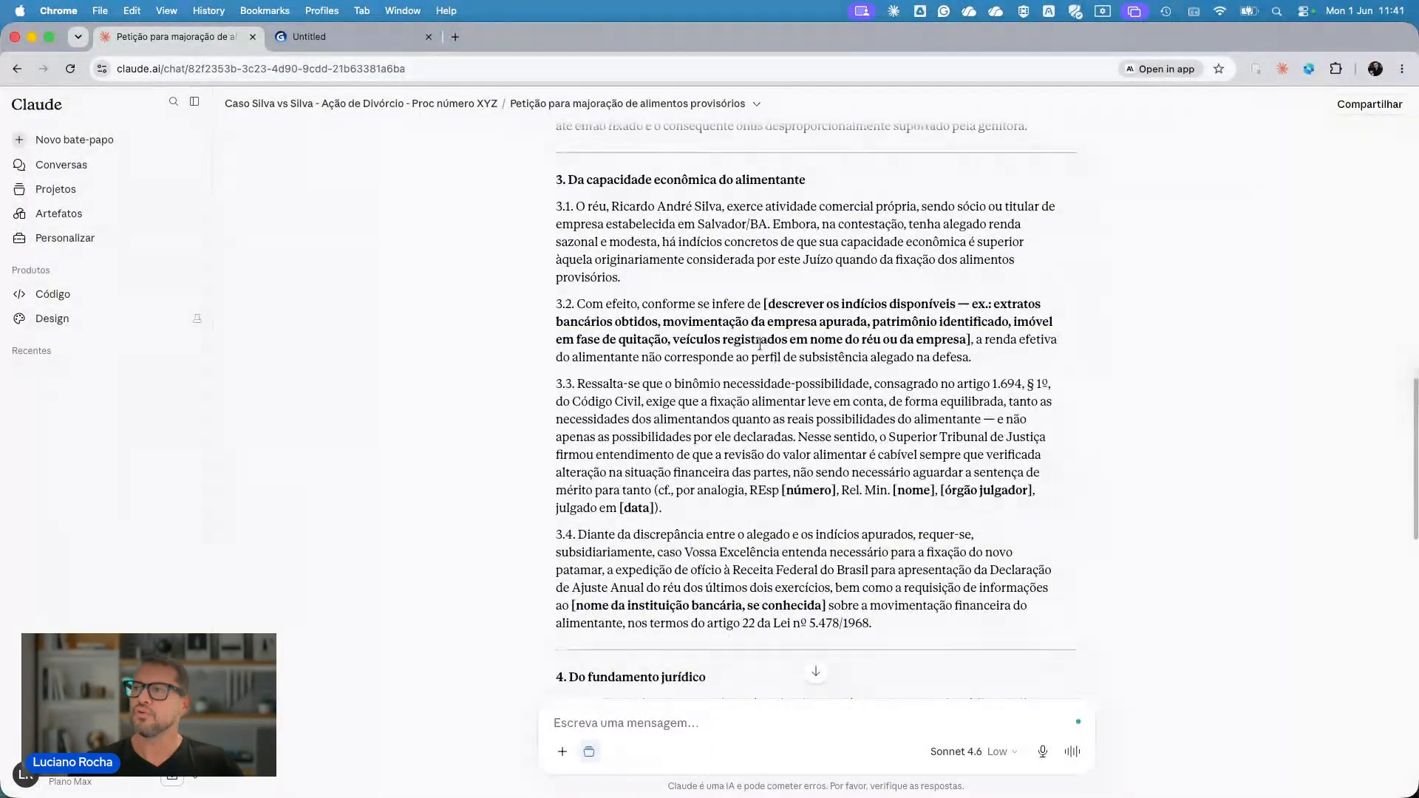
{"action": "triple_click", "coordinate": [704, 307]}
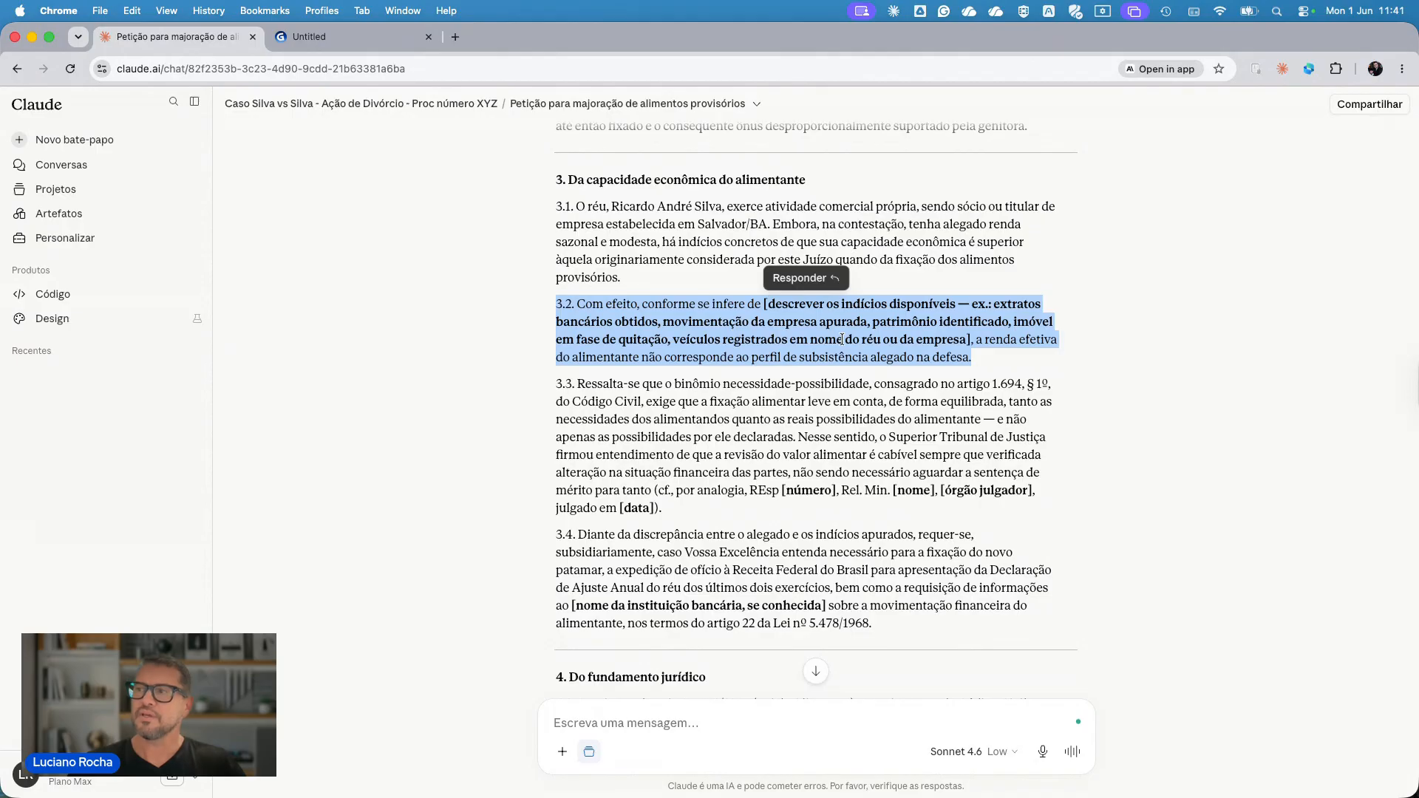
{"action": "scroll", "coordinate": [841, 340], "scroll_direction": "down", "scroll_amount": 20}
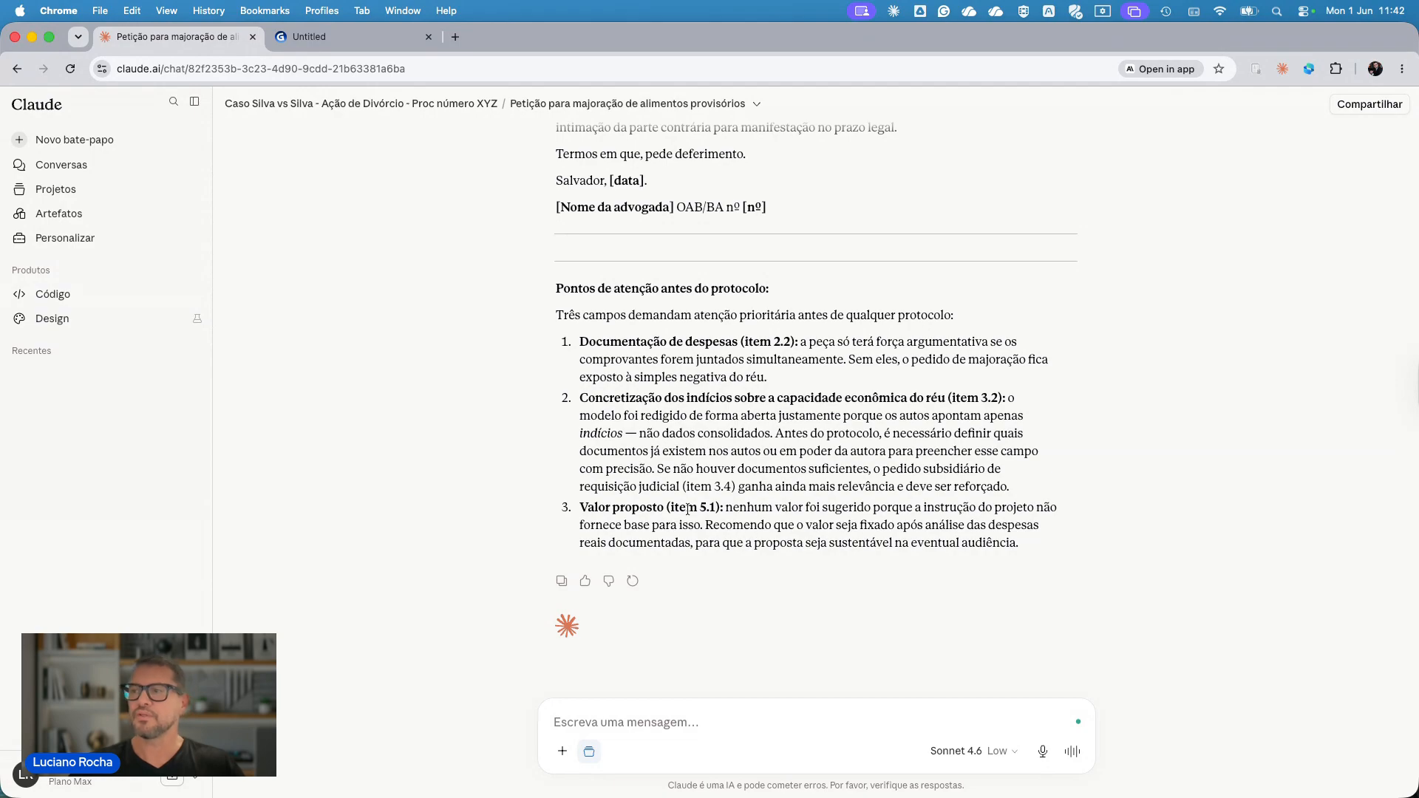
{"action": "scroll", "coordinate": [716, 494], "scroll_direction": "up", "scroll_amount": 5}
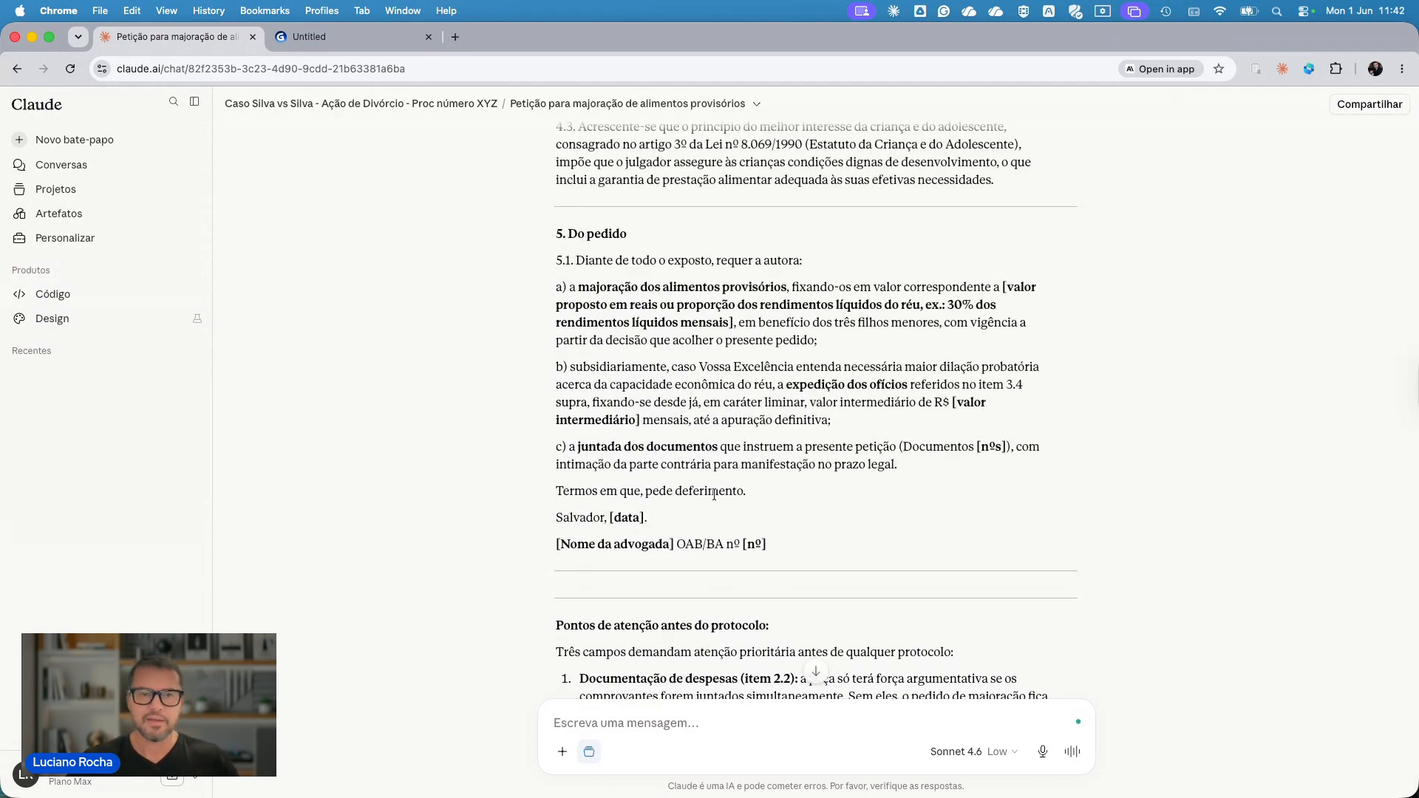
{"action": "scroll", "coordinate": [688, 422], "scroll_direction": "down", "scroll_amount": 5}
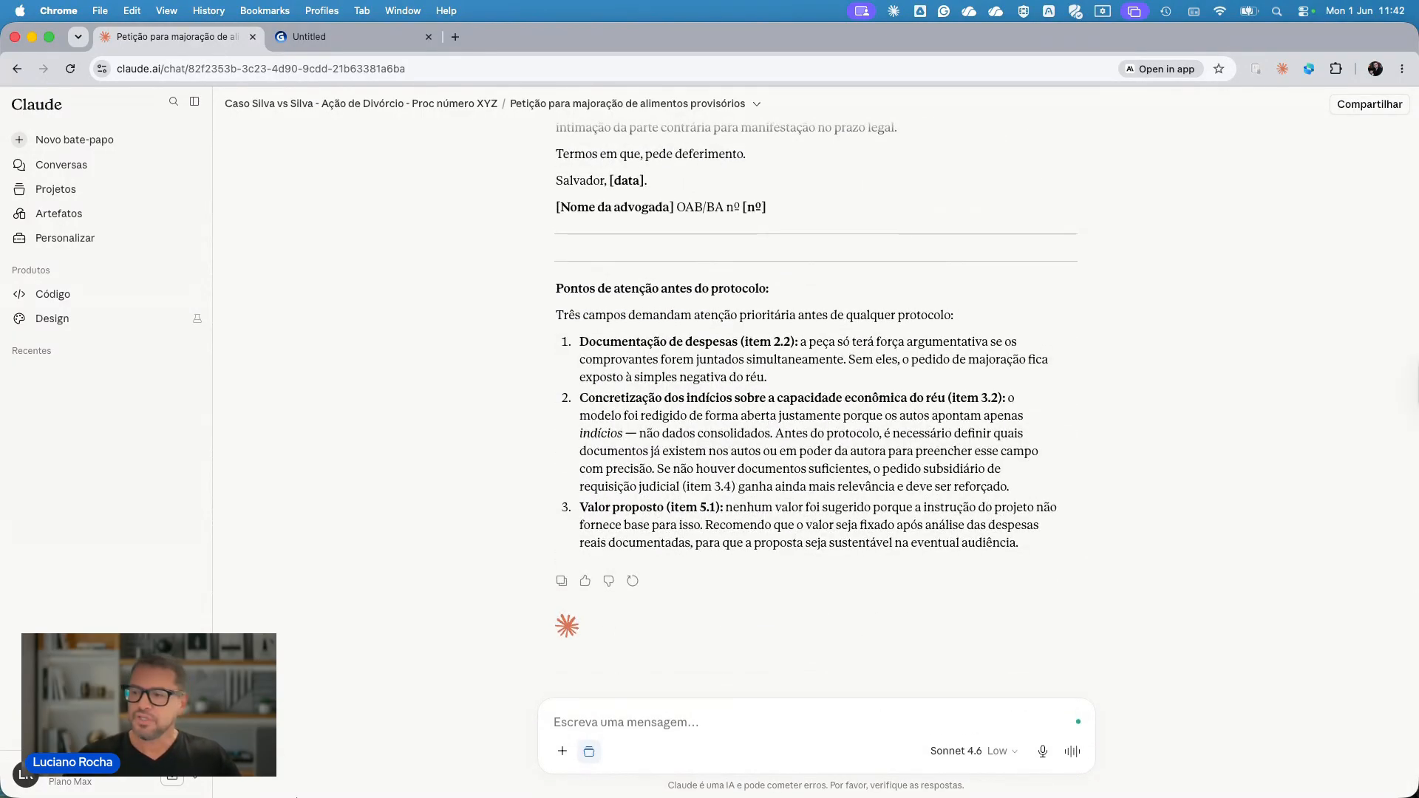
Apply the "Advocacia Institucional" writing style to the chat.
{"action": "left_click", "coordinate": [563, 752]}
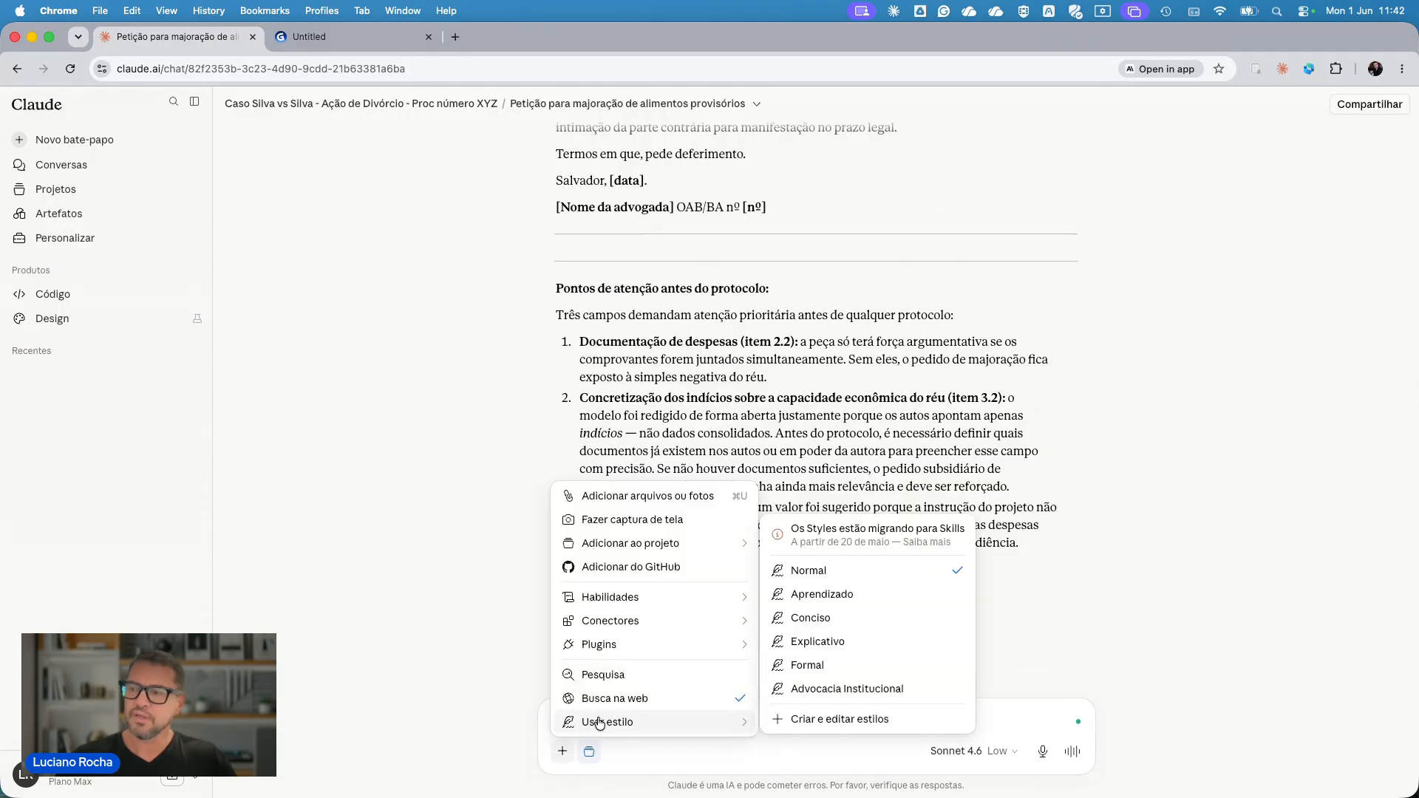
{"action": "mouse_move", "coordinate": [712, 727]}
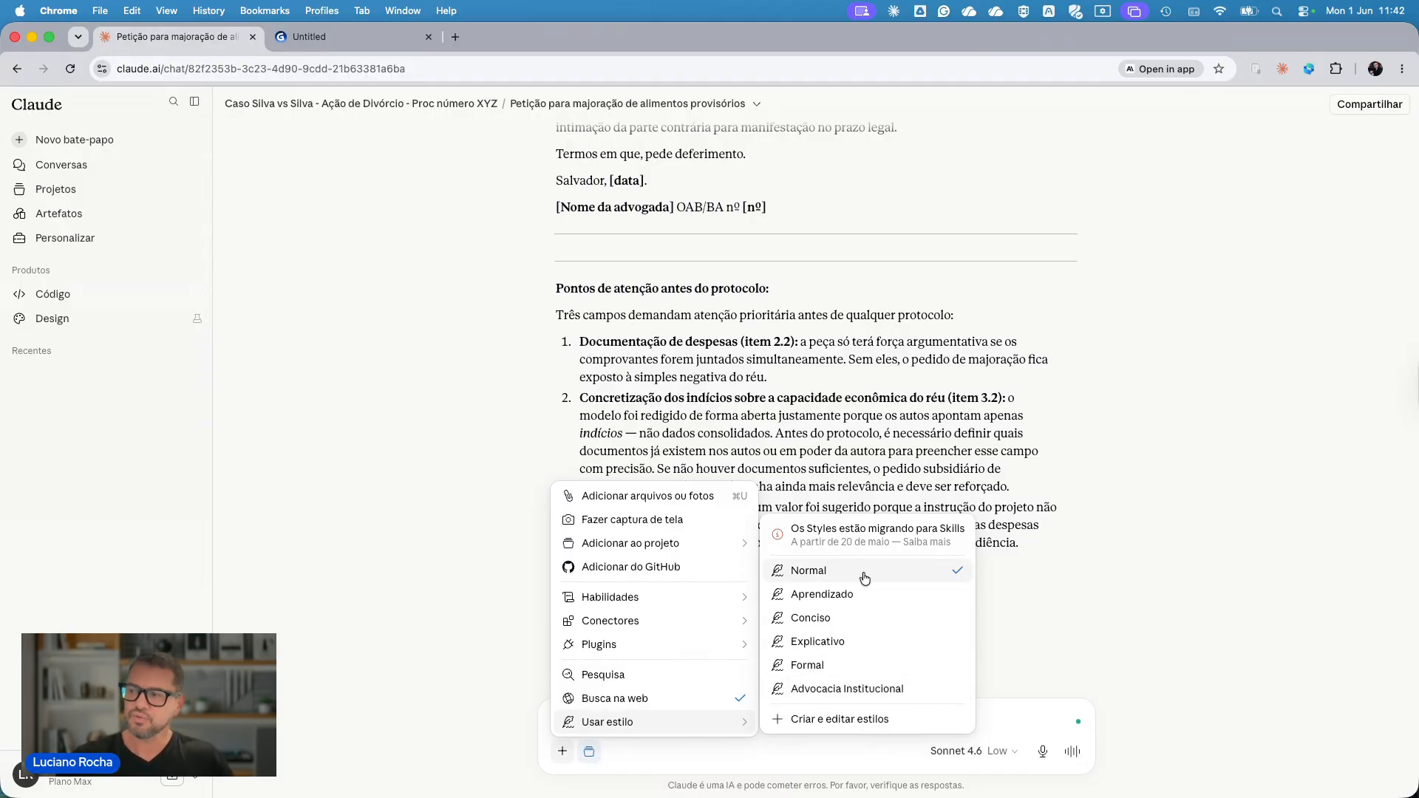
{"action": "left_click", "coordinate": [838, 692]}
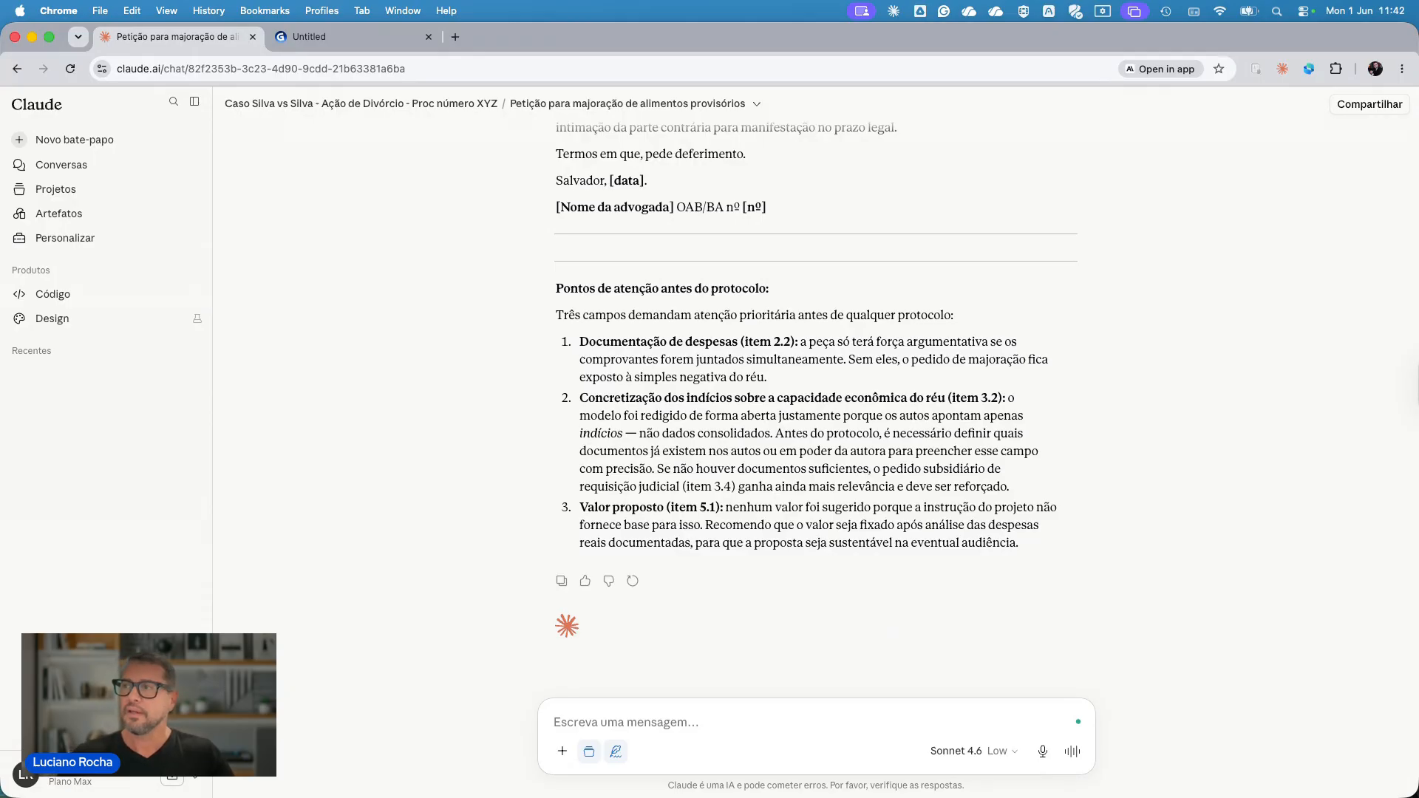
Return to the case project and start a new chat asking "Preciso entender qual foi a decisão interlocutória sobre este caso".
{"action": "scroll", "coordinate": [784, 318], "scroll_direction": "up", "scroll_amount": 20}
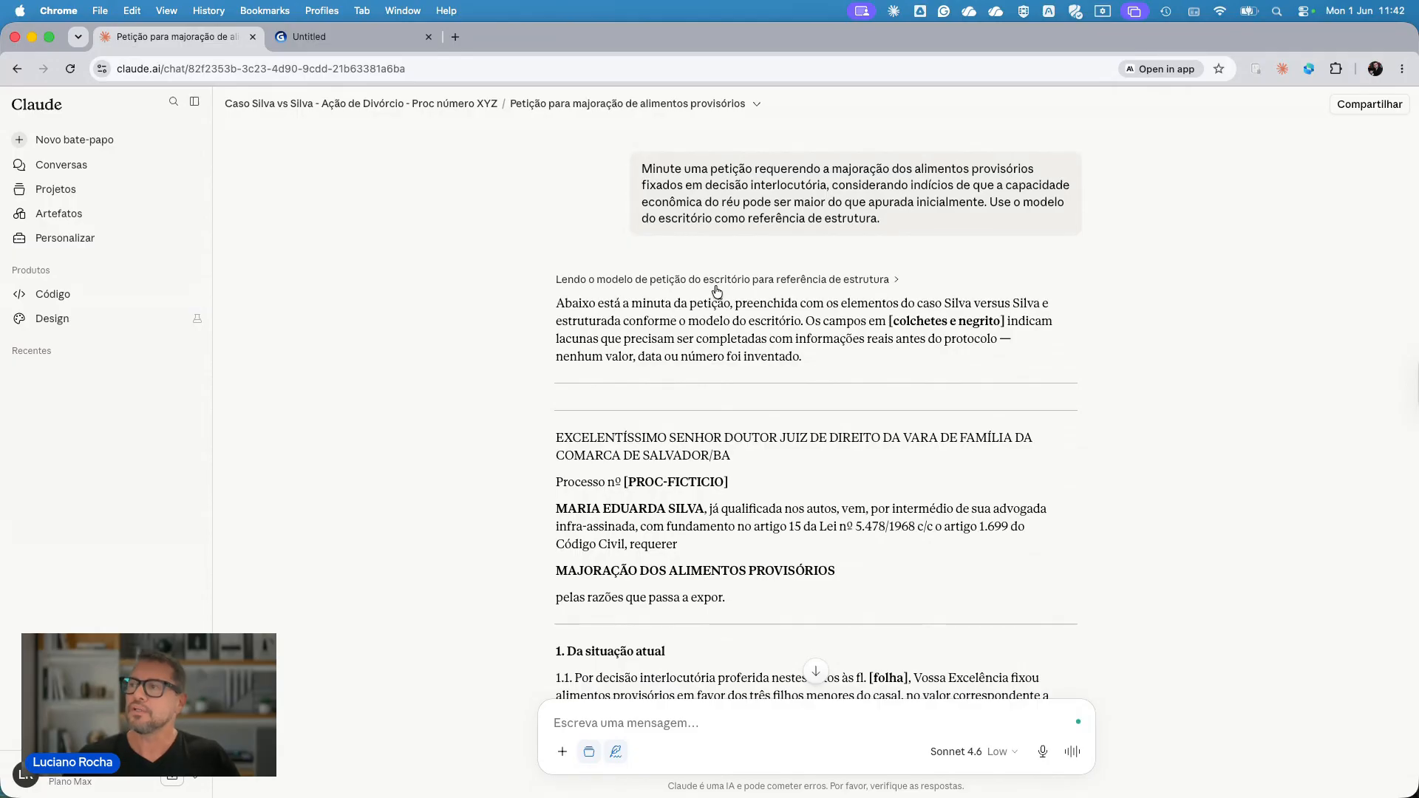
{"action": "scroll", "coordinate": [716, 291], "scroll_direction": "down", "scroll_amount": 20}
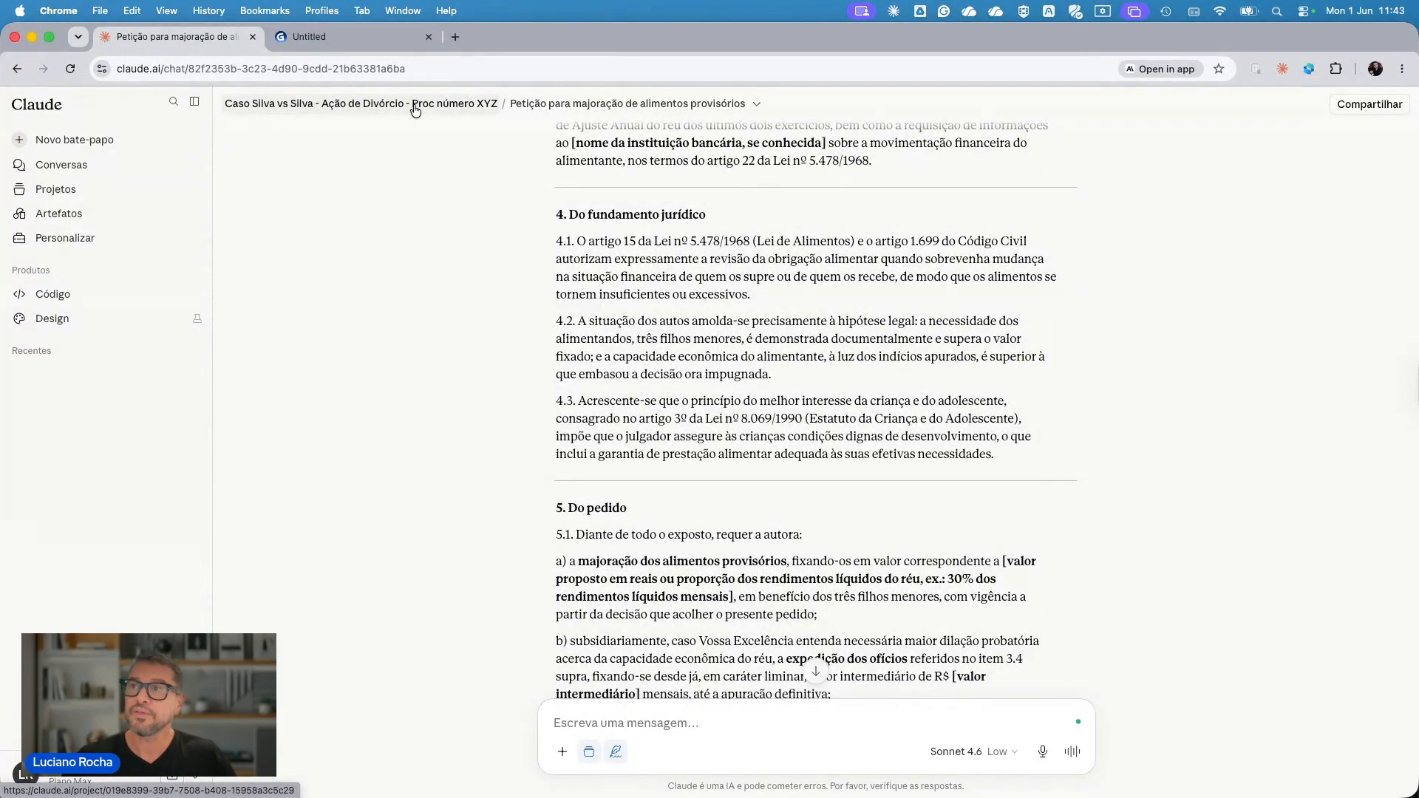
{"action": "left_click", "coordinate": [416, 108]}
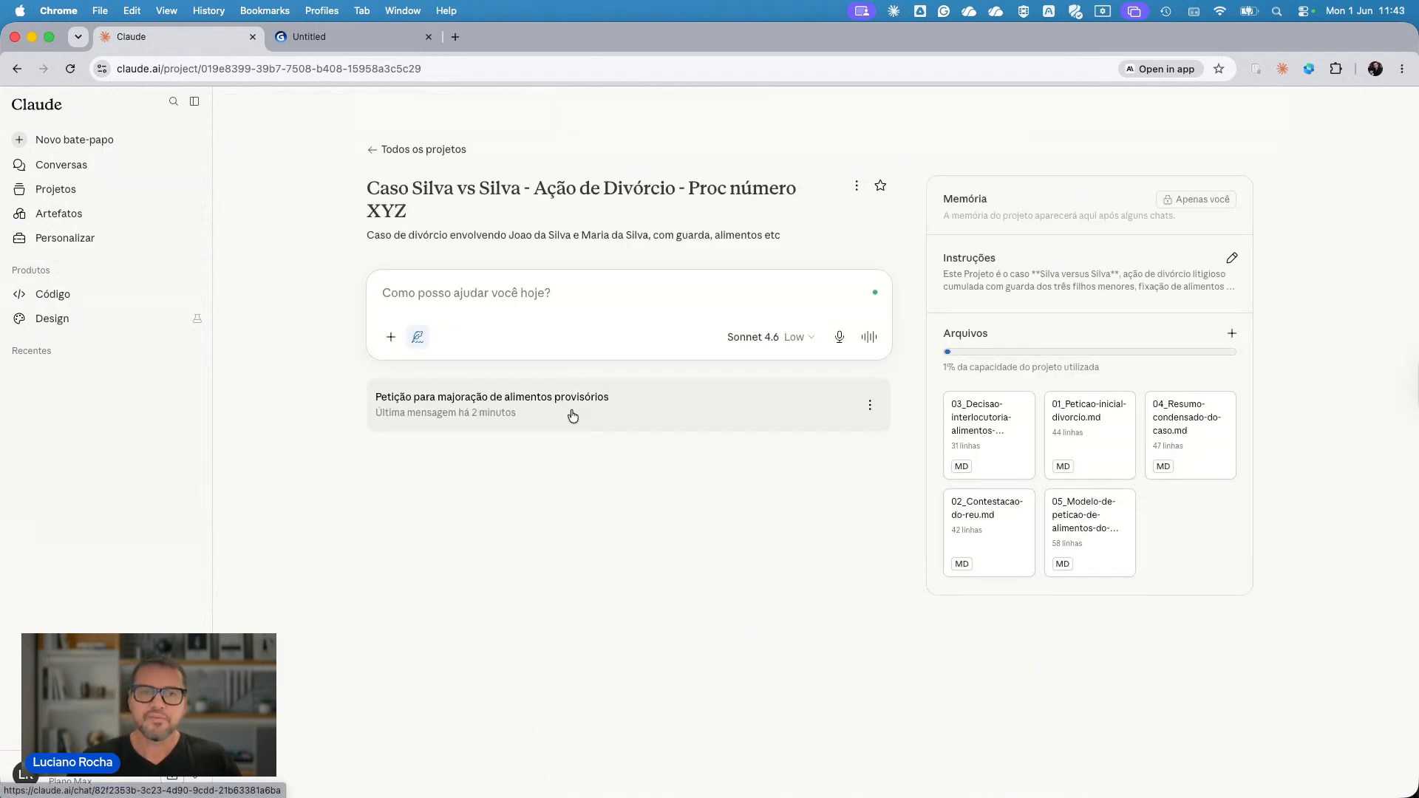
{"action": "left_click", "coordinate": [503, 291]}
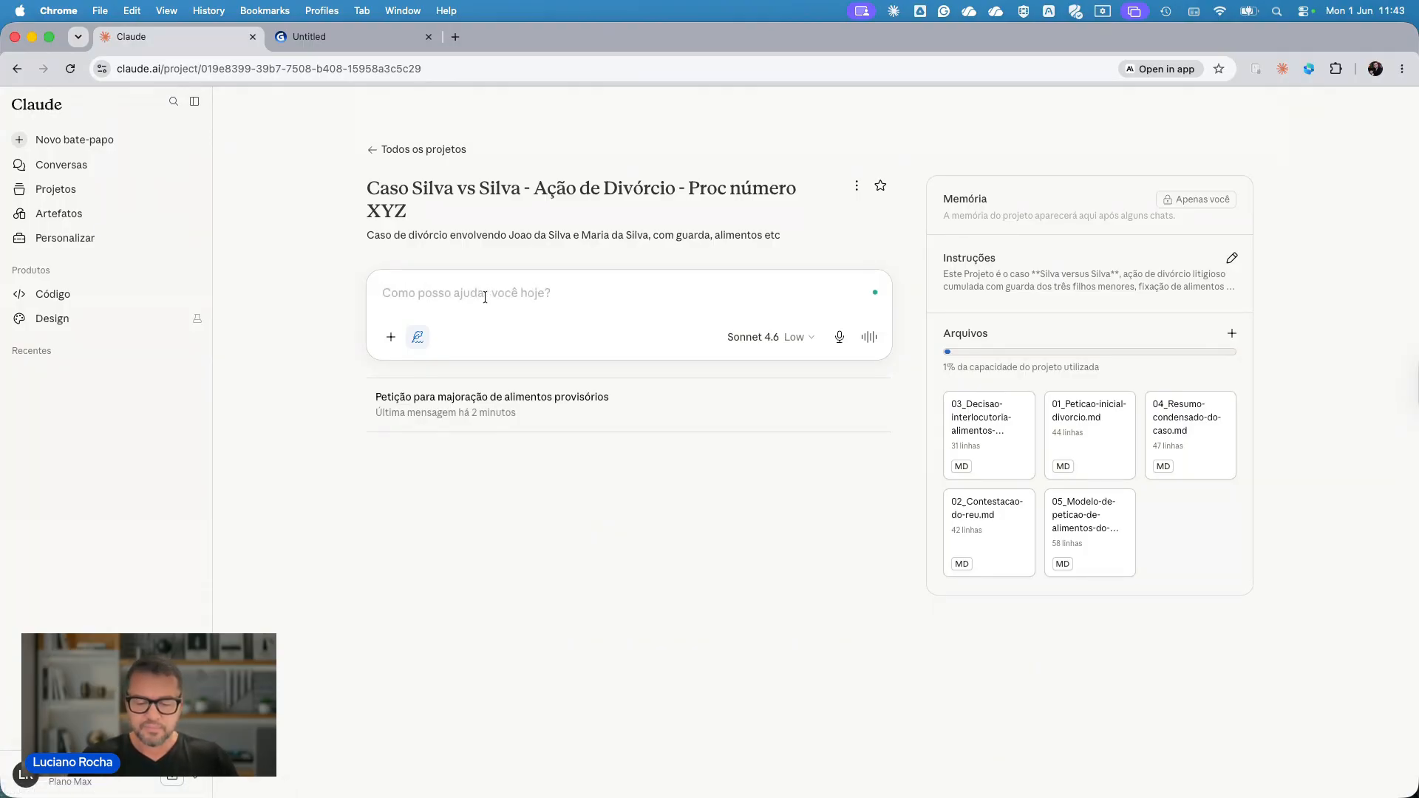
{"action": "type", "text": "Preciso entender qual foi a decisão interlocutória sobre este caso"}
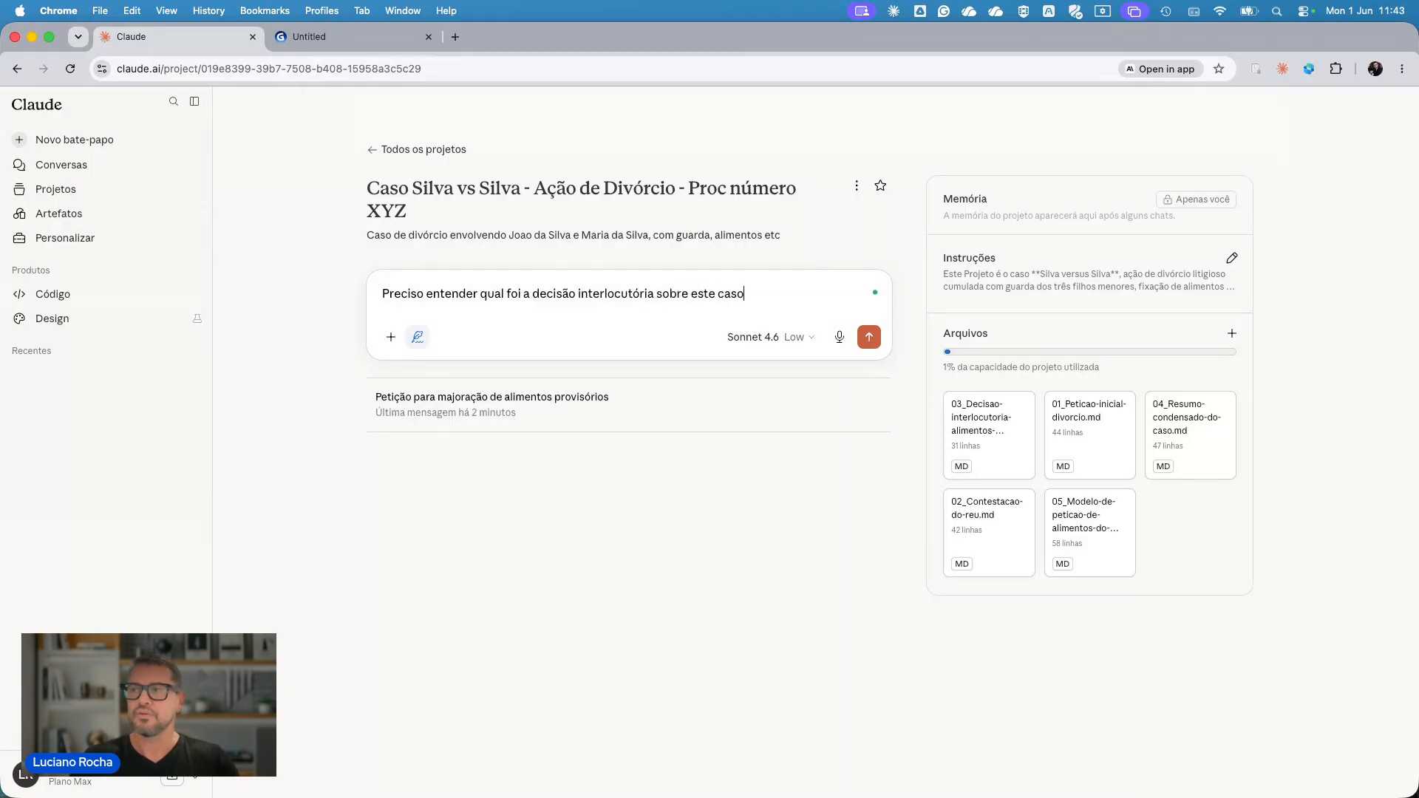
{"action": "mouse_move", "coordinate": [418, 340]}
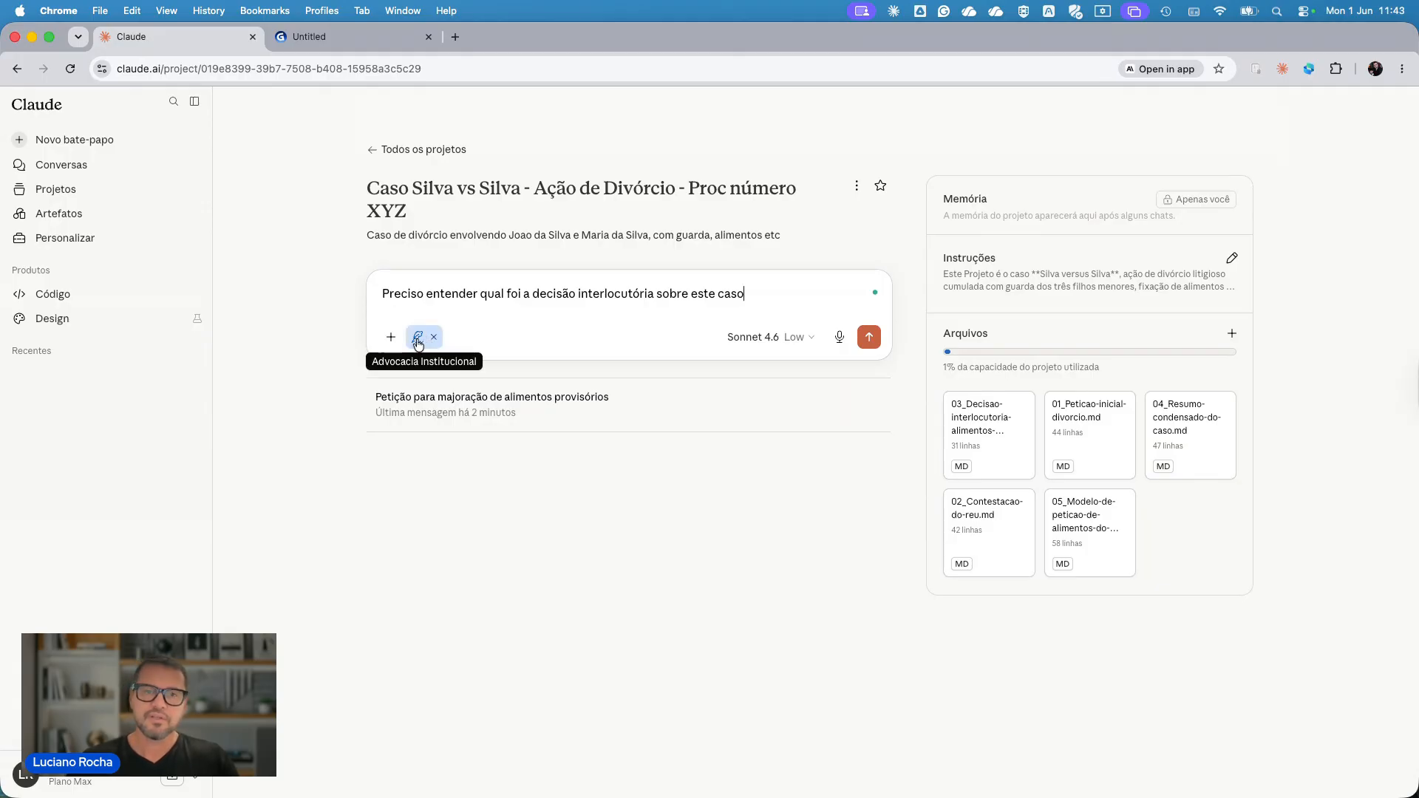
{"action": "left_click", "coordinate": [869, 337]}
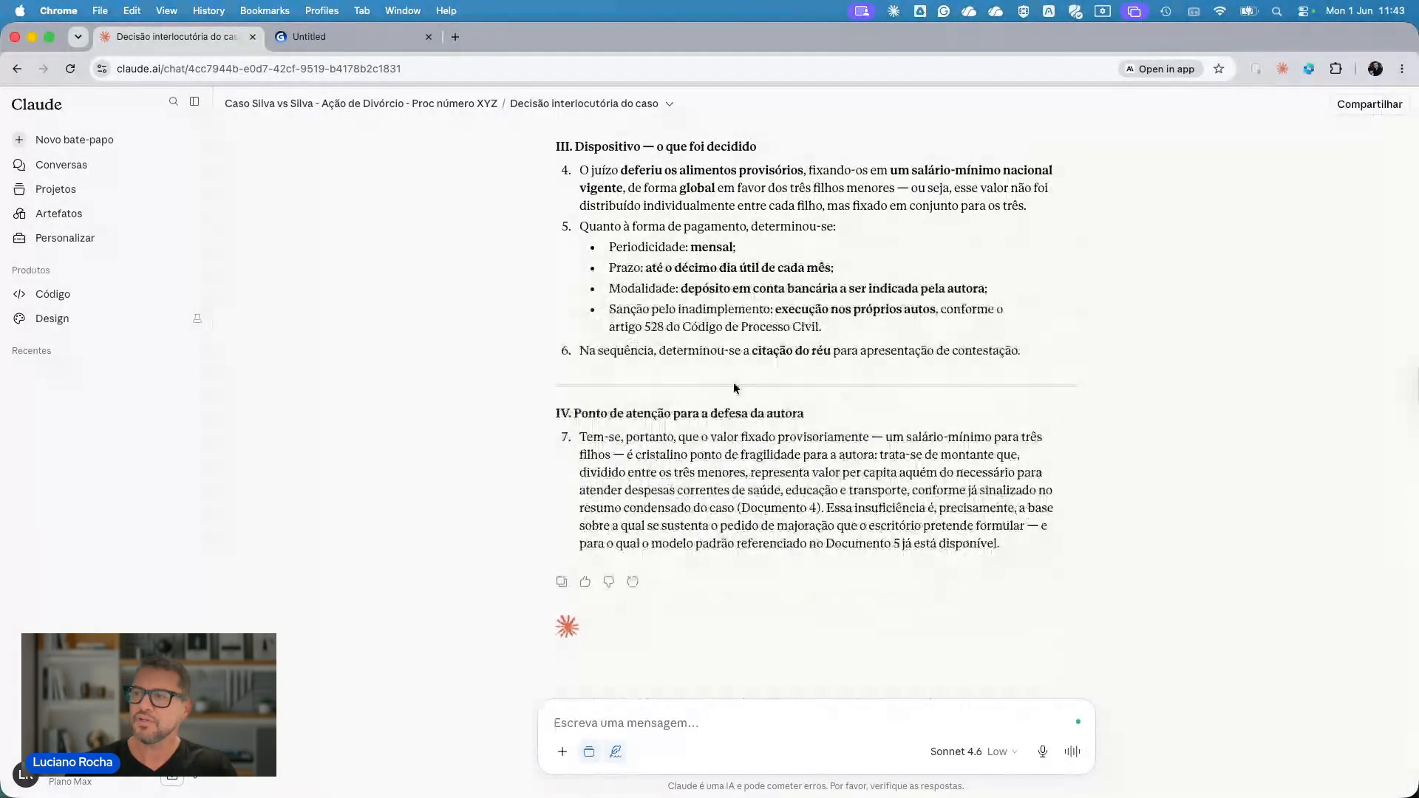
Review the answer about the interlocutory decision from its beginning, and go back to the project's conversation list.
{"action": "scroll", "coordinate": [734, 384], "scroll_direction": "up", "scroll_amount": 8}
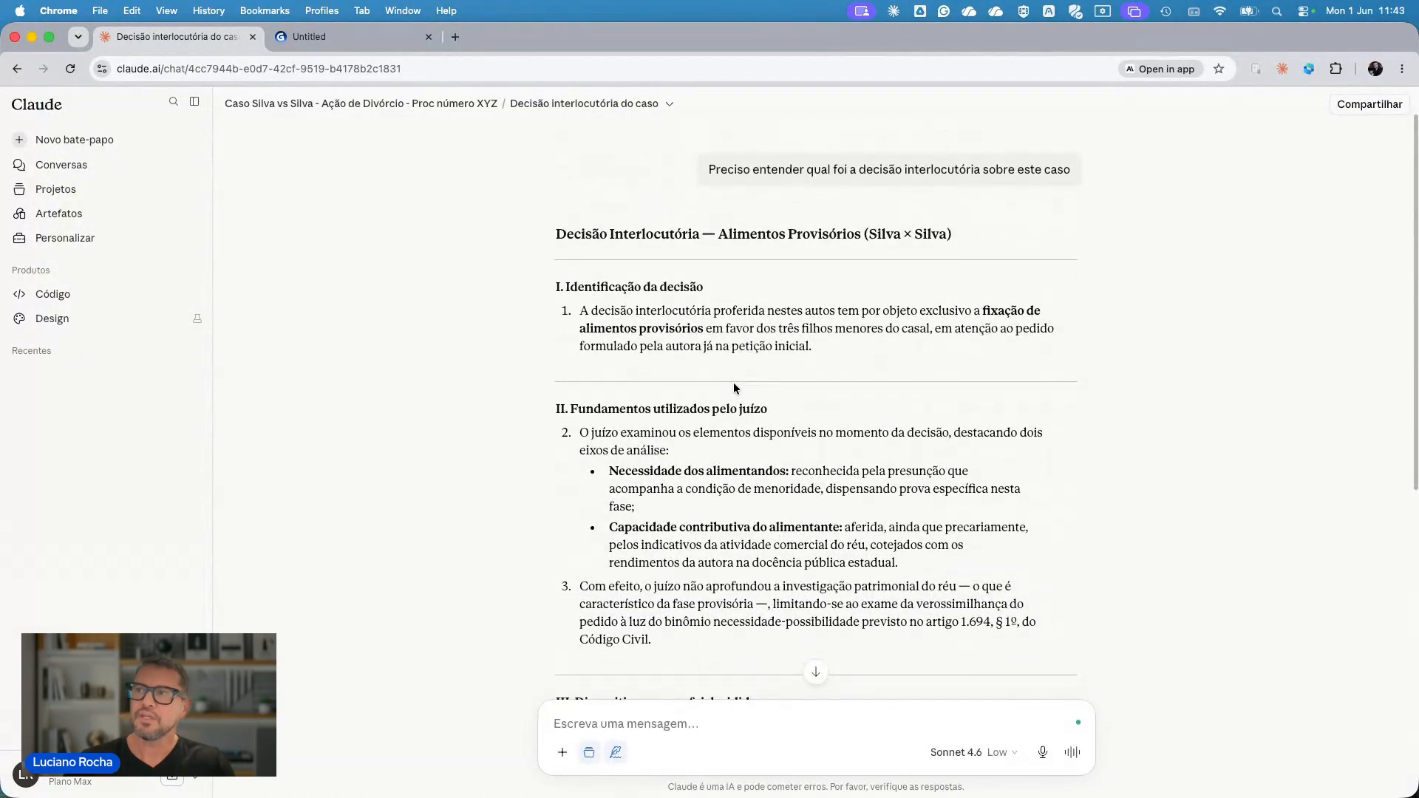
{"action": "left_click", "coordinate": [437, 104]}
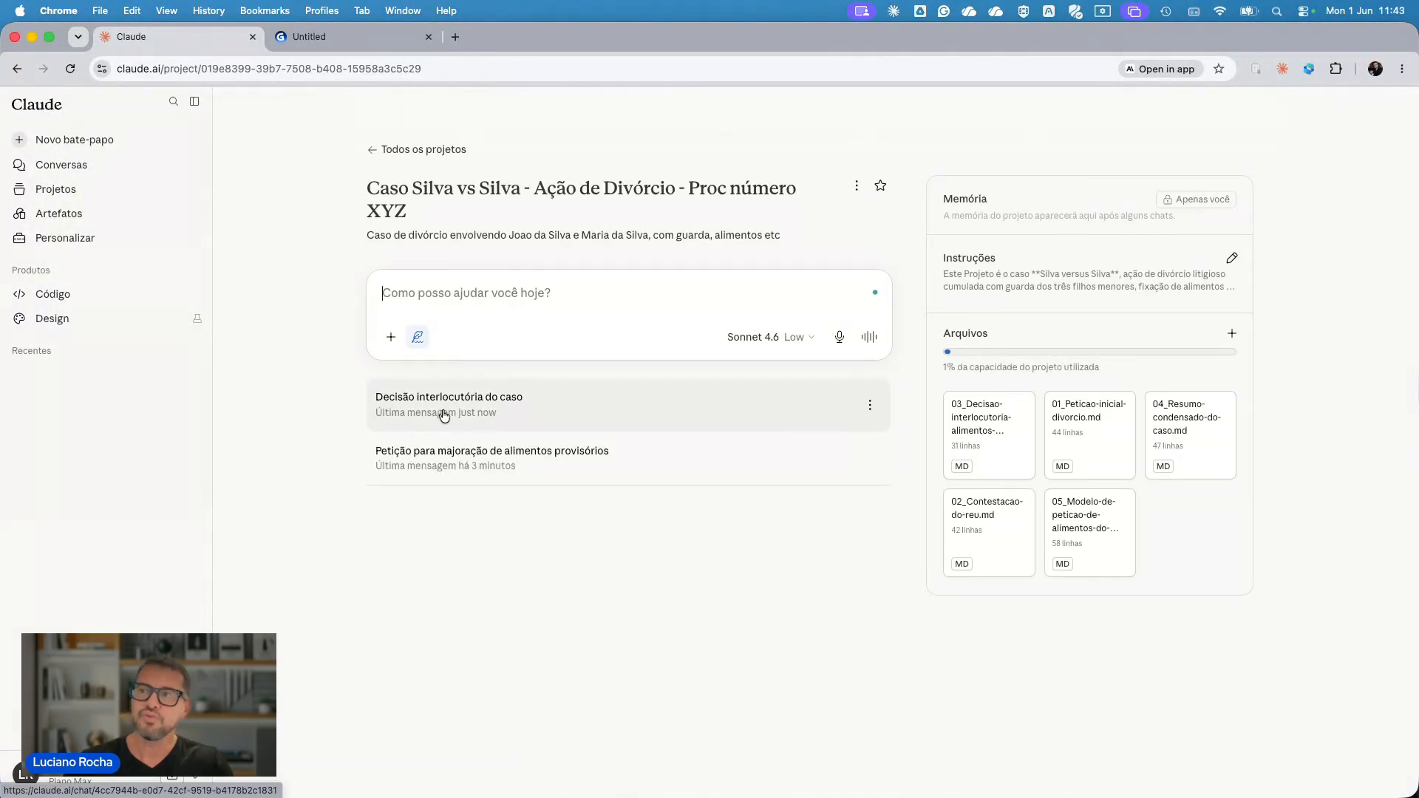